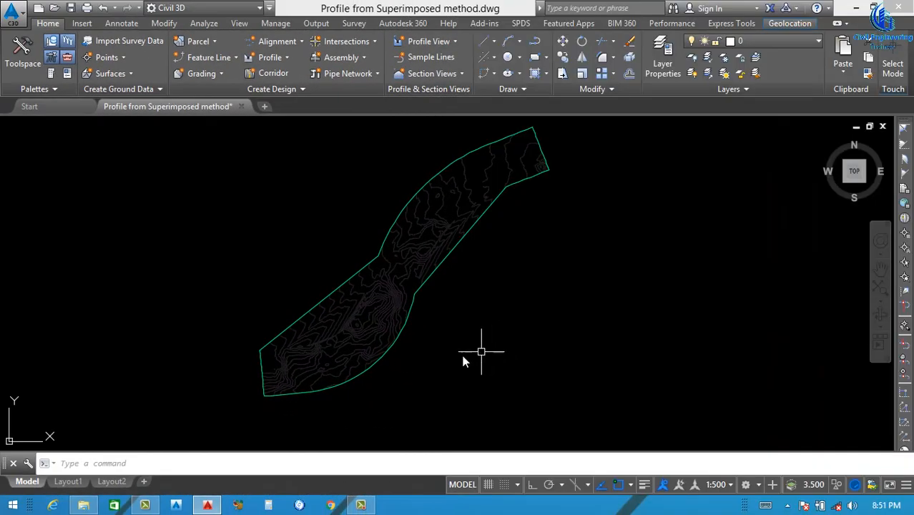
left_click(408, 317)
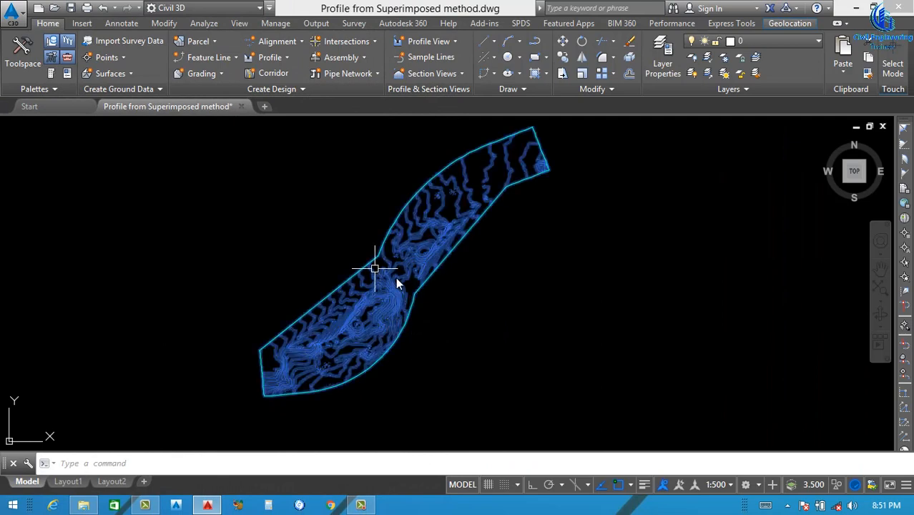
key("Escape")
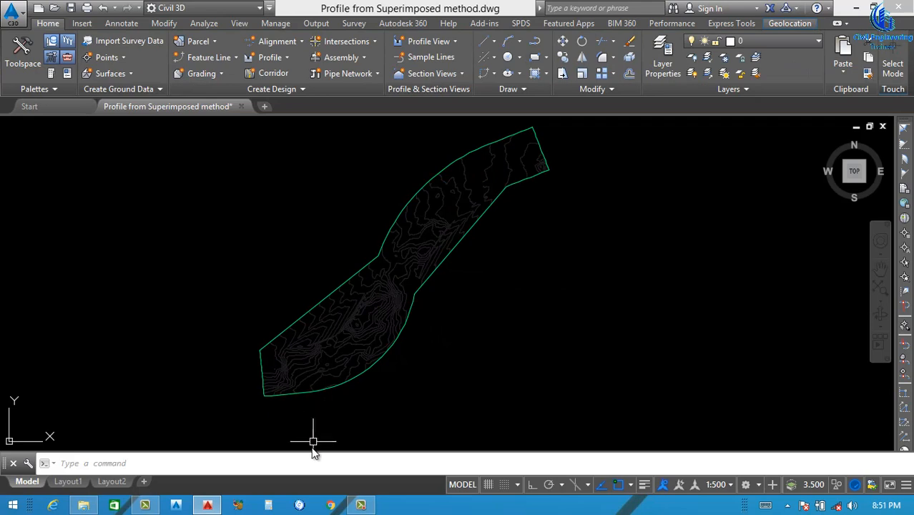
scroll(315, 367, "up", 2)
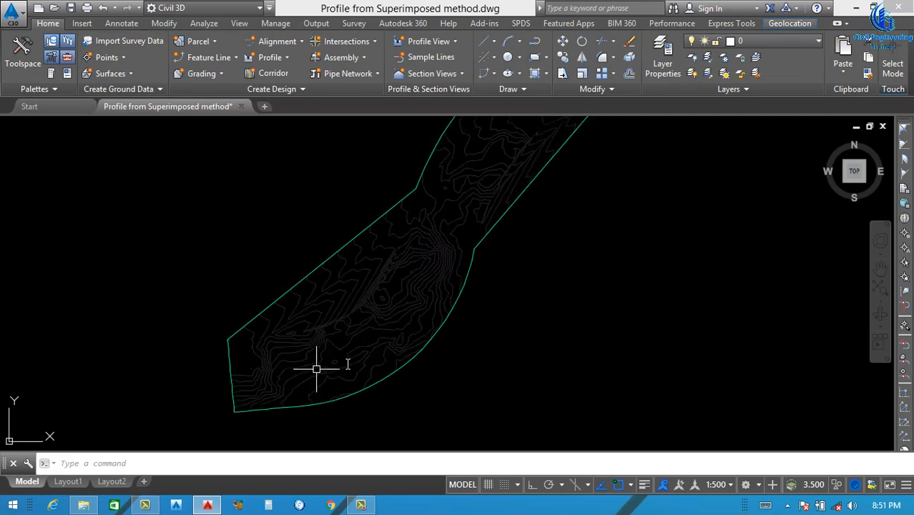
Create a centerline alignment layout named Grand Truck Road with the Proposed style and the All Labels label set
left_click(292, 41)
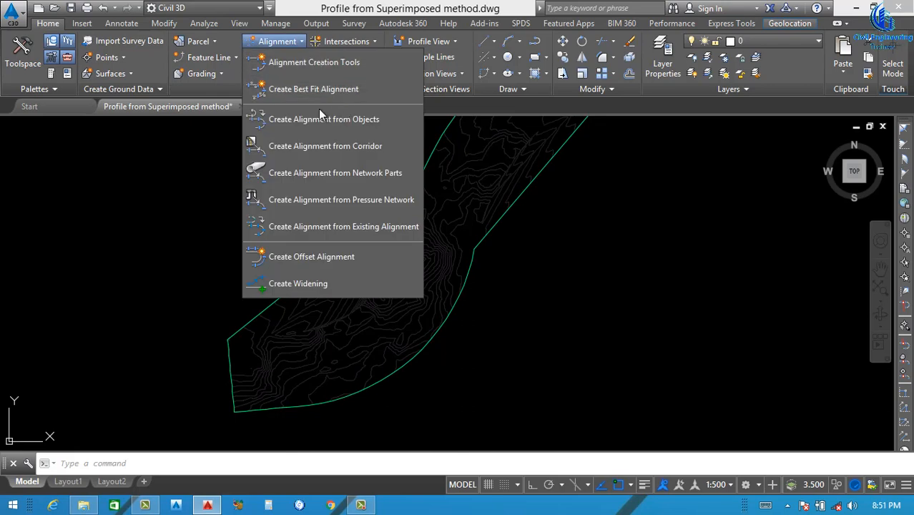
left_click(313, 61)
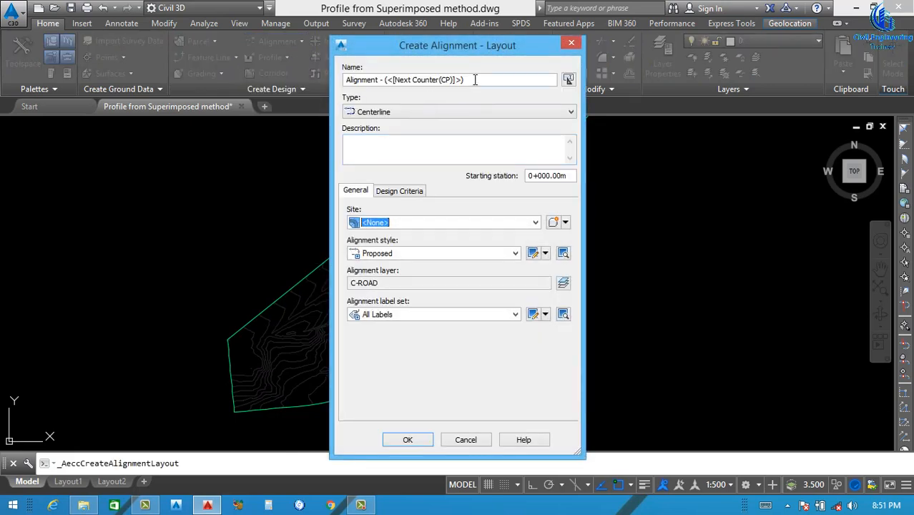
type("Gr")
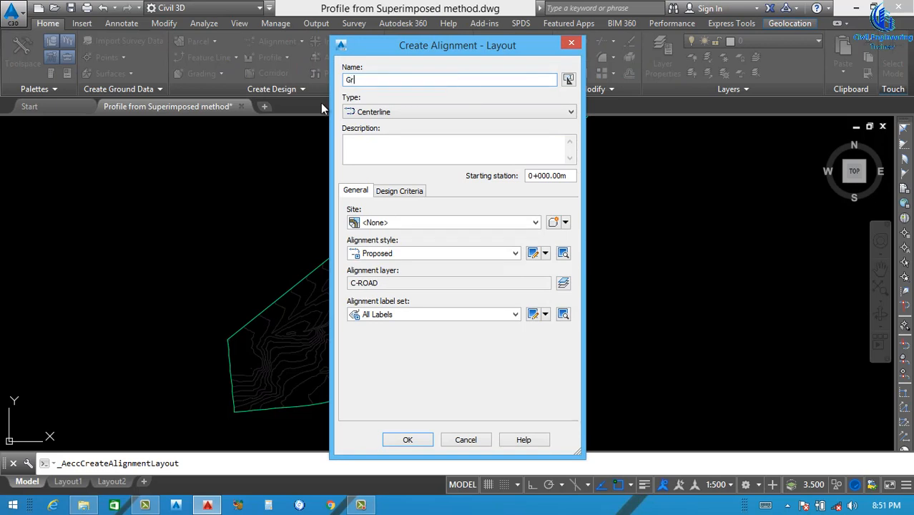
type("and Truck Road")
left_click(398, 112)
left_click(386, 122)
left_click(371, 148)
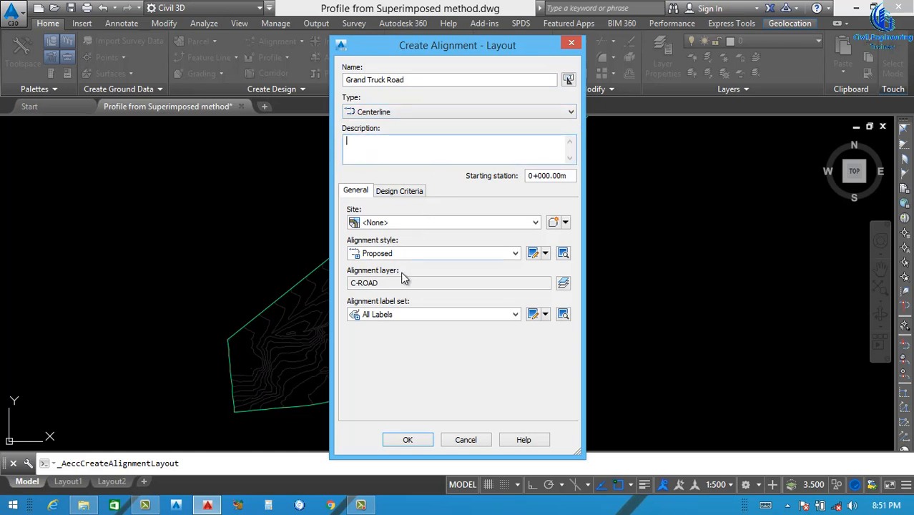
left_click(407, 252)
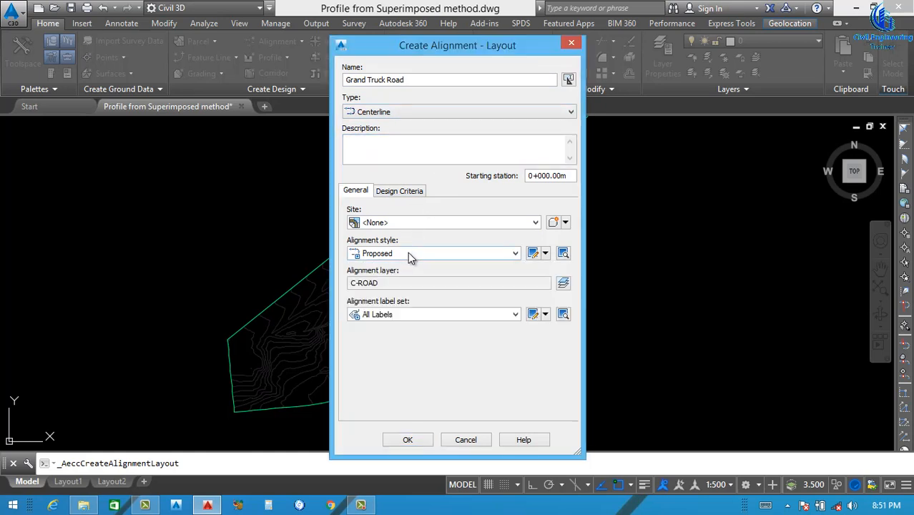
left_click(412, 317)
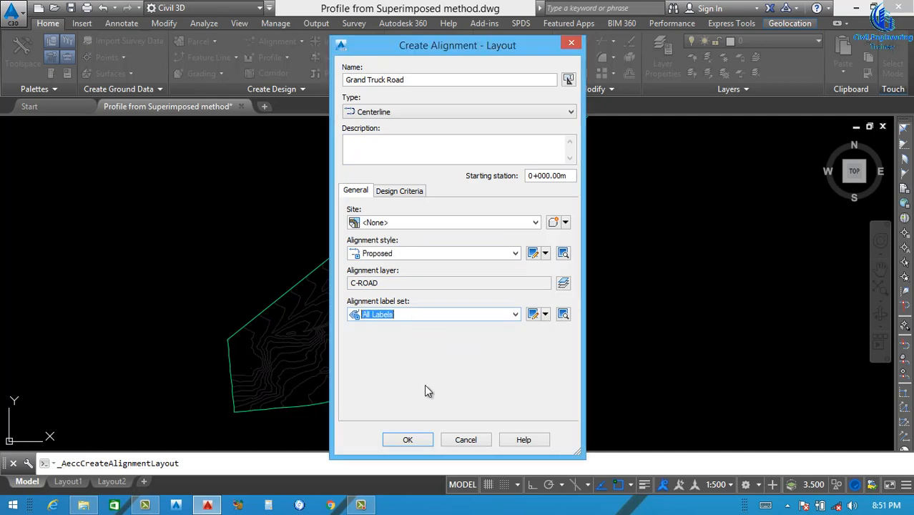
left_click(407, 439)
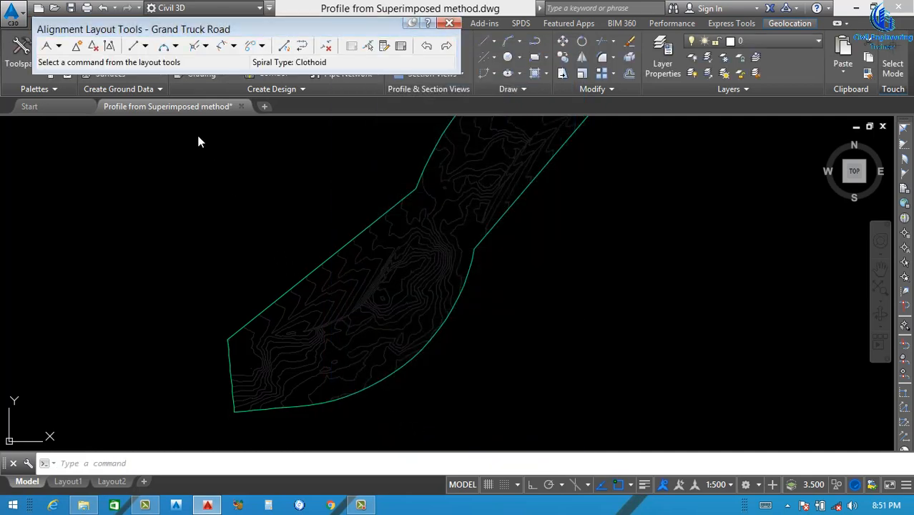
Draw the alignment as tangents with curves along the middle of the surface from its southwest to northeast end, about 480 m long
left_click(58, 46)
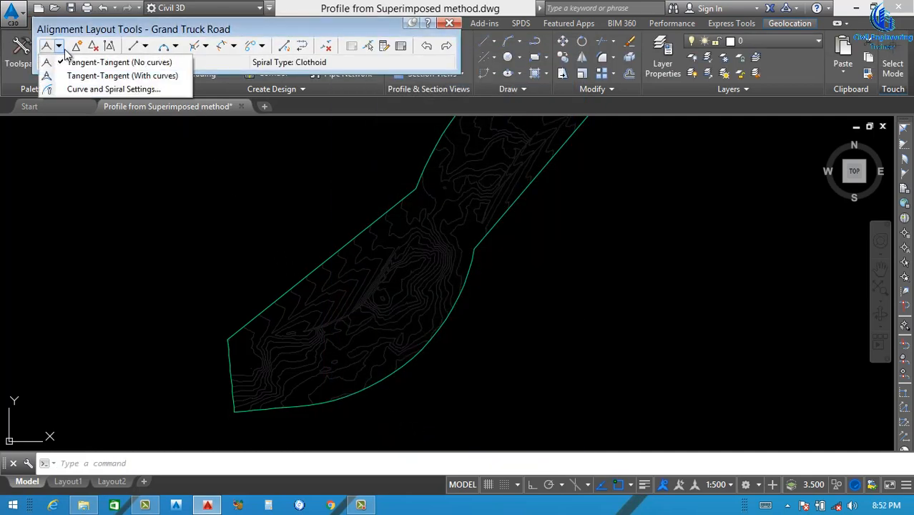
left_click(100, 76)
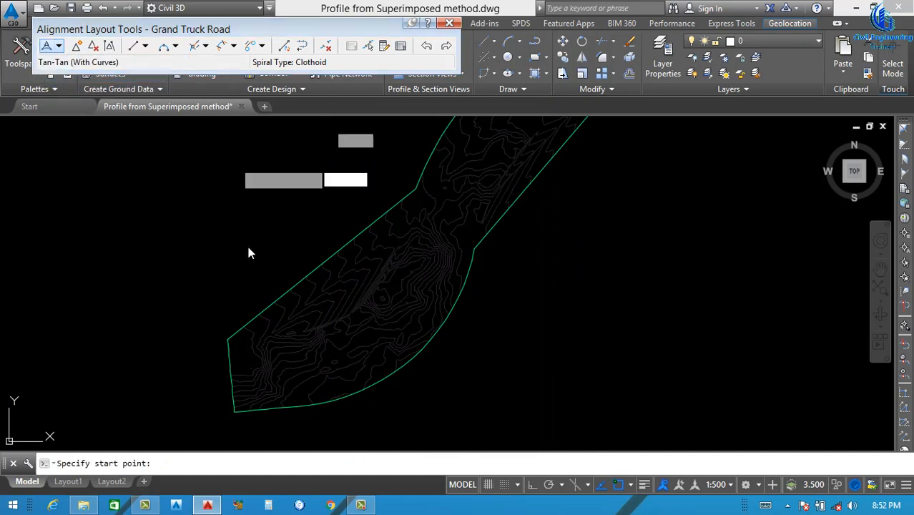
scroll(279, 369, "up", 3)
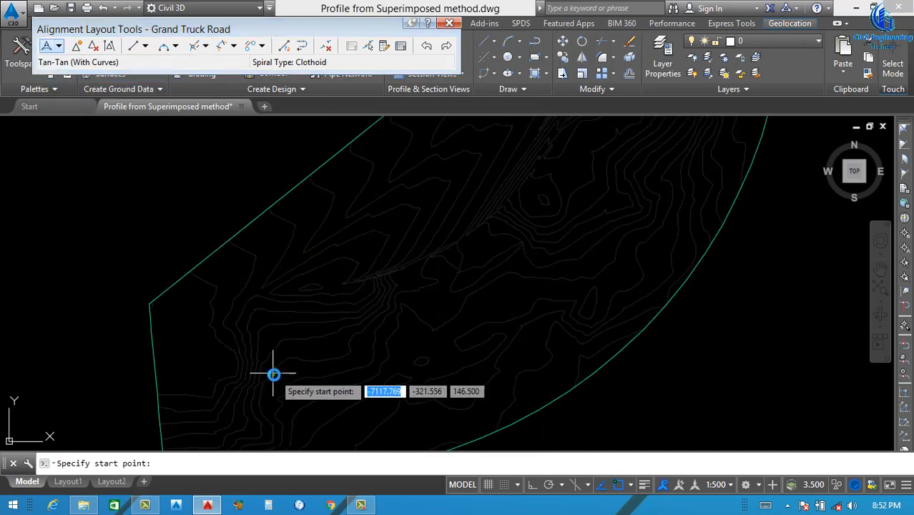
left_click(274, 373)
scroll(360, 331, "down", 5)
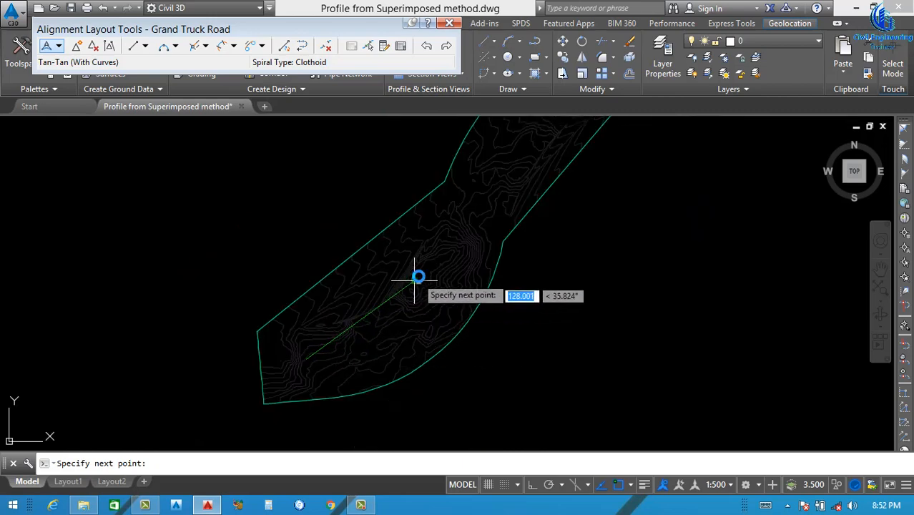
scroll(447, 252, "up", 3)
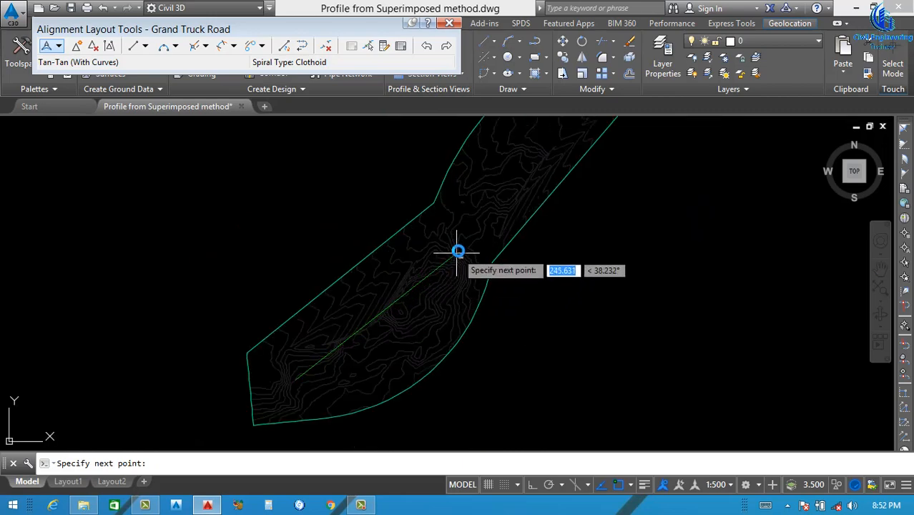
left_click(450, 256)
scroll(450, 256, "down", 3)
scroll(489, 207, "up", 4)
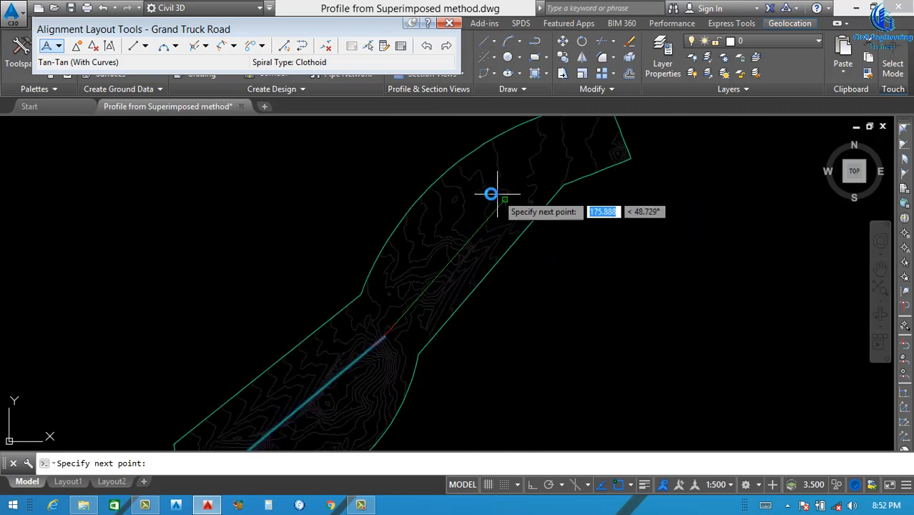
left_click(578, 139)
key("Return")
scroll(445, 271, "down", 2)
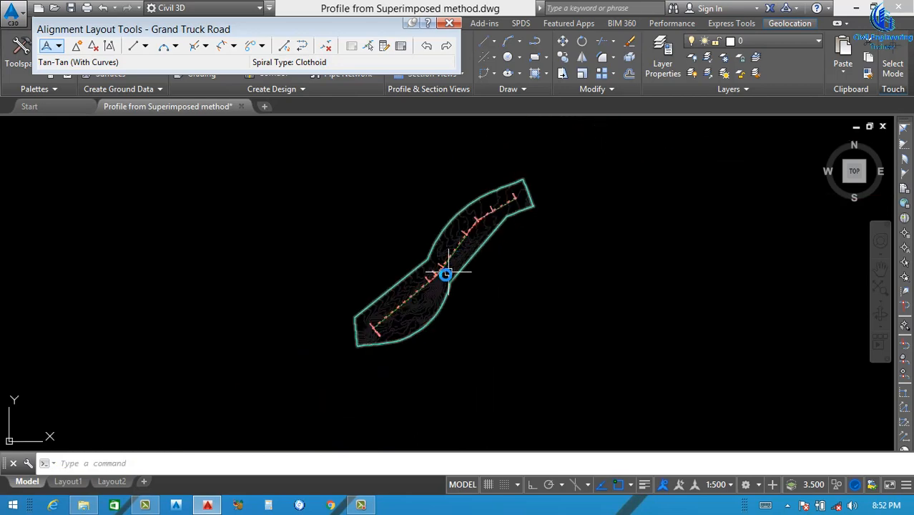
Reshape the alignment's first curve, near the middle of the surface, by moving its point of intersection
scroll(412, 271, "up", 6)
left_click(415, 227)
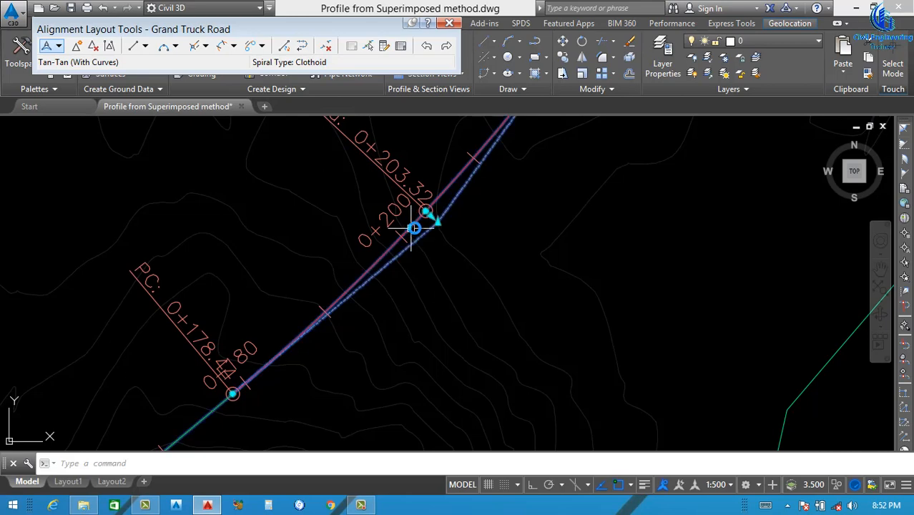
left_click(440, 222)
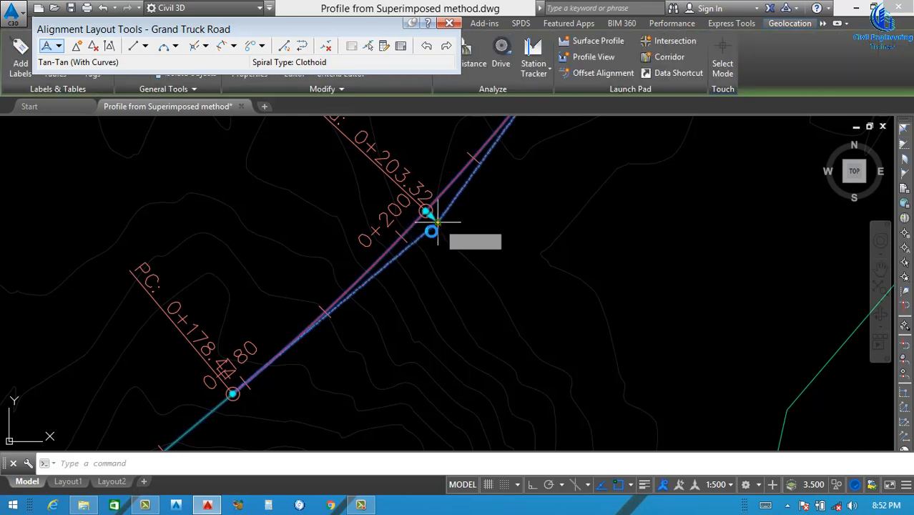
scroll(380, 293, "down", 2)
left_click(372, 309)
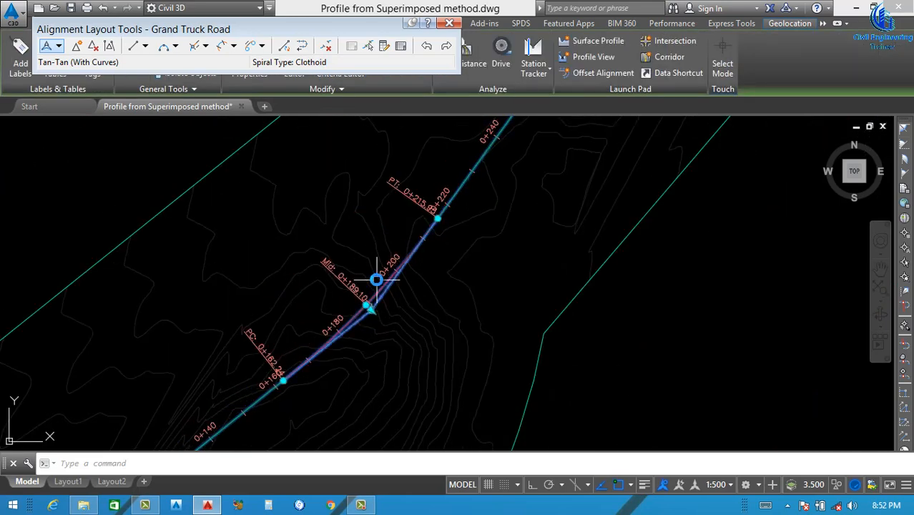
Stretch the first curve's start point back along the tangent to about station 0+140
scroll(282, 375, "up", 6)
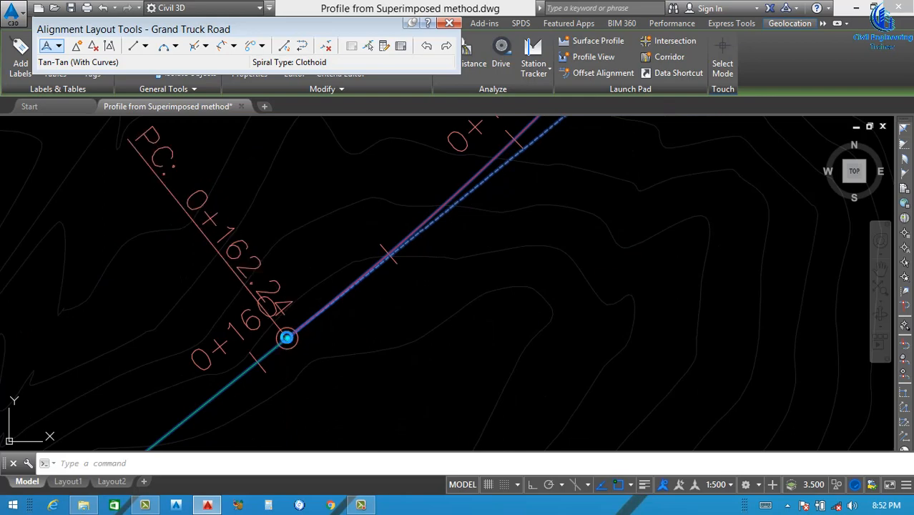
left_click(285, 342)
scroll(268, 332, "down", 3)
scroll(218, 369, "up", 2)
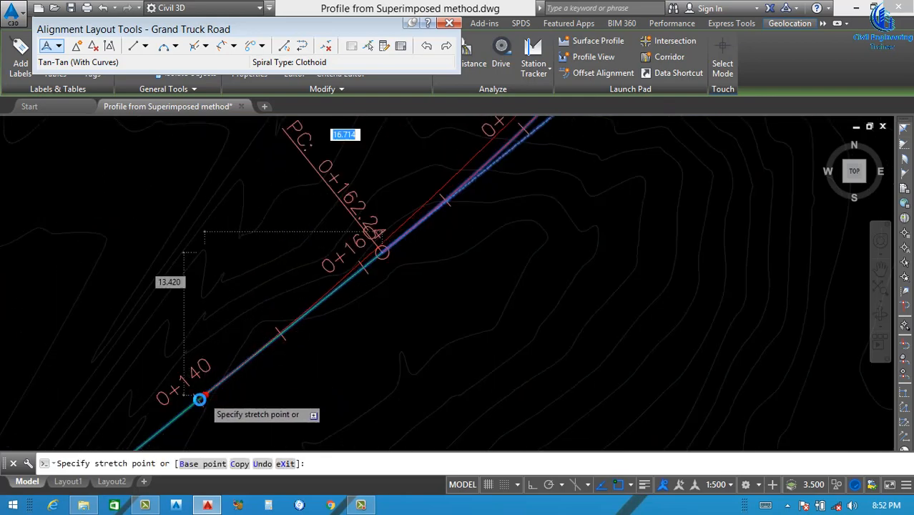
scroll(201, 395, "up", 2)
left_click(201, 395)
scroll(328, 320, "down", 5)
scroll(328, 320, "down", 5)
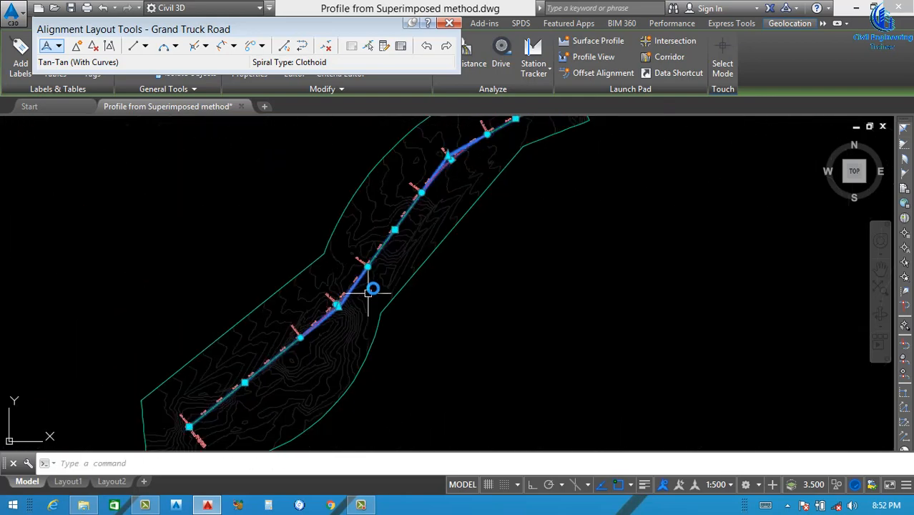
key("Escape")
Edit the Grand Truck Road alignment labels and set the major station increment to 50 m
scroll(483, 168, "up", 12)
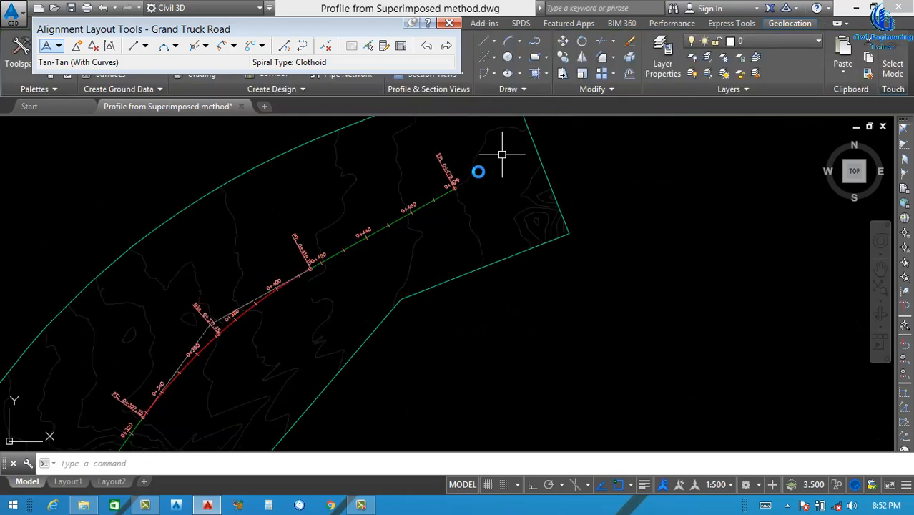
scroll(504, 188, "down", 9)
scroll(418, 265, "down", 6)
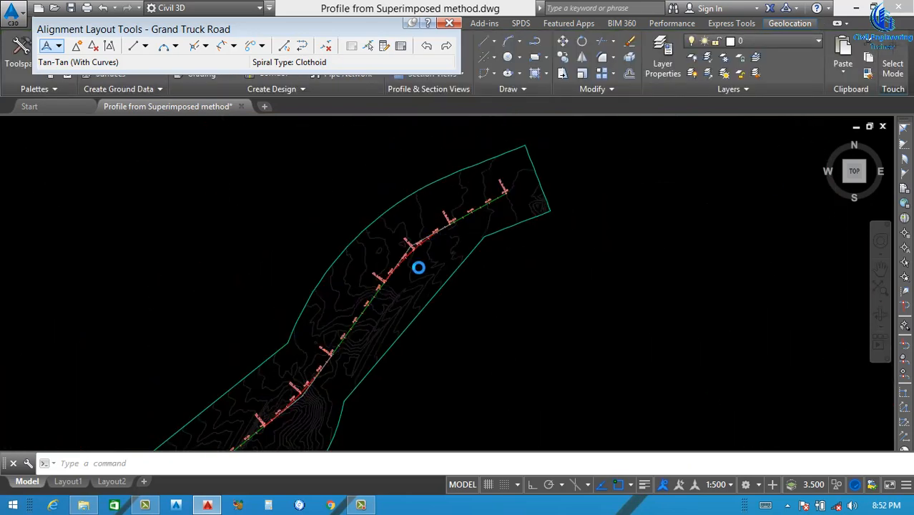
scroll(357, 326, "up", 10)
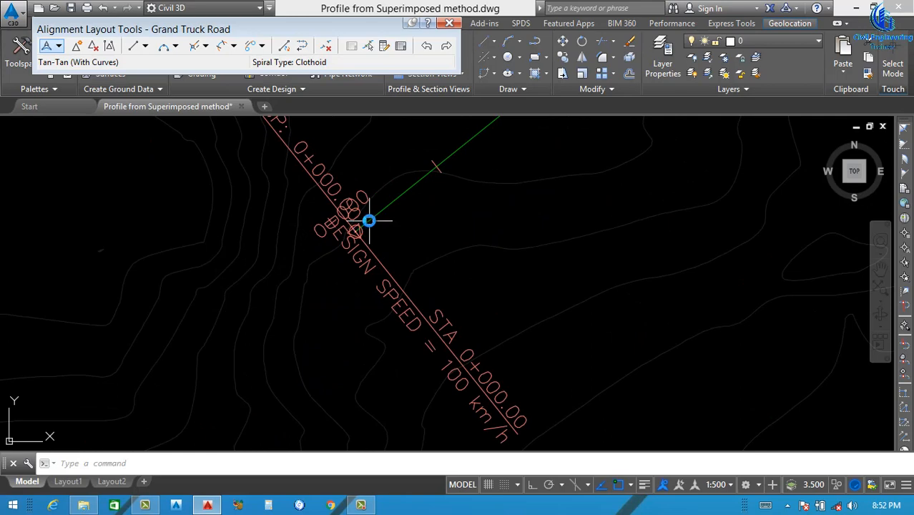
scroll(371, 236, "down", 8)
scroll(405, 247, "up", 3)
scroll(398, 260, "up", 5)
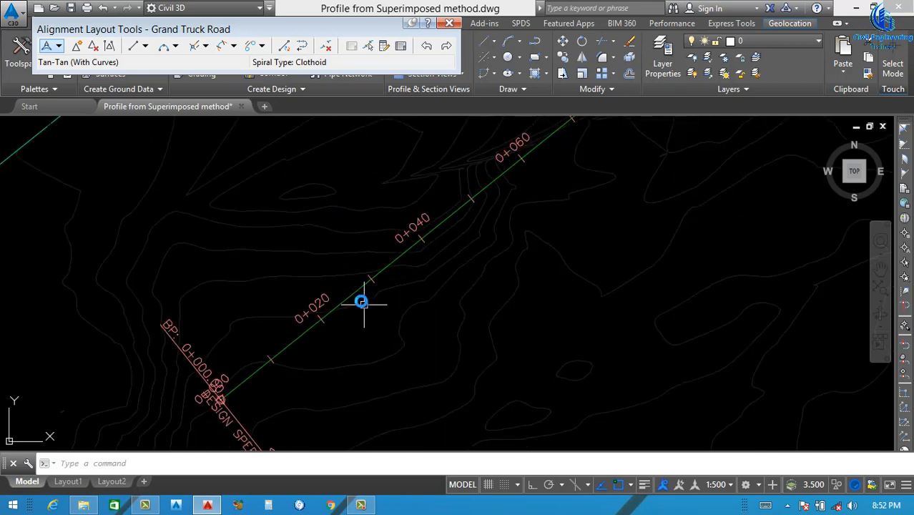
left_click(361, 288)
right_click(484, 327)
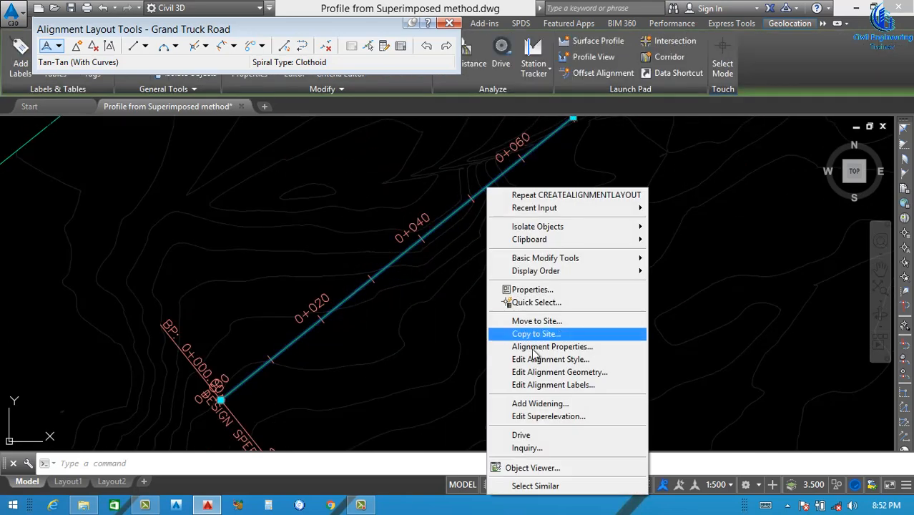
left_click(552, 384)
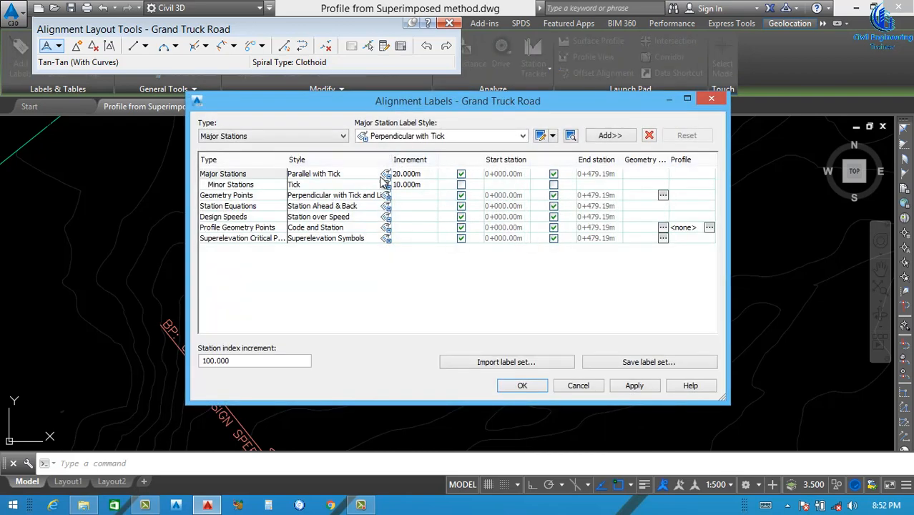
left_click(407, 174)
type("50")
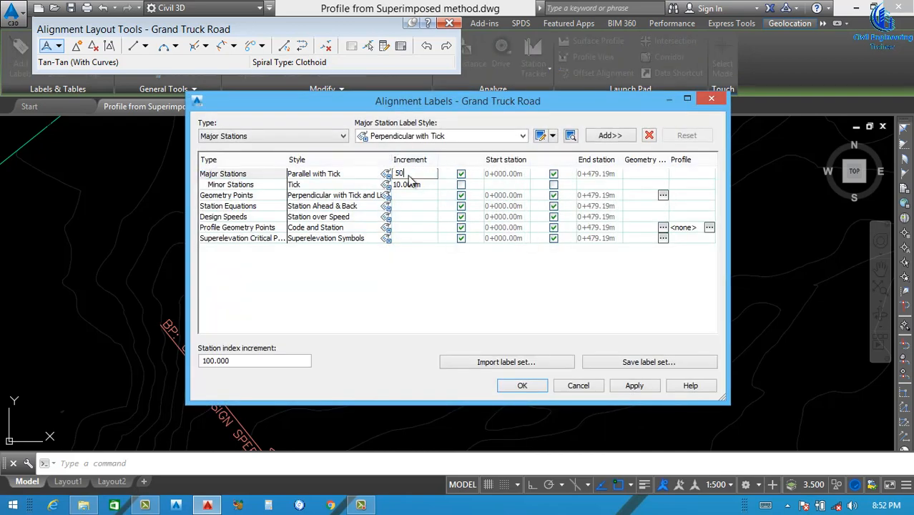
Change the major station label style to Perpendicular with Tick and delete the Station Equations labels from the list
left_click(386, 174)
left_click(429, 170)
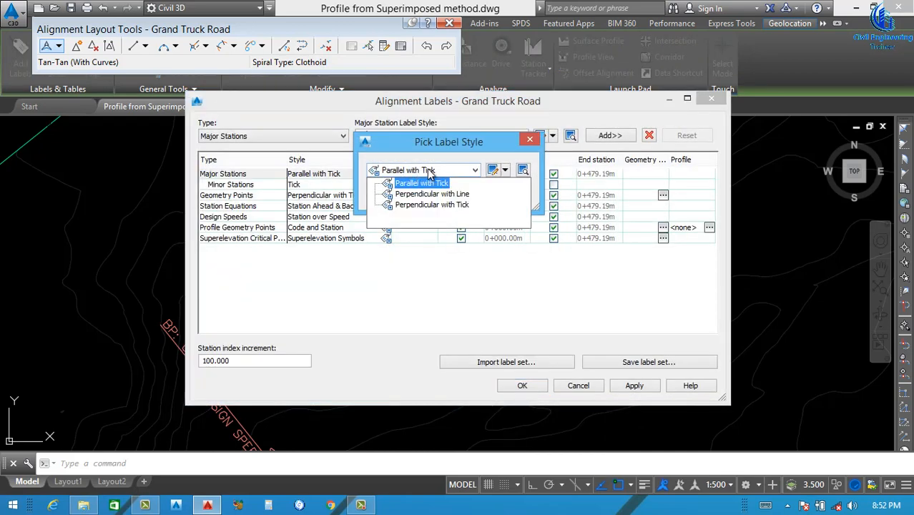
left_click(440, 205)
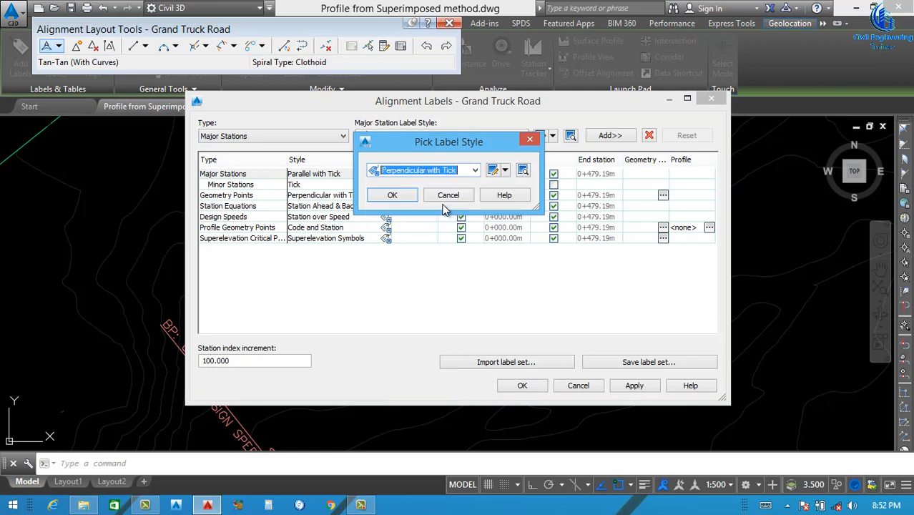
left_click(392, 195)
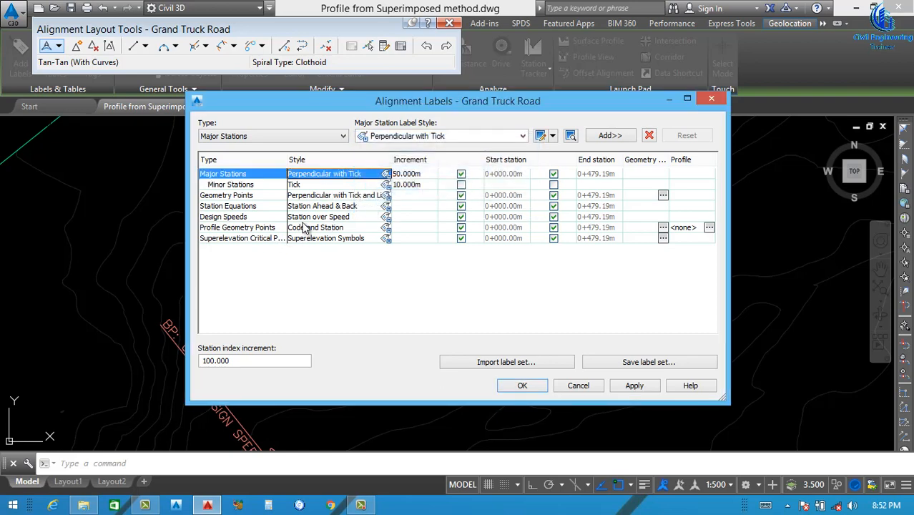
left_click(328, 206)
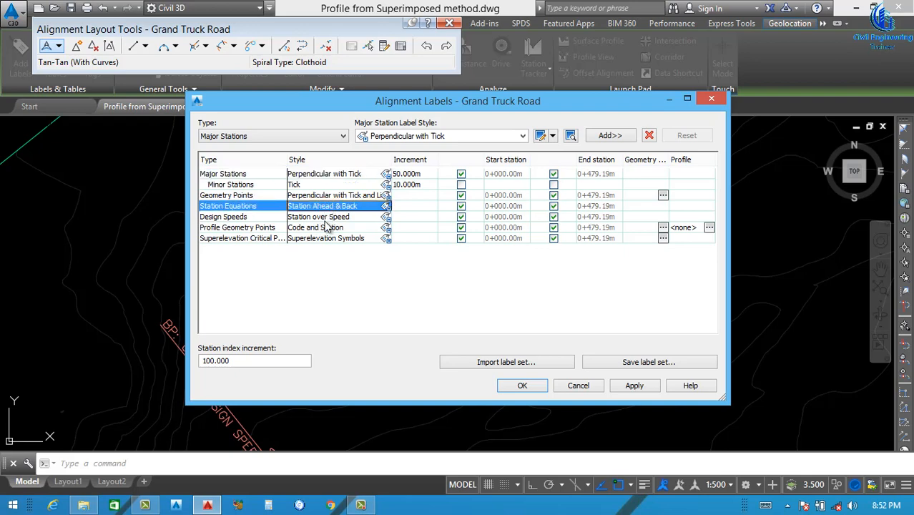
left_click(649, 135)
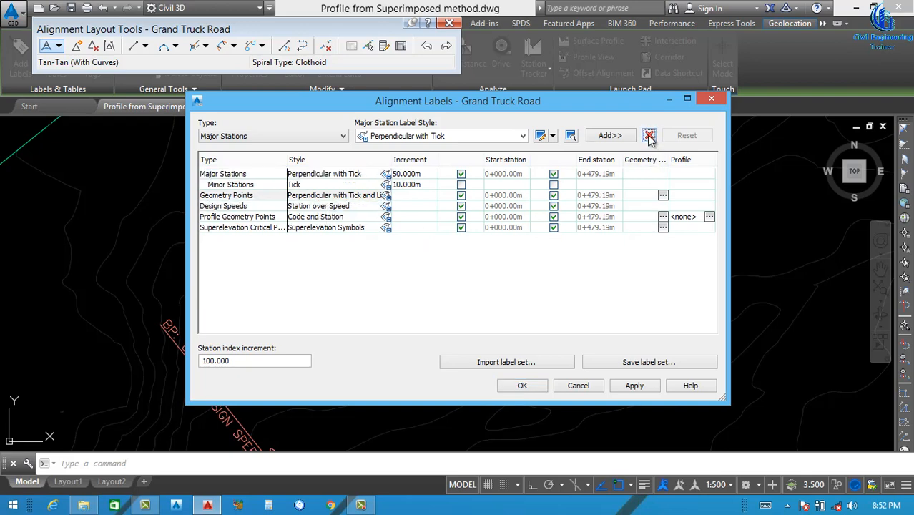
Delete the Geometry Points, Design Speeds, Profile Geometry Points and Superelevation Critical Points labels from the alignment's label list and apply the changes
left_click(649, 135)
left_click(334, 219)
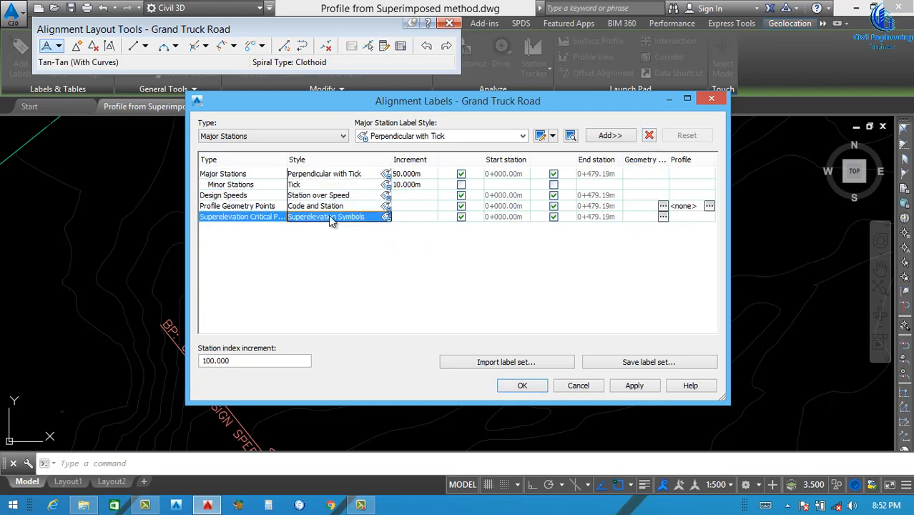
left_click(649, 135)
left_click(649, 135)
left_click(649, 135)
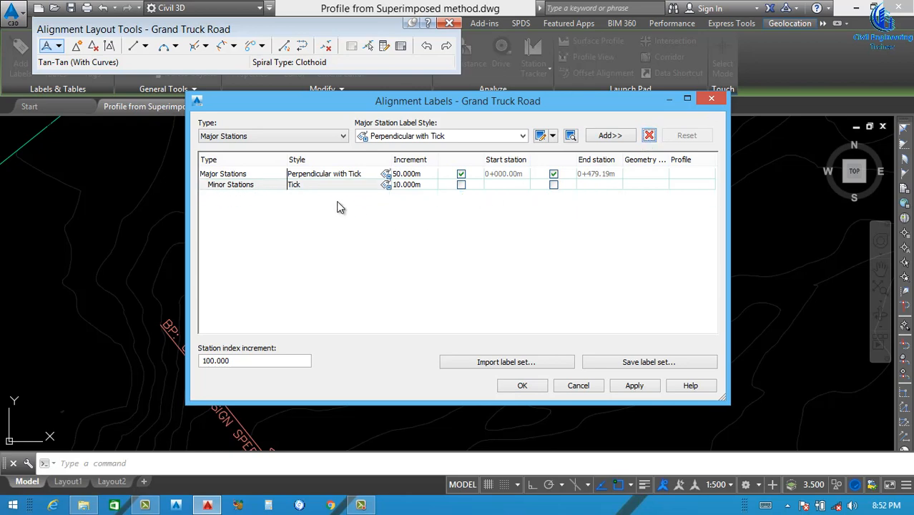
left_click(635, 383)
left_click(522, 385)
scroll(298, 341, "down", 2)
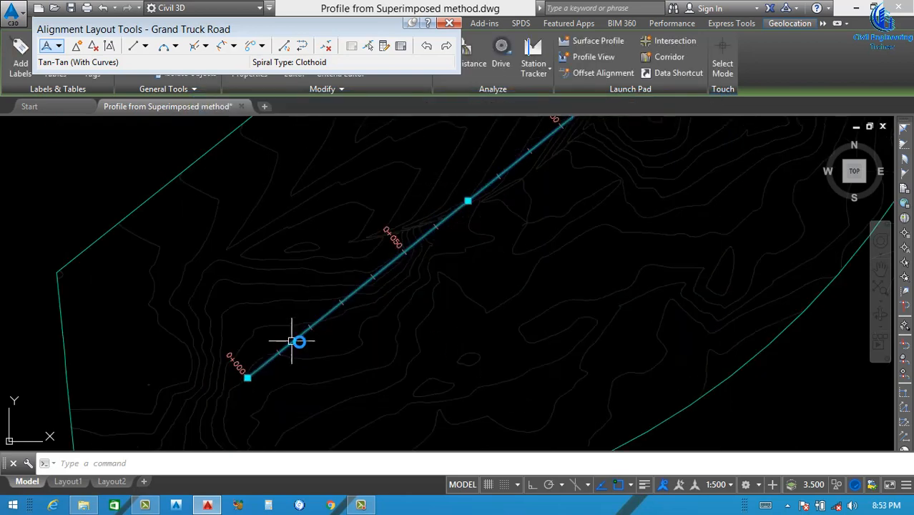
scroll(298, 341, "down", 3)
key("Escape")
Set the drawing's annotation scale to 1:1000
scroll(288, 346, "up", 4)
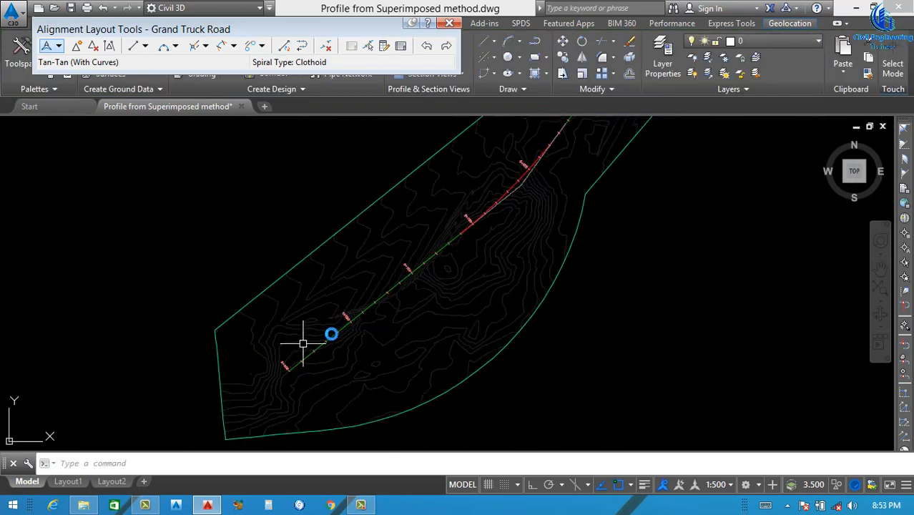
left_click(726, 485)
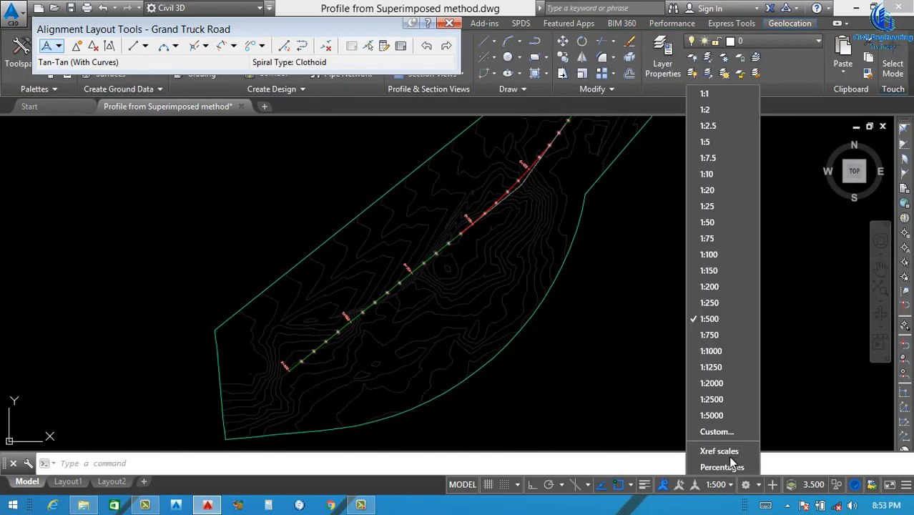
left_click(722, 351)
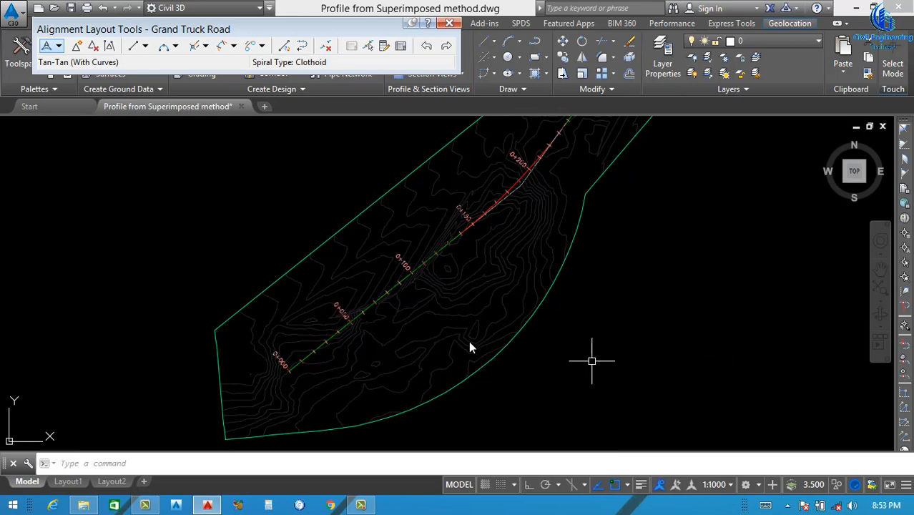
Change the Standard text style's font to Arial and set the style as current
type("s")
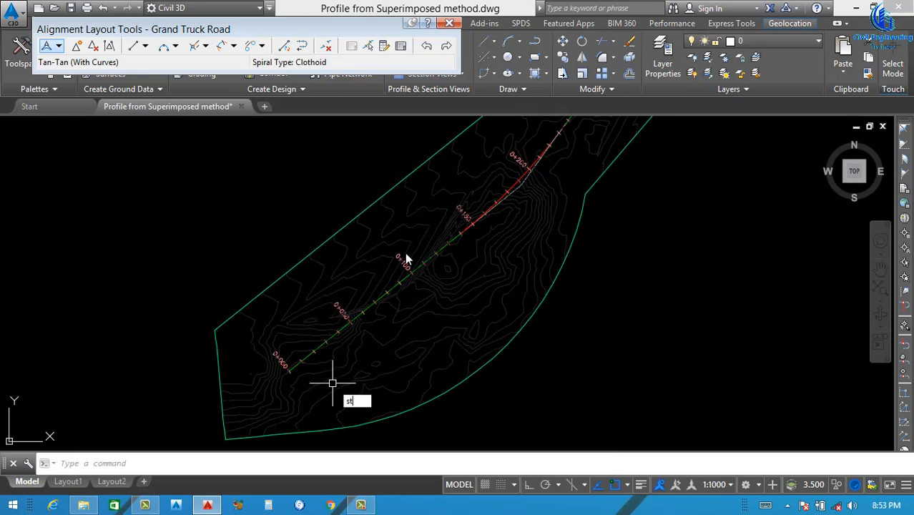
type("t")
key("Return")
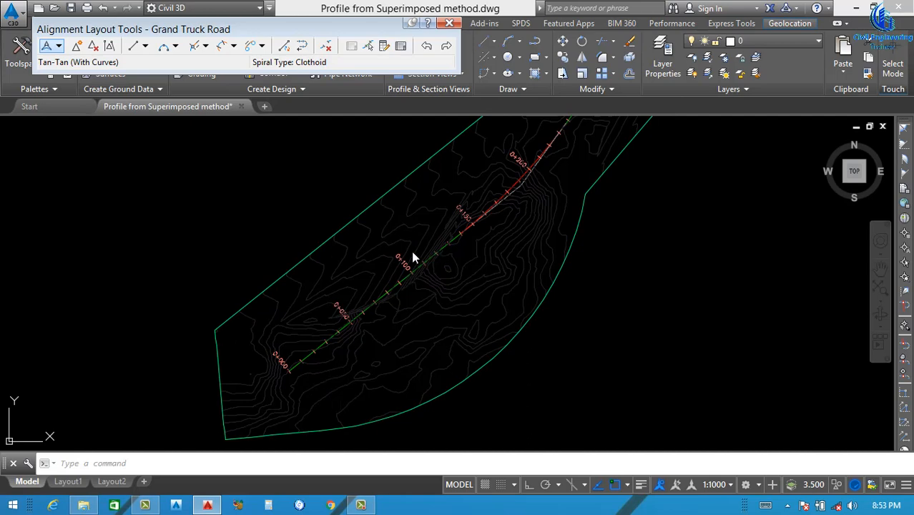
left_click(451, 189)
type("ari")
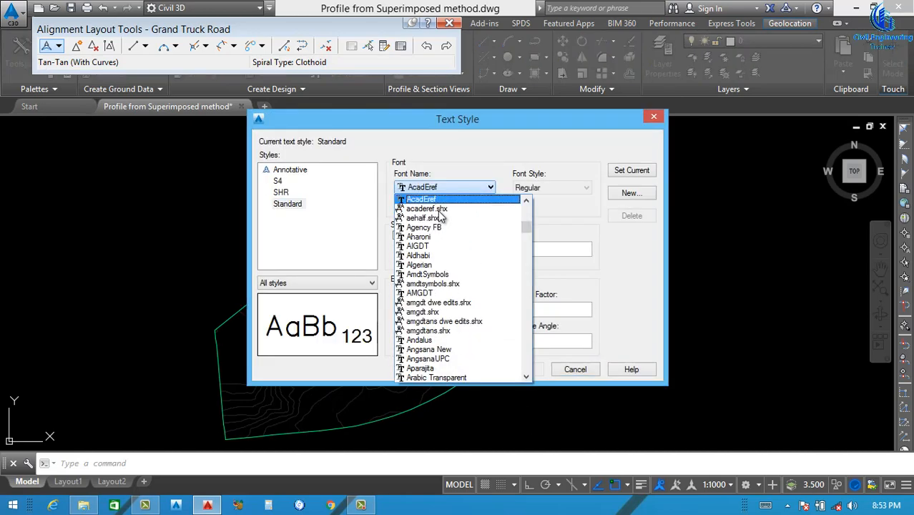
left_click(442, 216)
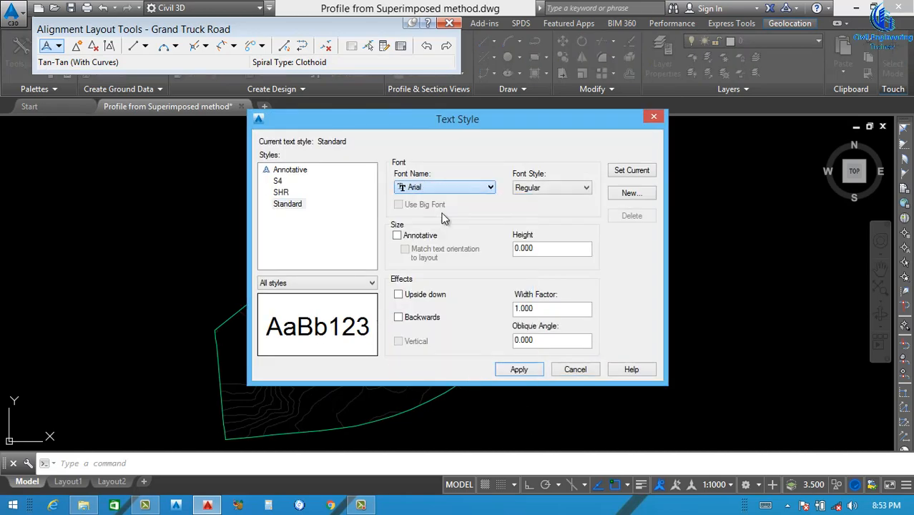
left_click(633, 172)
left_click(476, 284)
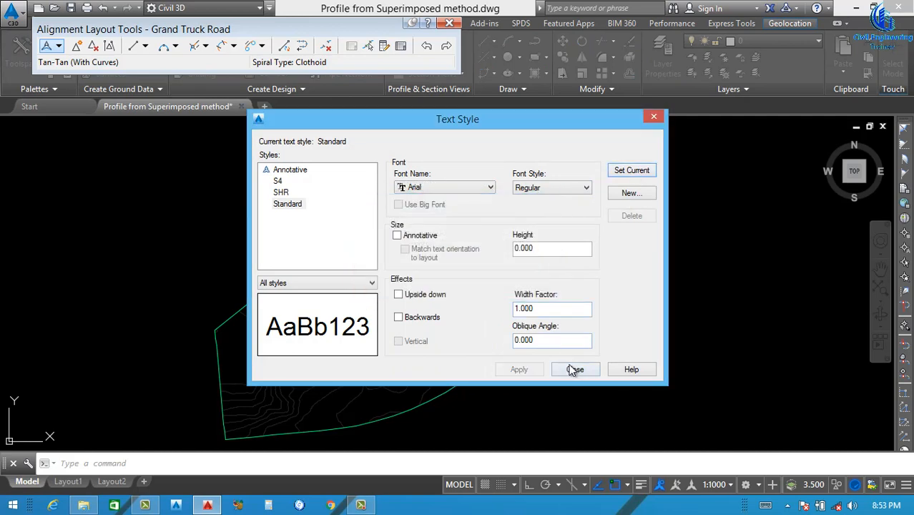
left_click(574, 370)
Close the alignment layout tools for Grand Truck Road
scroll(418, 331, "down", 3)
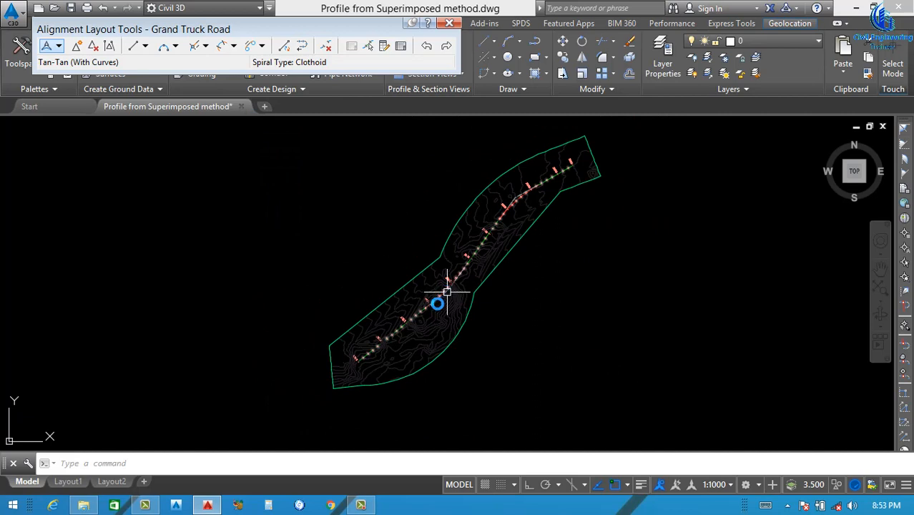
scroll(389, 343, "up", 3)
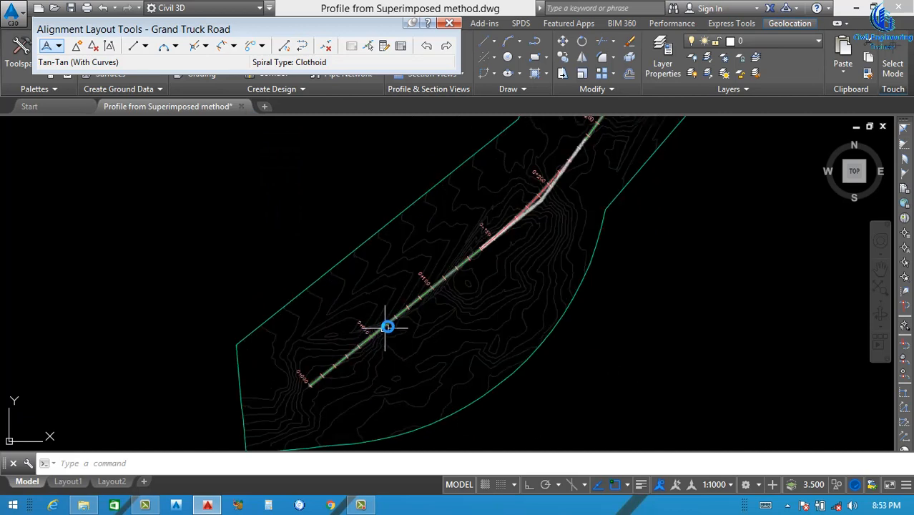
left_click(449, 23)
Create one offset alignment on each side of Grand Truck Road at 15 m, using the Offsets style and no labels
scroll(452, 262, "up", 3)
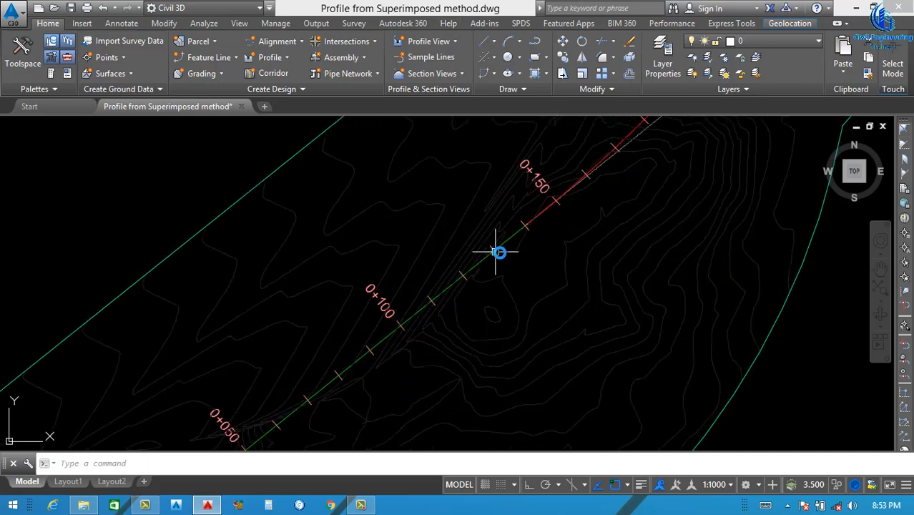
left_click(508, 239)
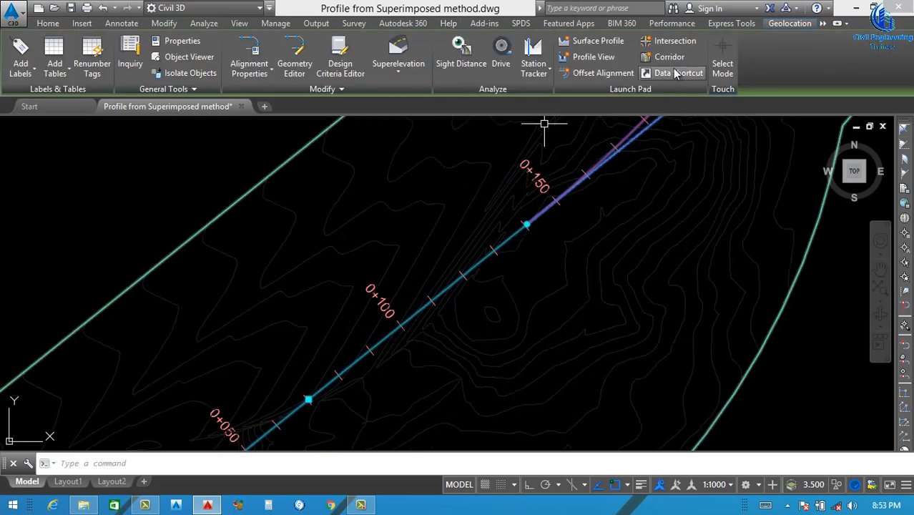
left_click(597, 74)
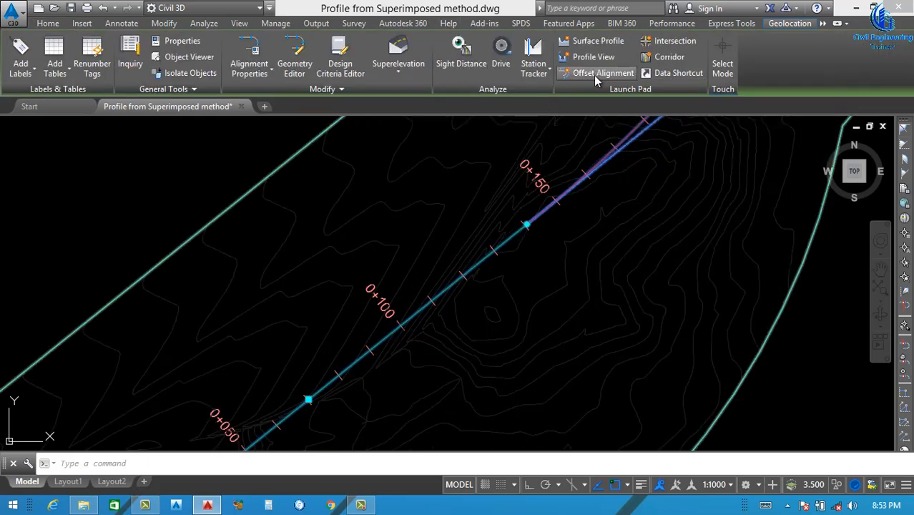
left_click_drag(366, 208, 286, 227)
type("10")
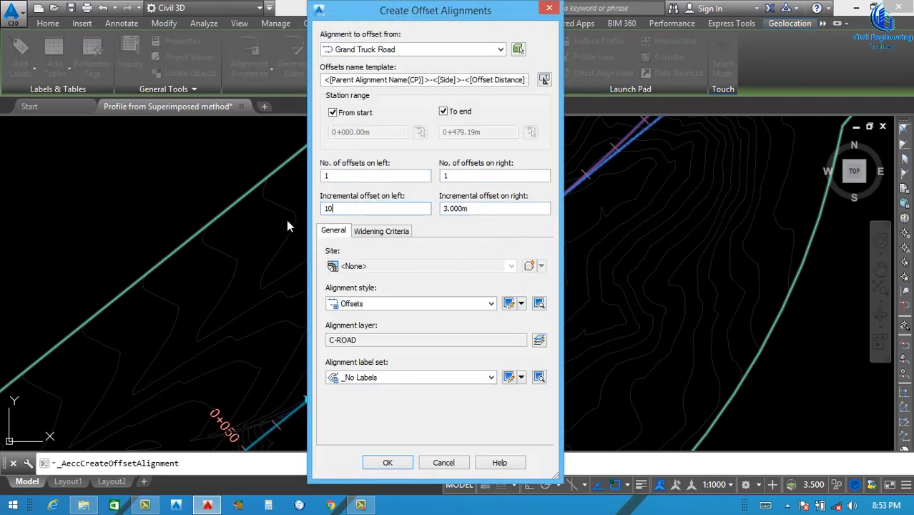
left_click_drag(348, 208, 320, 219)
type("15")
left_click_drag(477, 206, 390, 229)
type("15")
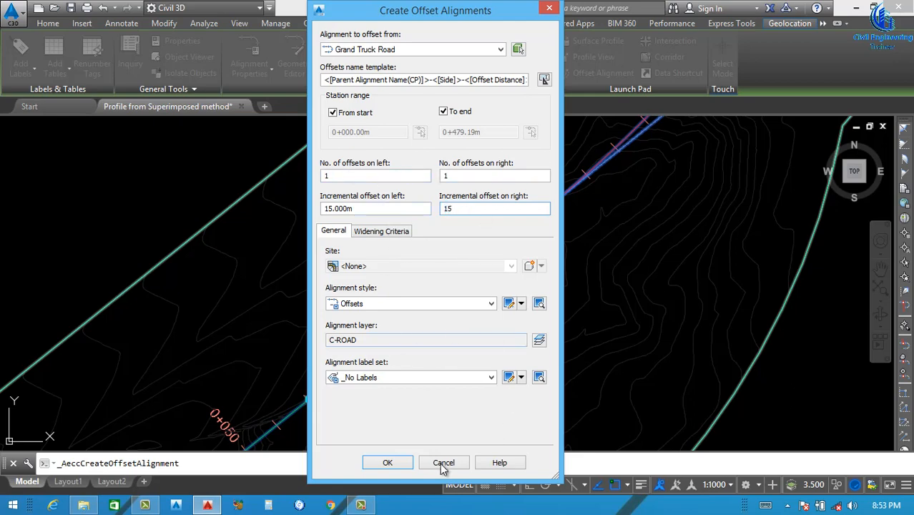
double_click(383, 304)
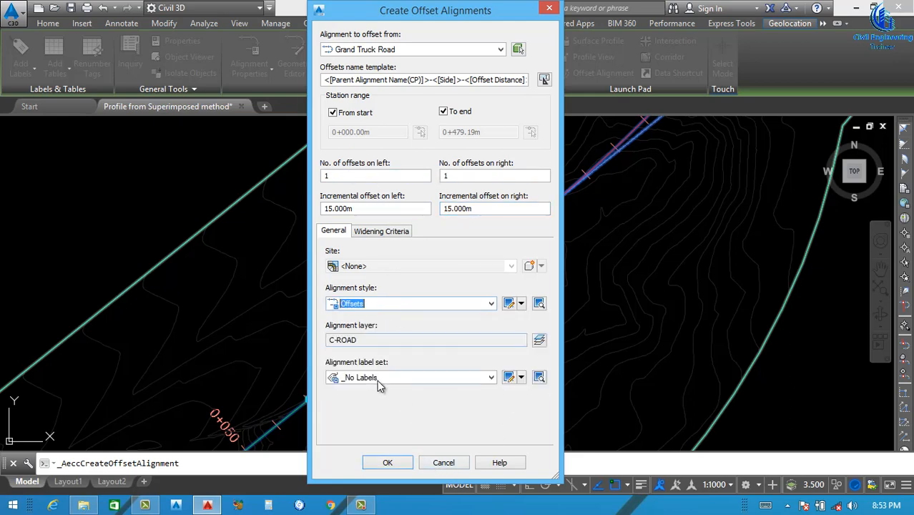
left_click(393, 462)
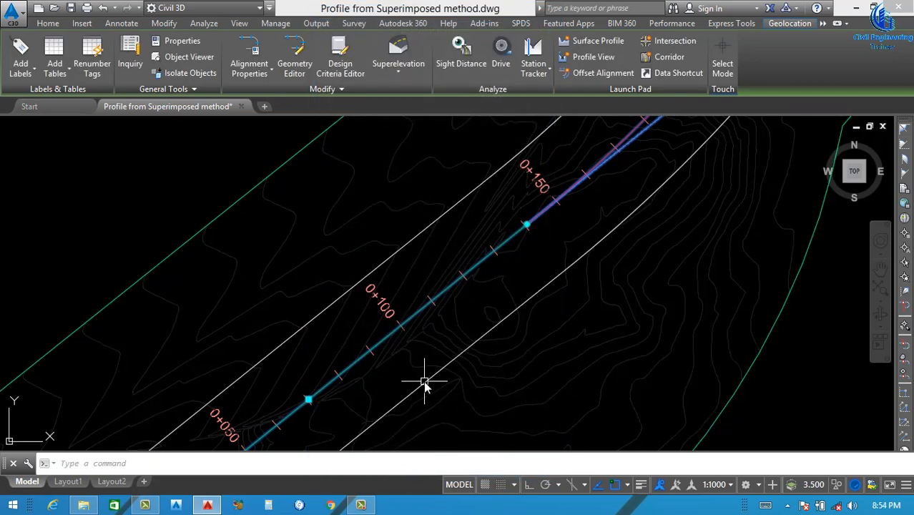
scroll(376, 361, "down", 2)
scroll(376, 361, "down", 3)
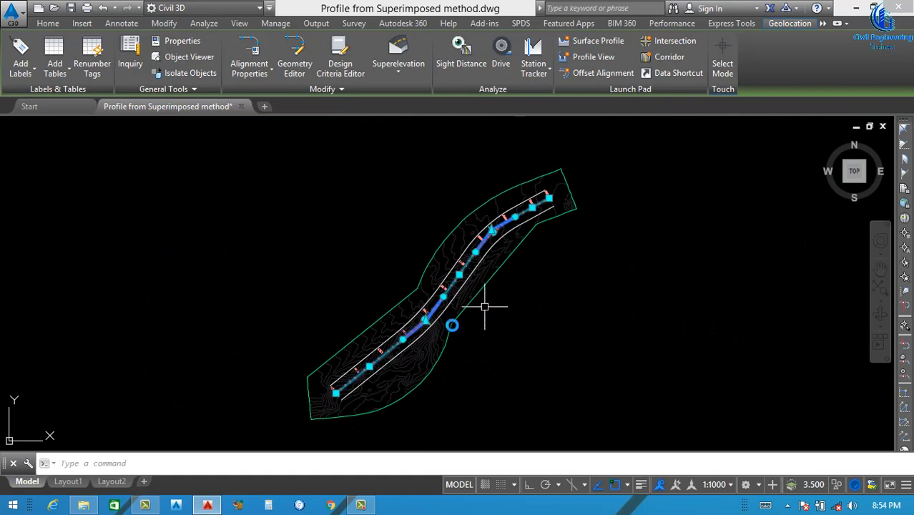
key("Escape")
scroll(340, 392, "up", 2)
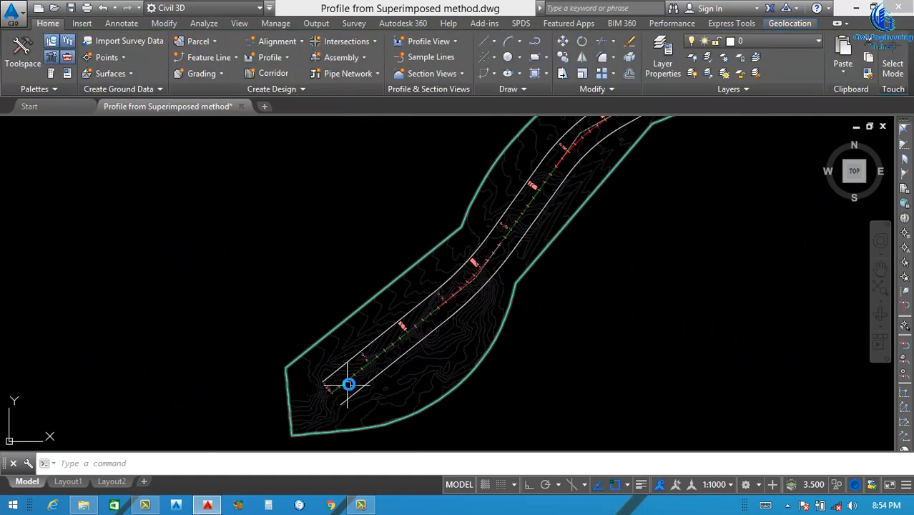
scroll(359, 358, "down", 2)
scroll(364, 365, "up", 4)
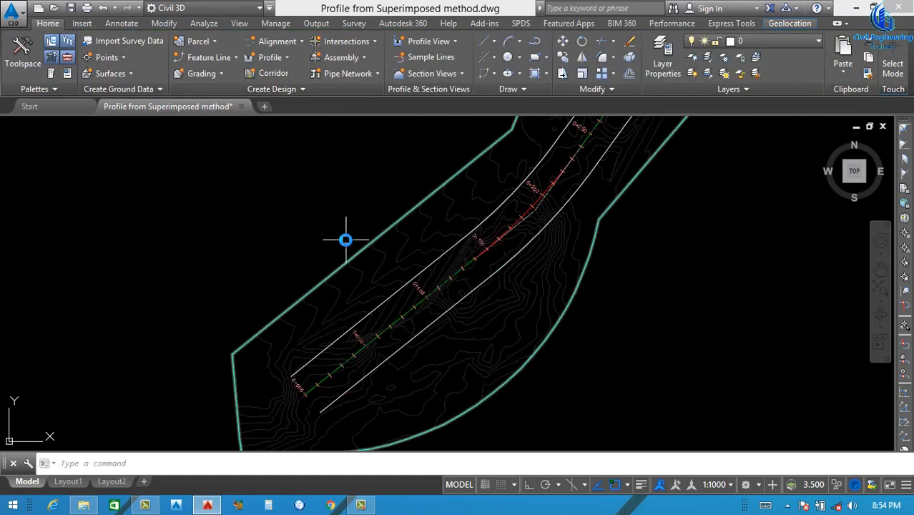
left_click(285, 59)
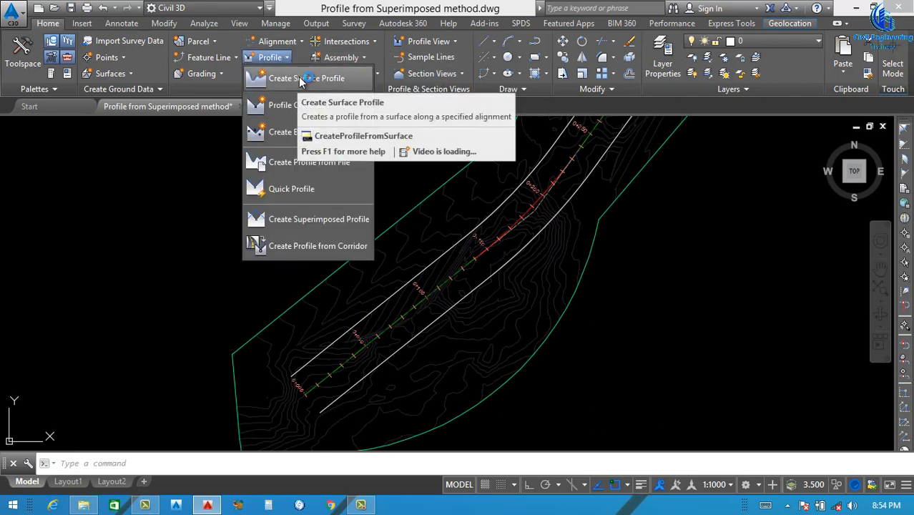
left_click(307, 79)
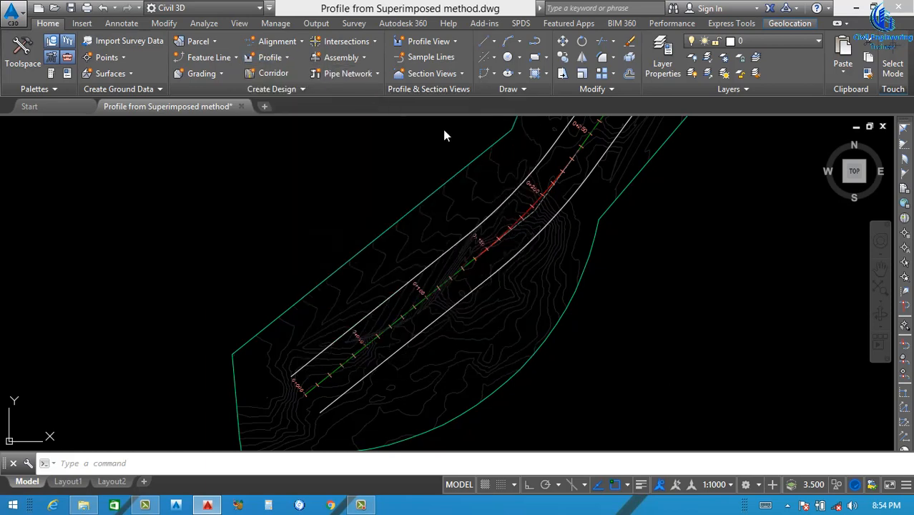
left_click(360, 105)
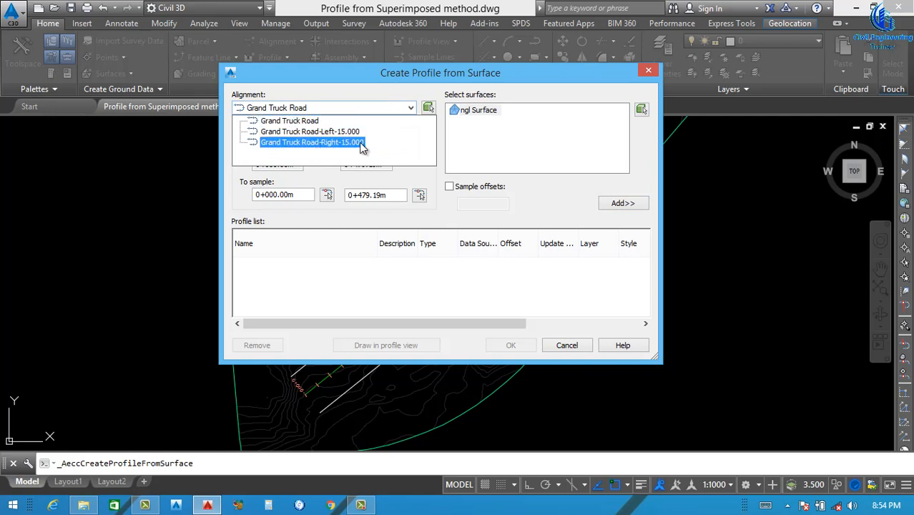
left_click(350, 132)
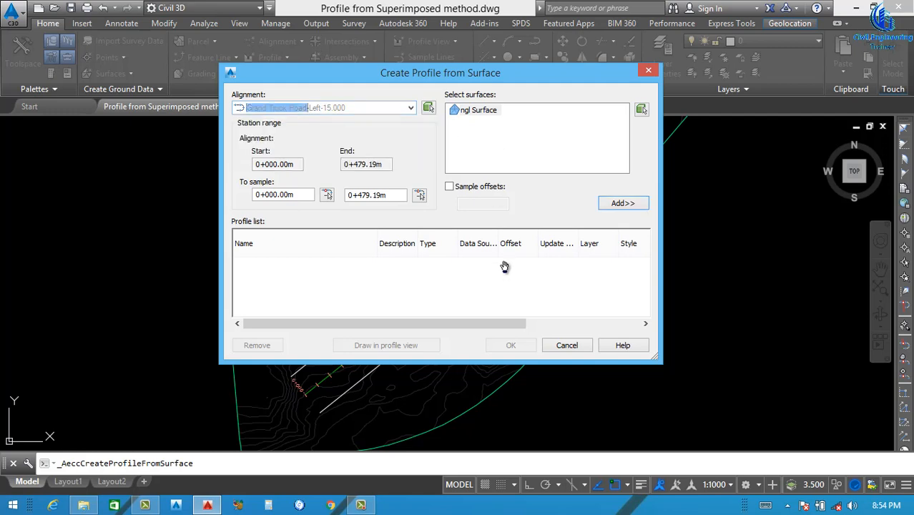
key("Escape")
Rename the central Grand Truck Road alignment through its properties, extending the name with a suffix ending in "L)"
scroll(447, 281, "up", 4)
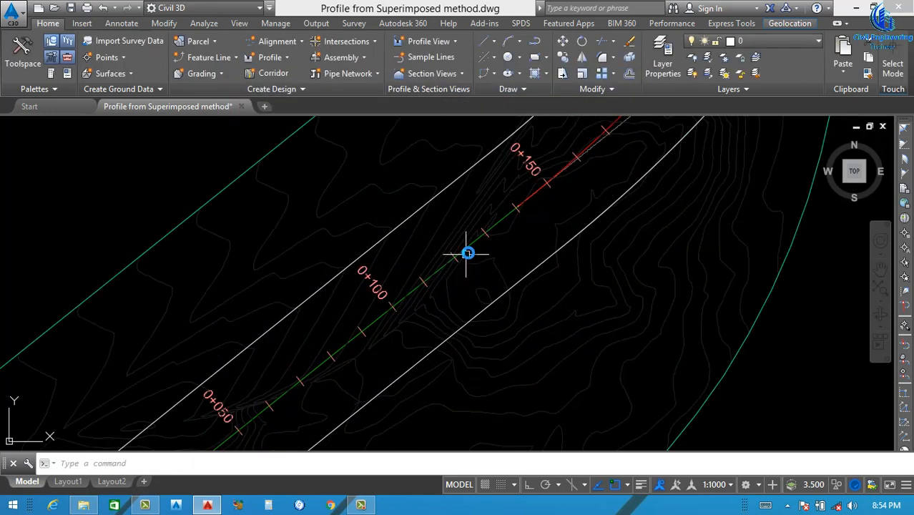
scroll(472, 247, "up", 3)
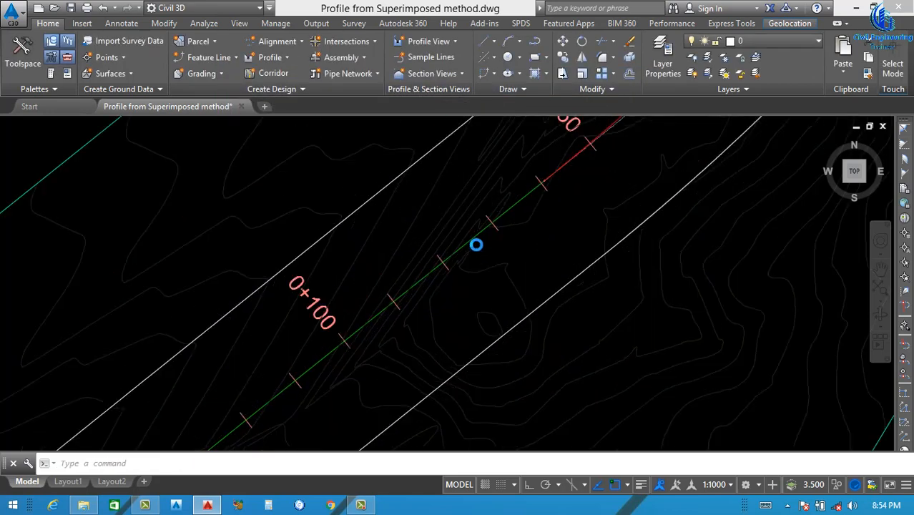
left_click(481, 227)
type("MO")
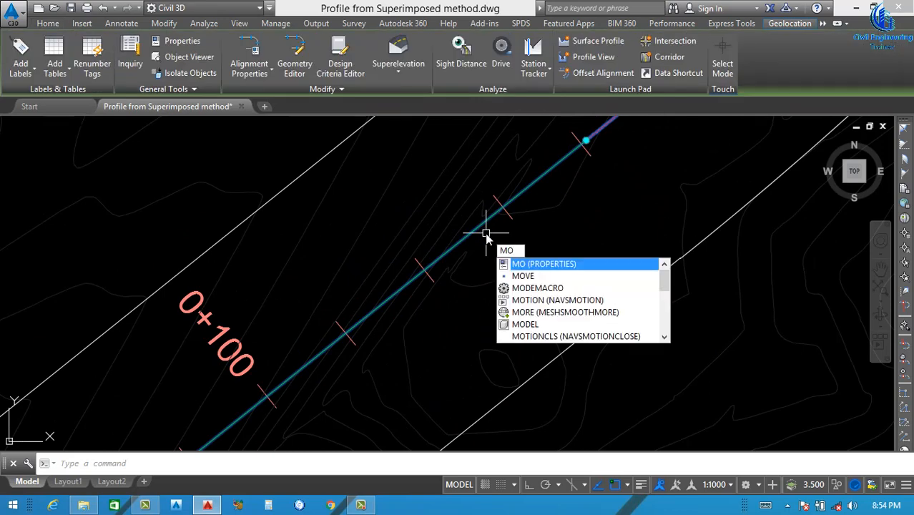
key("Return")
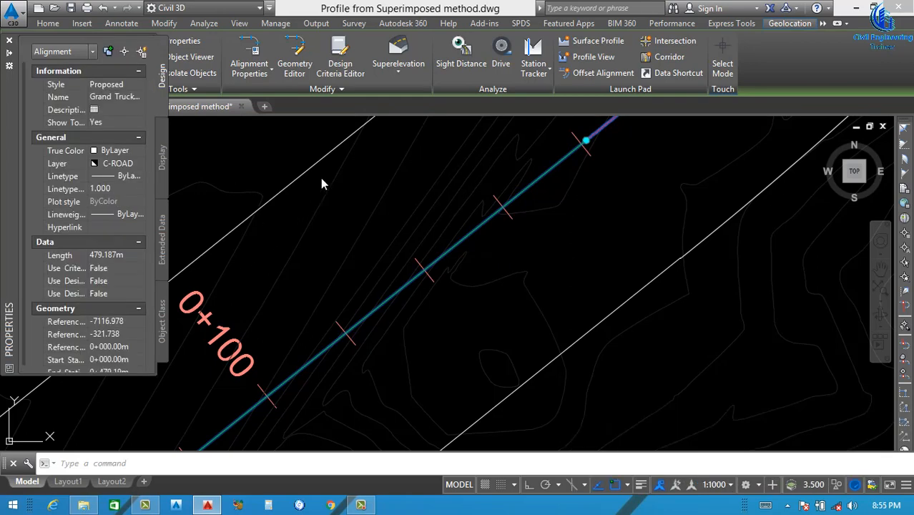
left_click(133, 97)
left_click(146, 99)
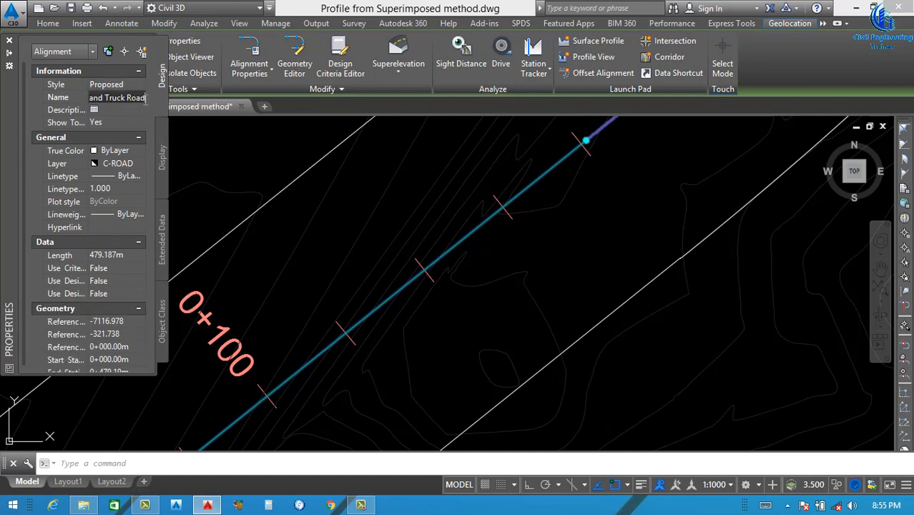
key("BackSpace")
key("BackSpace")
key("BackSpace")
key("BackSpace")
key("BackSpace")
key("BackSpace")
key("BackSpace")
key("BackSpace")
key("BackSpace")
key("BackSpace")
key("BackSpace")
key("BackSpace")
key("BackSpace")
key("BackSpace")
key("BackSpace")
key("BackSpace")
key("BackSpace")
key("BackSpace")
key("BackSpace")
key("BackSpace")
key("BackSpace")
key("BackSpace")
key("BackSpace")
key("BackSpace")
key("BackSpace")
key("BackSpace")
key("BackSpace")
key("BackSpace")
key("BackSpace")
key("BackSpace")
key("BackSpace")
key("BackSpace")
key("BackSpace")
key("BackSpace")
key("BackSpace")
key("BackSpace")
key("BackSpace")
key("BackSpace")
key("BackSpace")
key("BackSpace")
key("BackSpace")
key("BackSpace")
key("BackSpace")
key("BackSpace")
key("BackSpace")
key("BackSpace")
key("BackSpace")
key("BackSpace")
key("BackSpace")
key("BackSpace")
key("BackSpace")
key("BackSpace")
key("BackSpace")
key("BackSpace")
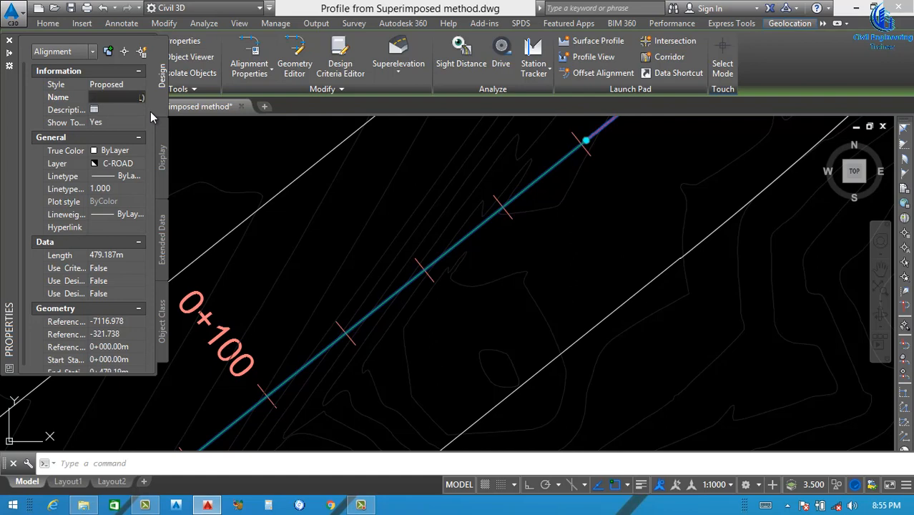
key("Return")
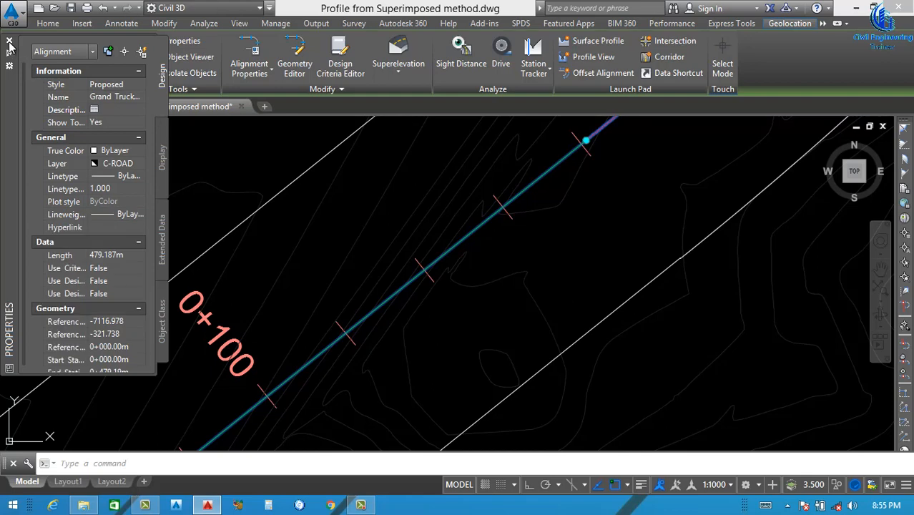
left_click(9, 41)
key("Escape")
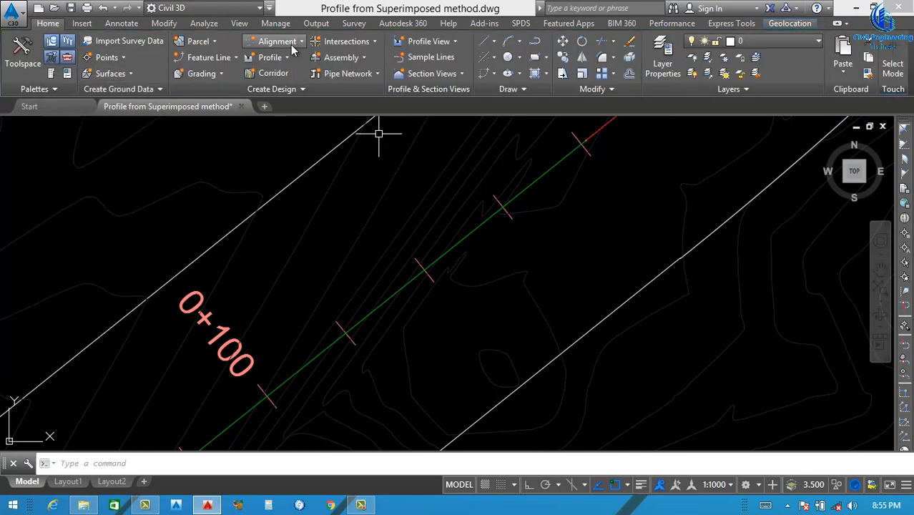
Sample the ngl Surface along the Grand Truck Road(C.L) alignment as a surface profile over its full station range
left_click(291, 42)
left_click(300, 42)
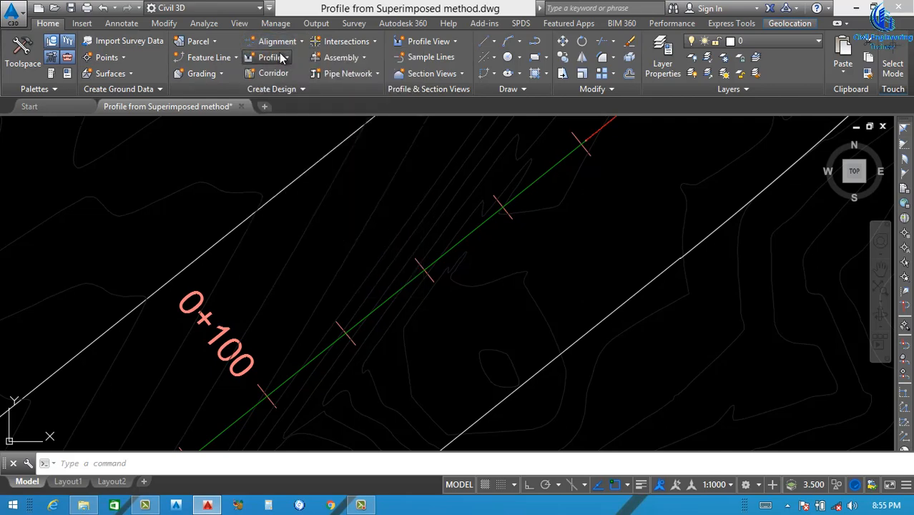
left_click(288, 61)
left_click(301, 77)
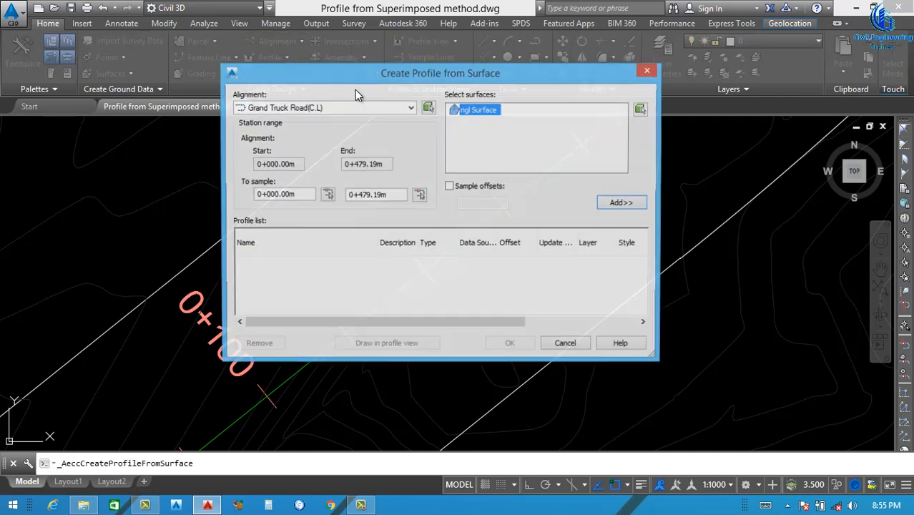
left_click(350, 111)
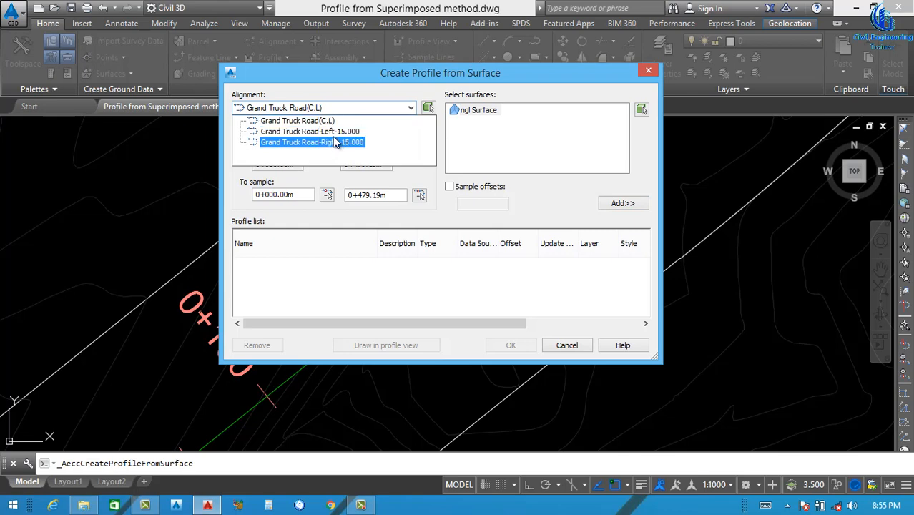
left_click(298, 123)
left_click(623, 203)
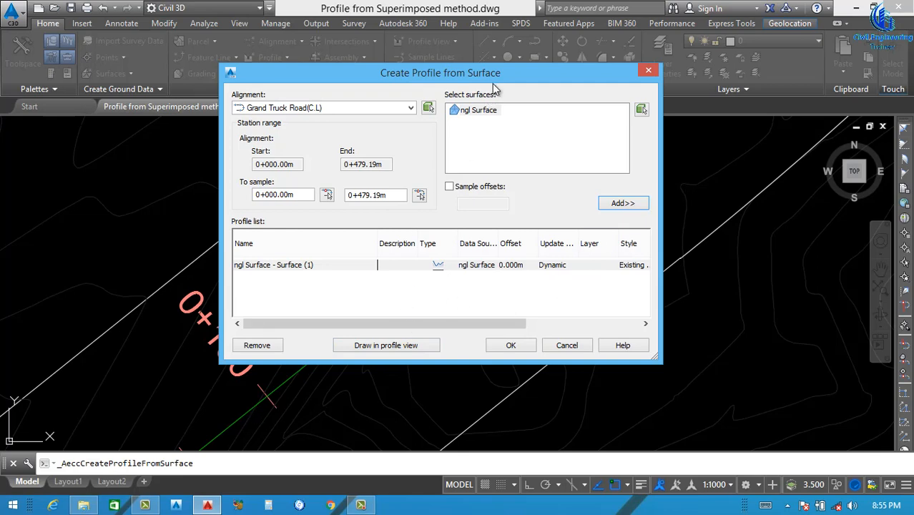
left_click_drag(494, 73, 381, 34)
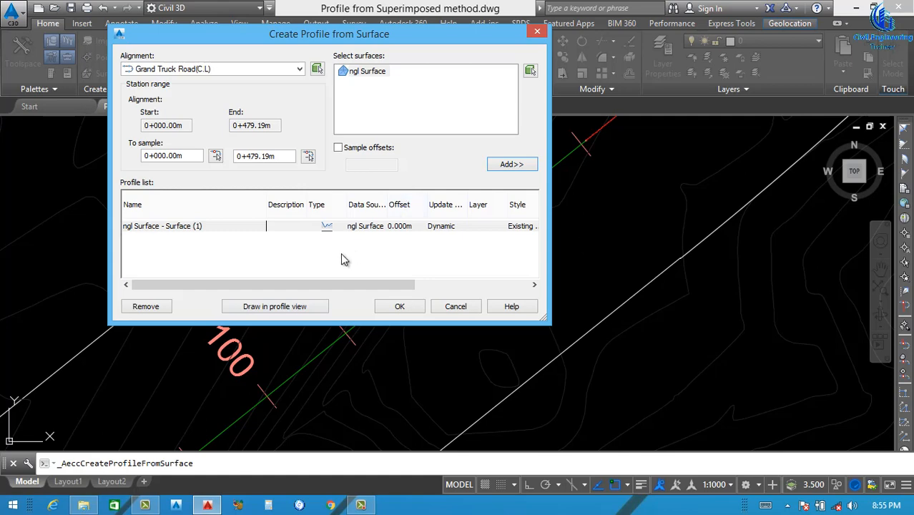
left_click_drag(306, 285, 310, 285)
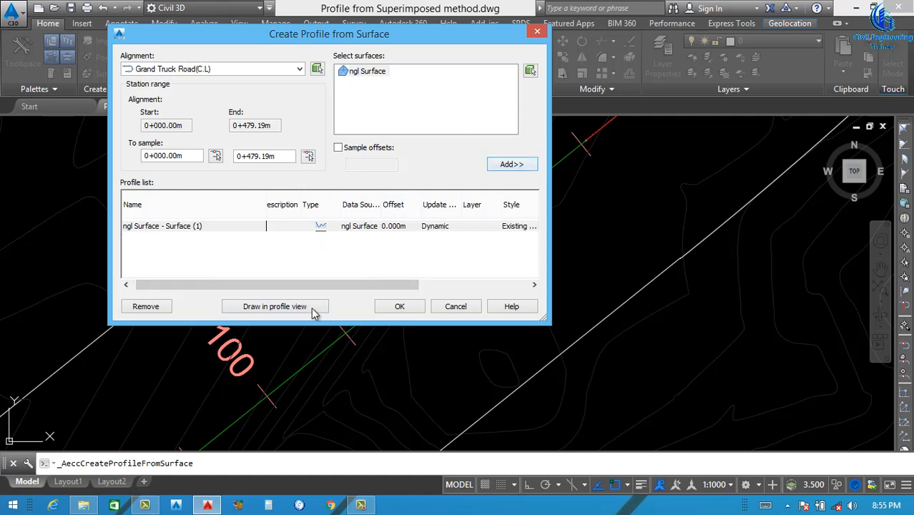
Draw the centreline profile in a new profile view with the default settings, placing it above and to the right of the road plan
left_click(276, 306)
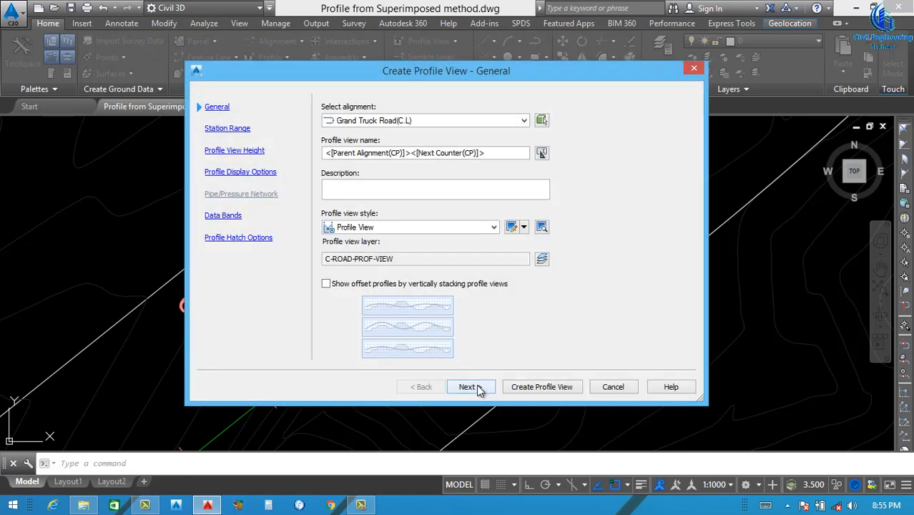
left_click(469, 387)
left_click(469, 386)
left_click(468, 386)
left_click(468, 386)
left_click(468, 386)
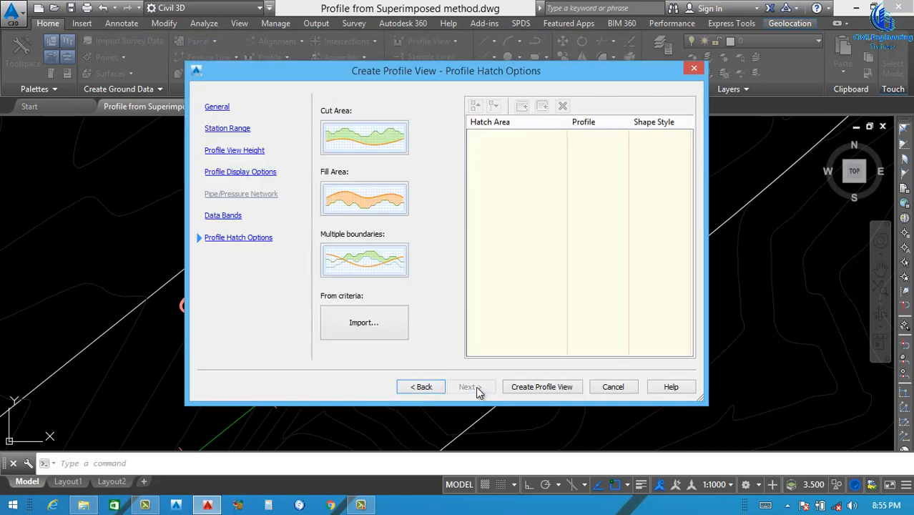
left_click(542, 387)
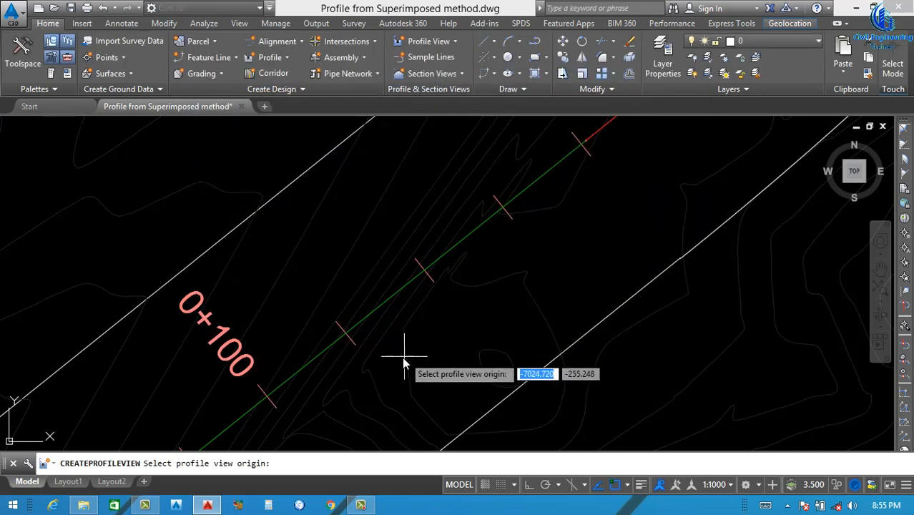
scroll(397, 357, "down", 8)
scroll(399, 353, "down", 4)
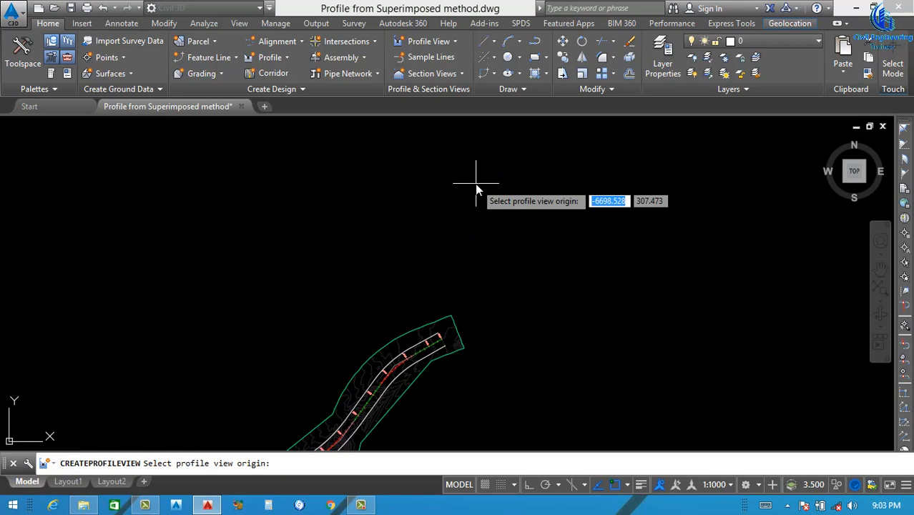
left_click(478, 188)
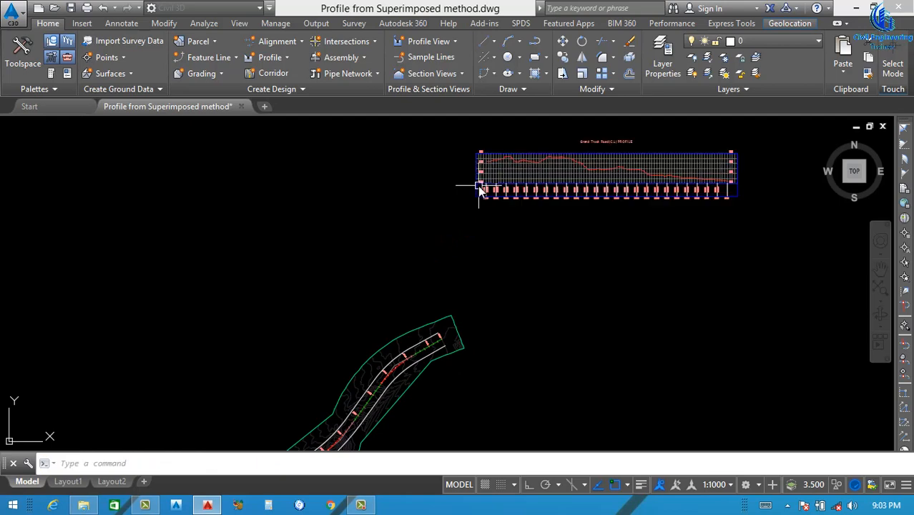
Edit the centreline profile view's style so the vertical and horizontal grids are both clipped to the highest profile(s)
scroll(543, 182, "up", 3)
scroll(461, 228, "down", 4)
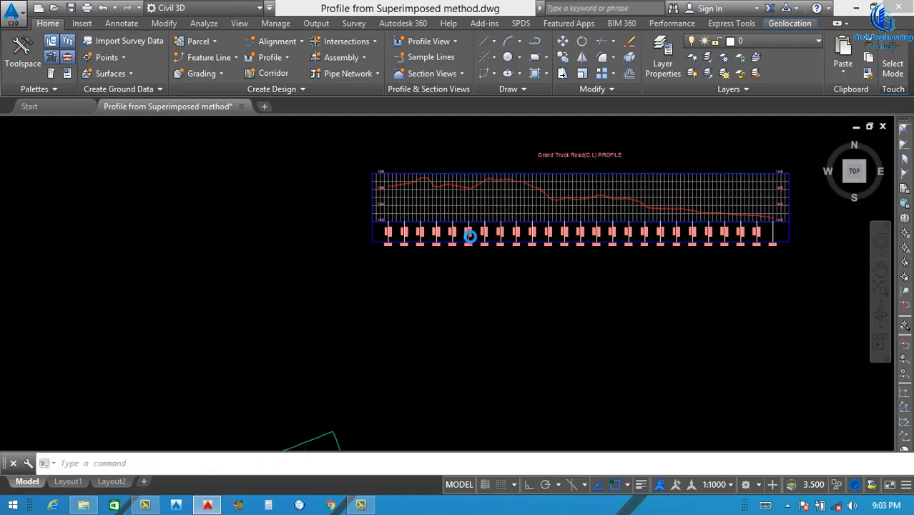
scroll(567, 218, "up", 4)
scroll(481, 224, "down", 2)
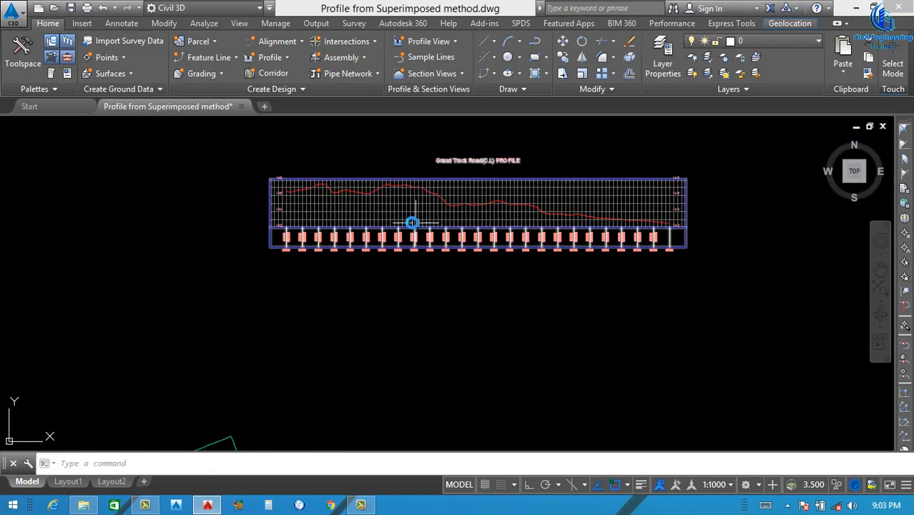
scroll(438, 210, "up", 4)
left_click(417, 209)
right_click(521, 218)
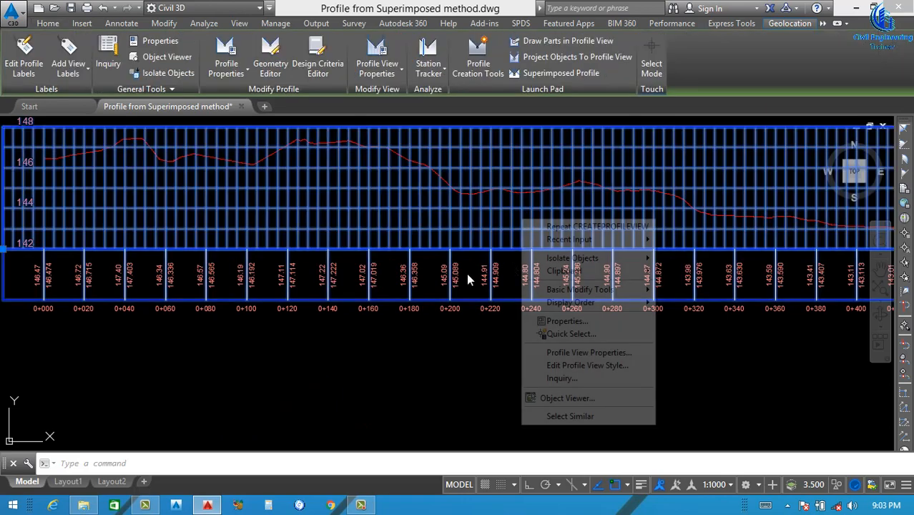
left_click(580, 356)
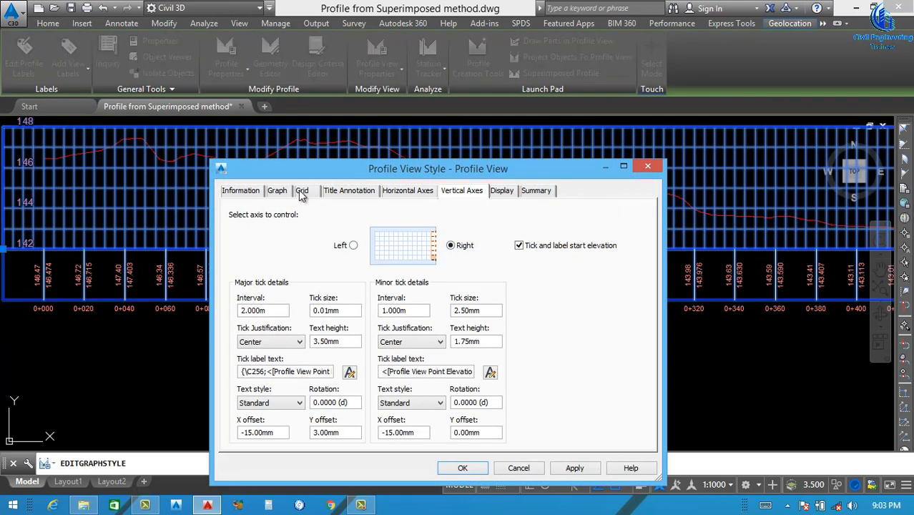
left_click(301, 191)
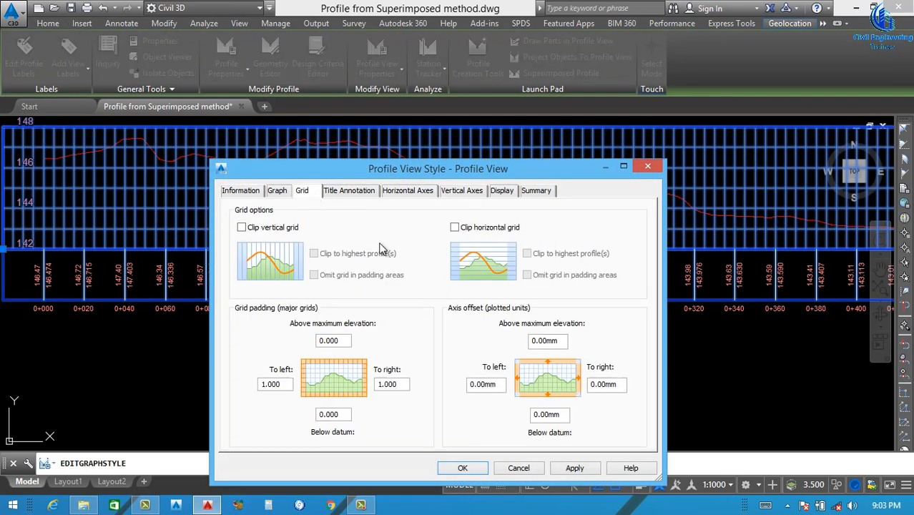
left_click(242, 228)
left_click(456, 229)
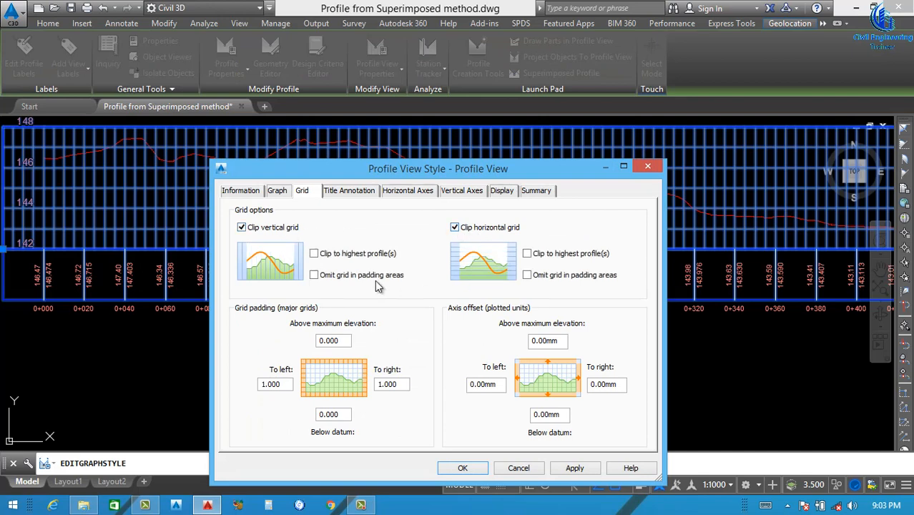
left_click(344, 254)
left_click(528, 254)
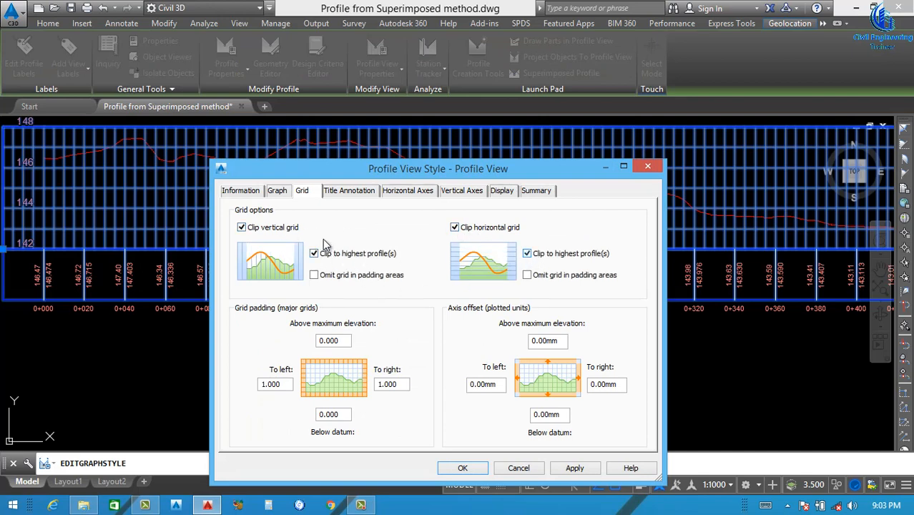
Set the major tick label X offset to -1 for the left vertical axis and 1 for the right, and apply the style
left_click(357, 191)
left_click(408, 191)
left_click(459, 191)
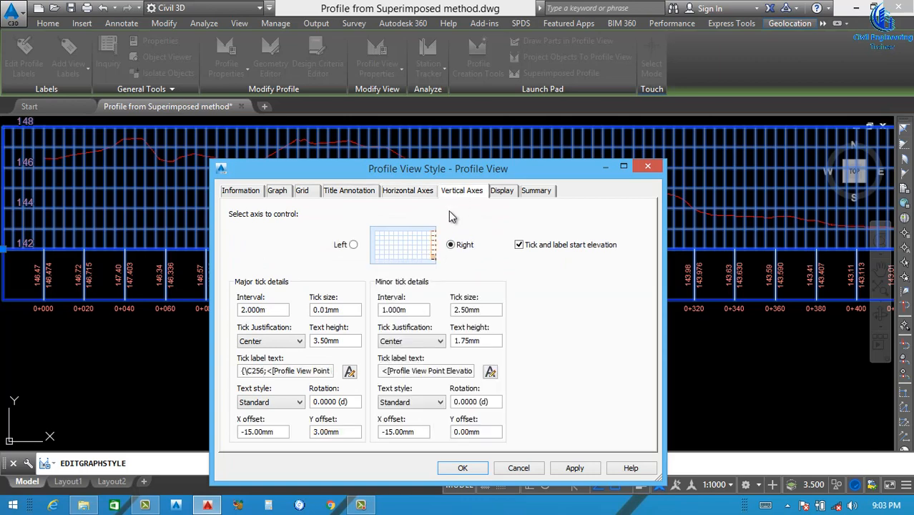
left_click(353, 244)
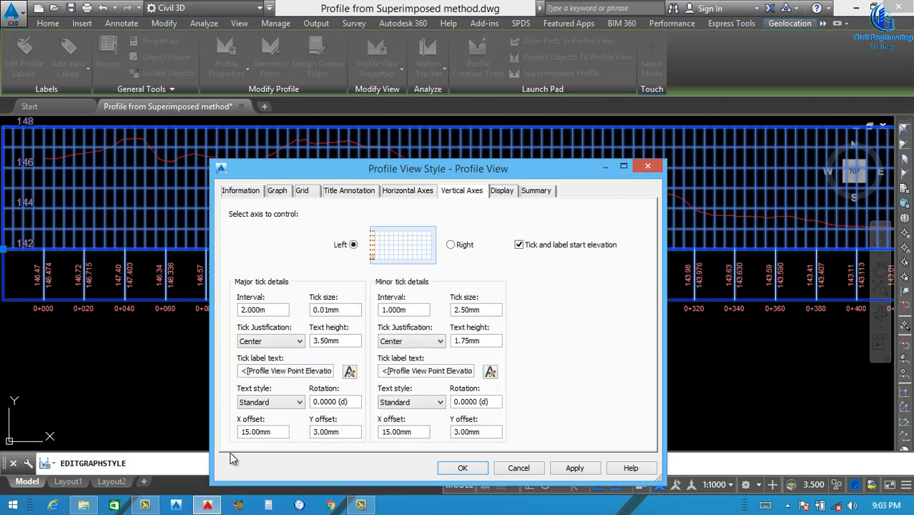
left_click_drag(276, 432, 220, 448)
type("-1")
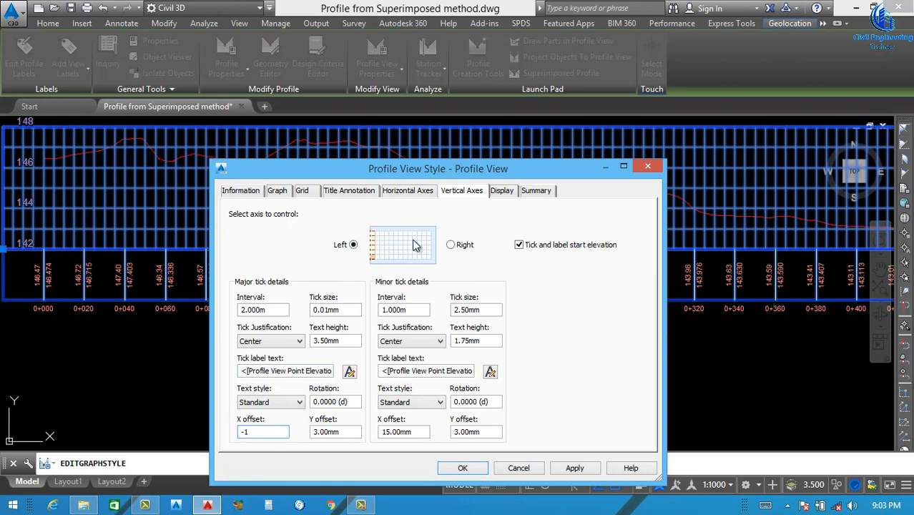
left_click(461, 248)
left_click_drag(282, 432, 204, 446)
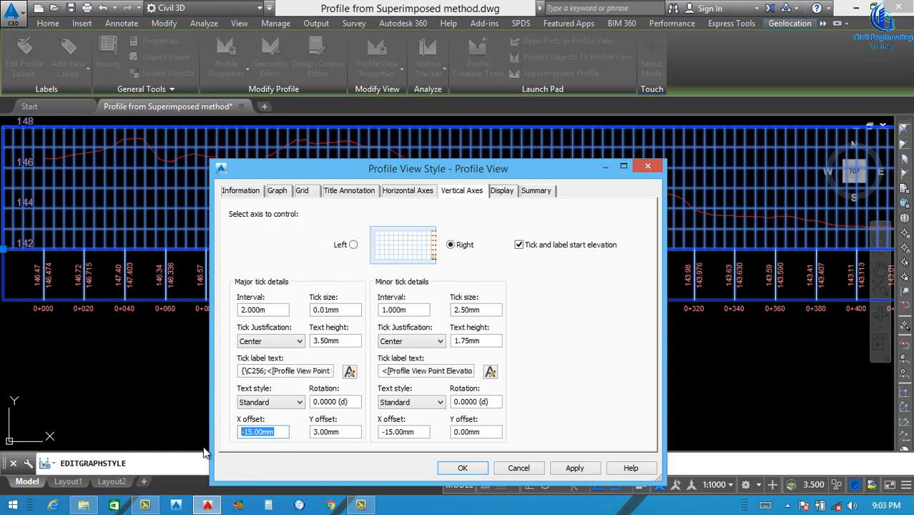
type("1")
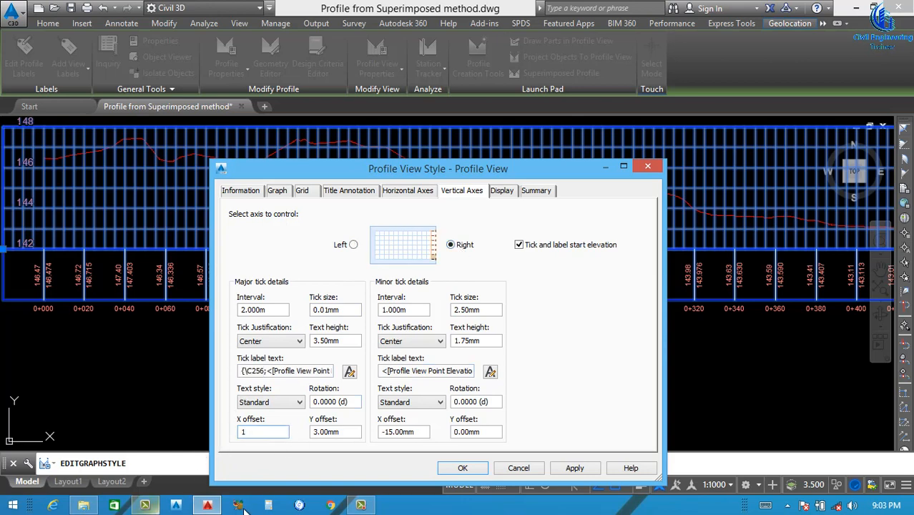
left_click(574, 467)
left_click(463, 469)
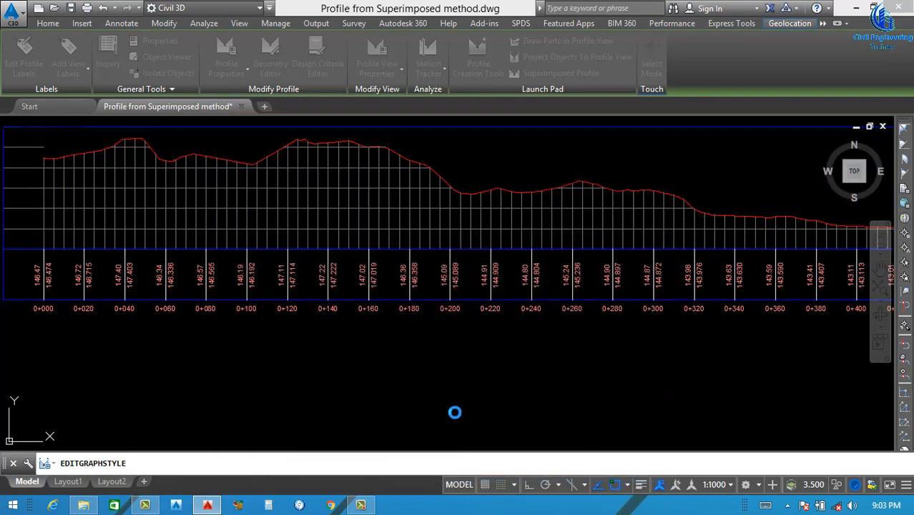
Examine the restyled centreline profile view and compare it with the centre and offset alignments in the road plan
scroll(448, 333, "down", 2)
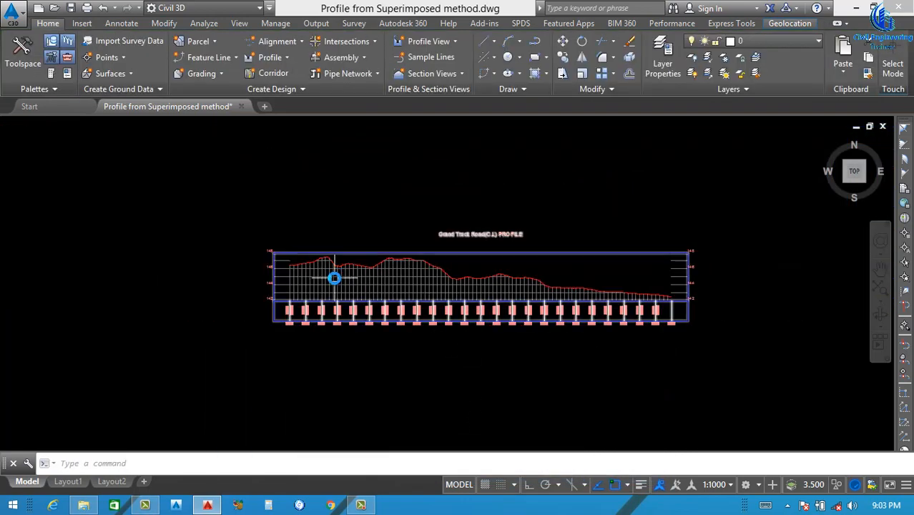
scroll(334, 279, "up", 4)
scroll(418, 261, "down", 7)
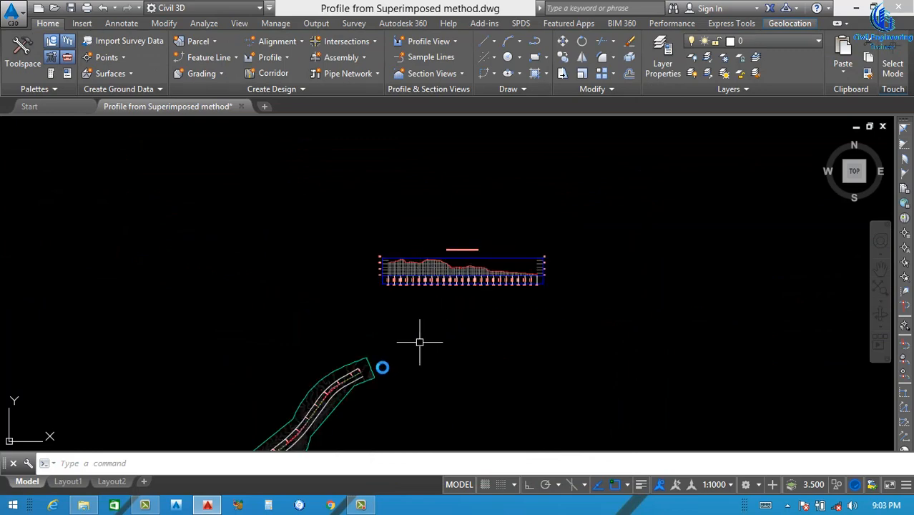
scroll(315, 393, "up", 2)
scroll(392, 273, "up", 2)
scroll(363, 351, "down", 3)
scroll(316, 369, "up", 3)
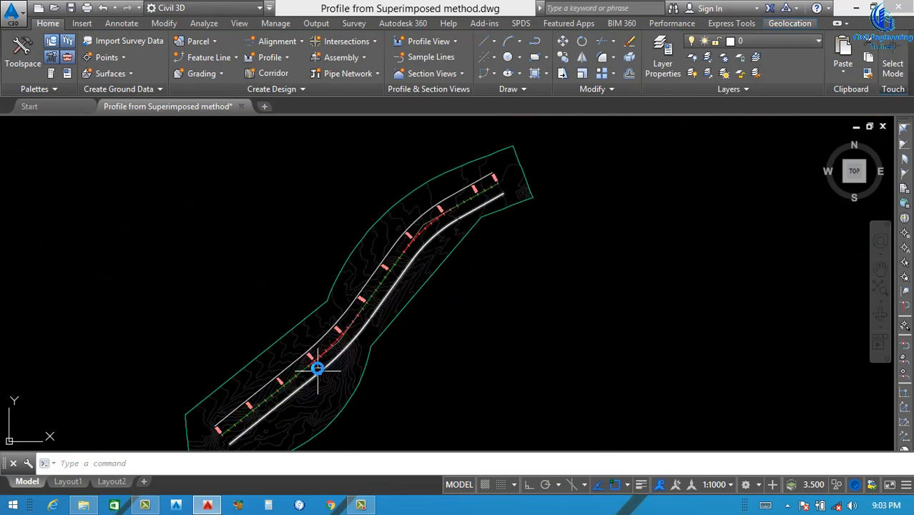
scroll(344, 334, "down", 3)
scroll(345, 334, "up", 4)
scroll(557, 159, "down", 6)
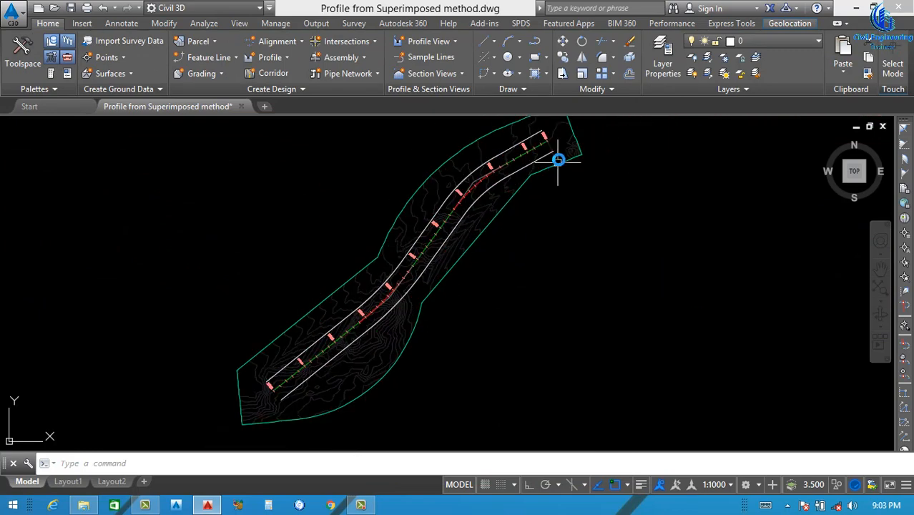
scroll(572, 147, "up", 2)
scroll(558, 142, "up", 5)
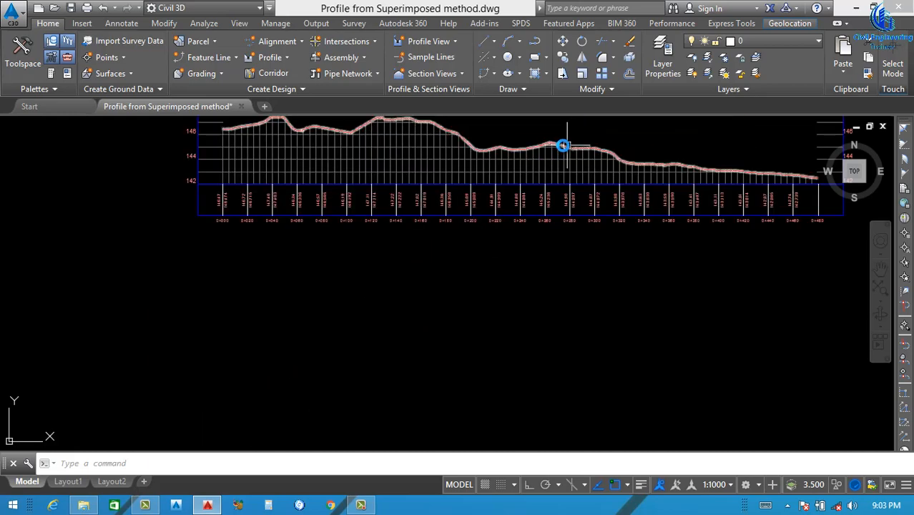
scroll(582, 163, "down", 5)
scroll(435, 261, "up", 5)
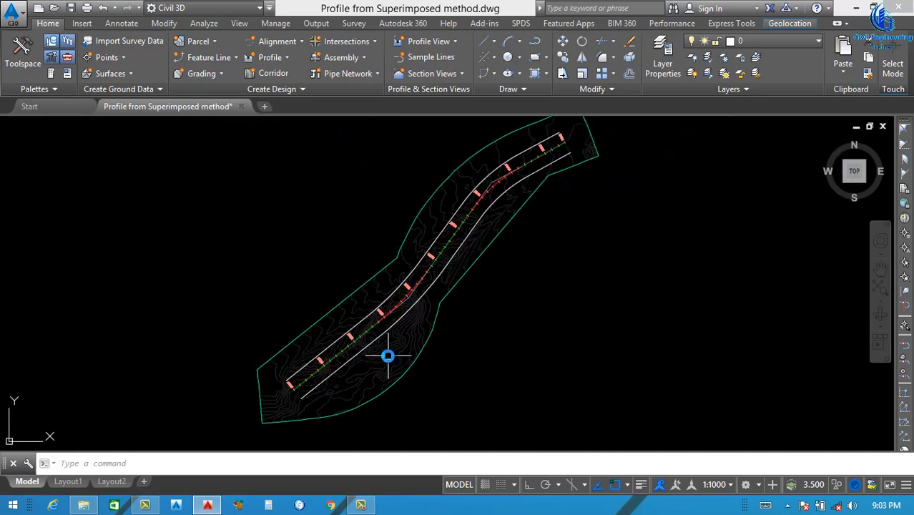
scroll(312, 394, "up", 4)
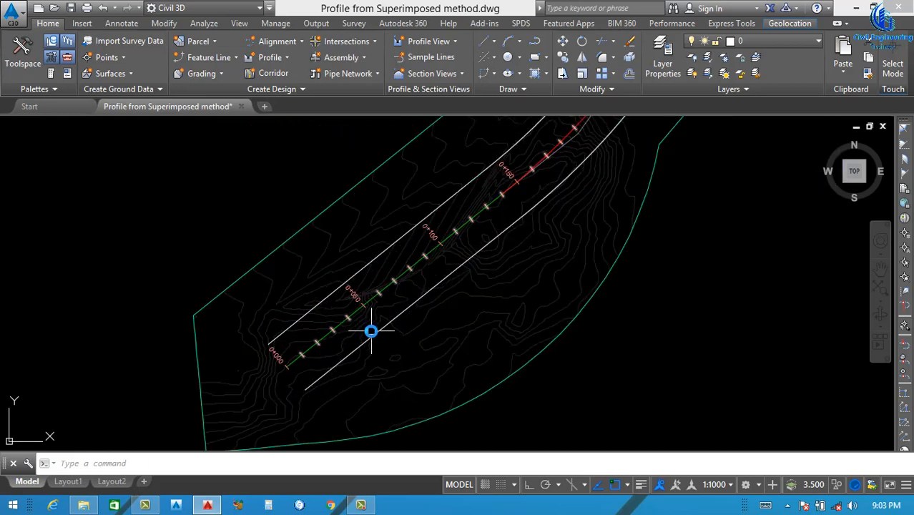
scroll(372, 337, "down", 2)
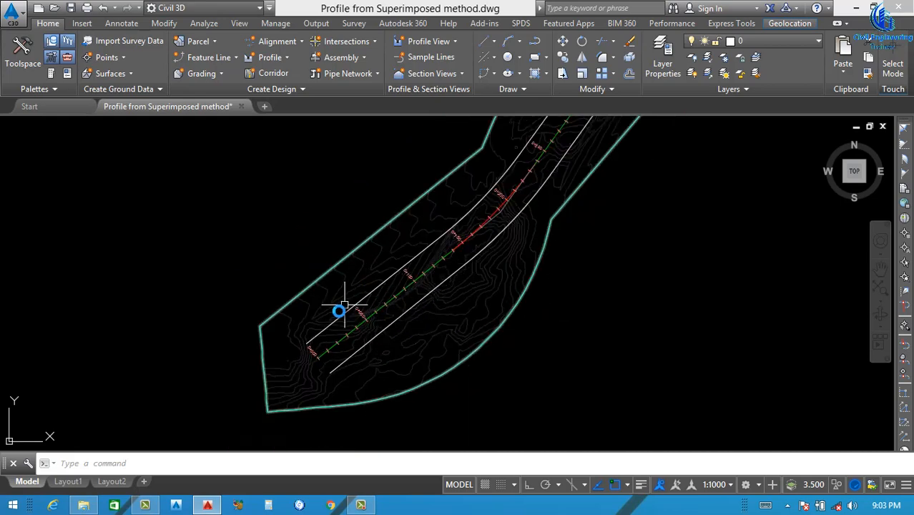
scroll(341, 311, "down", 3)
scroll(387, 309, "down", 2)
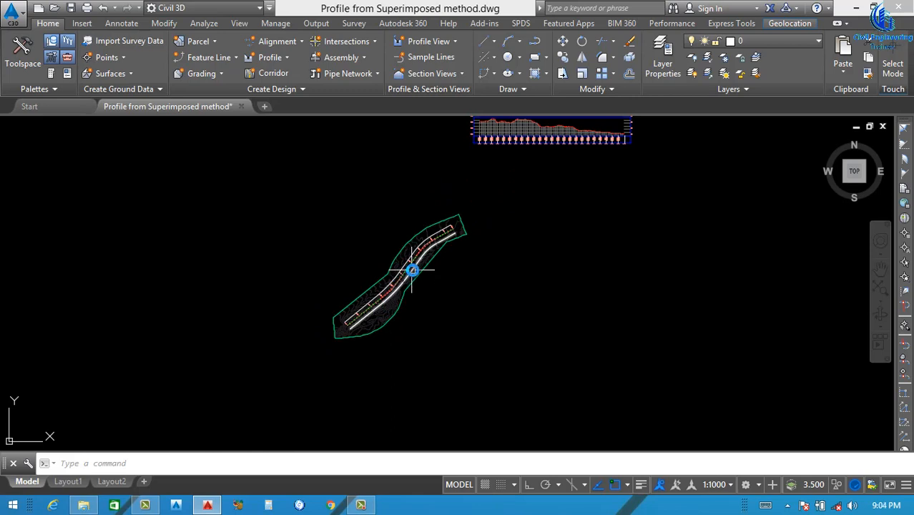
scroll(375, 307, "up", 2)
scroll(424, 269, "up", 3)
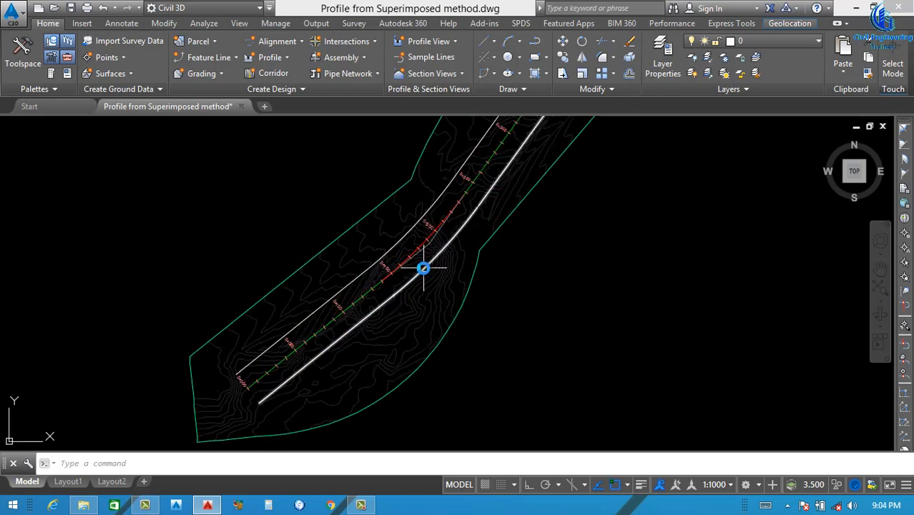
mouse_move(424, 269)
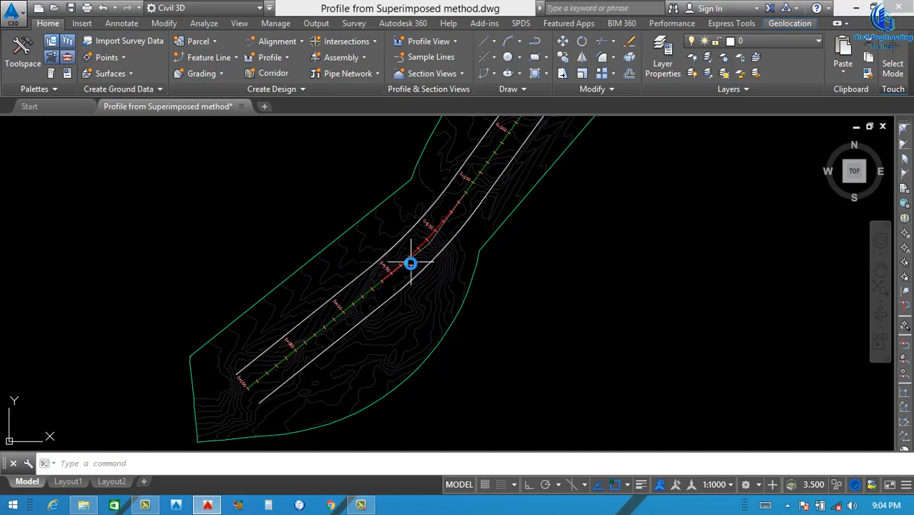
scroll(410, 261, "up", 4)
scroll(429, 259, "down", 5)
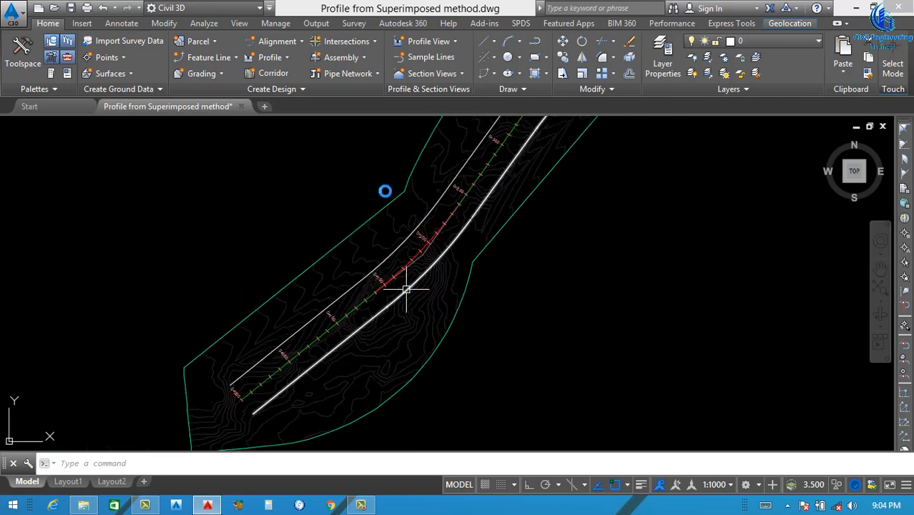
Create a surface profile for the Grand Truck Road-Right-15.000 alignment by adding ngl Surface to the profile list
left_click(281, 60)
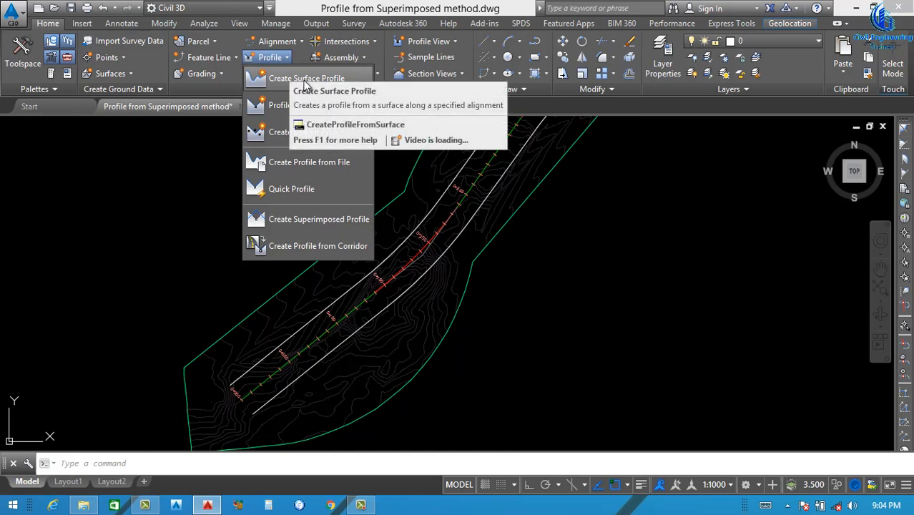
left_click(306, 79)
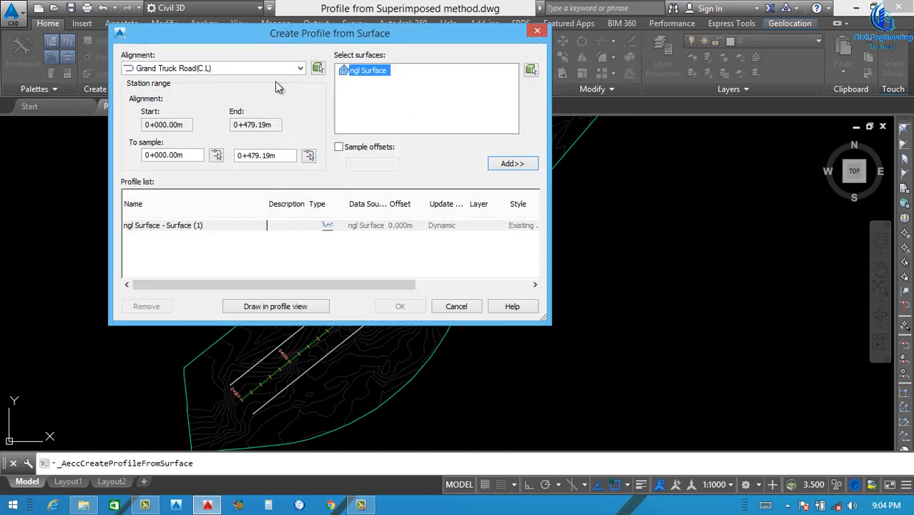
left_click(228, 101)
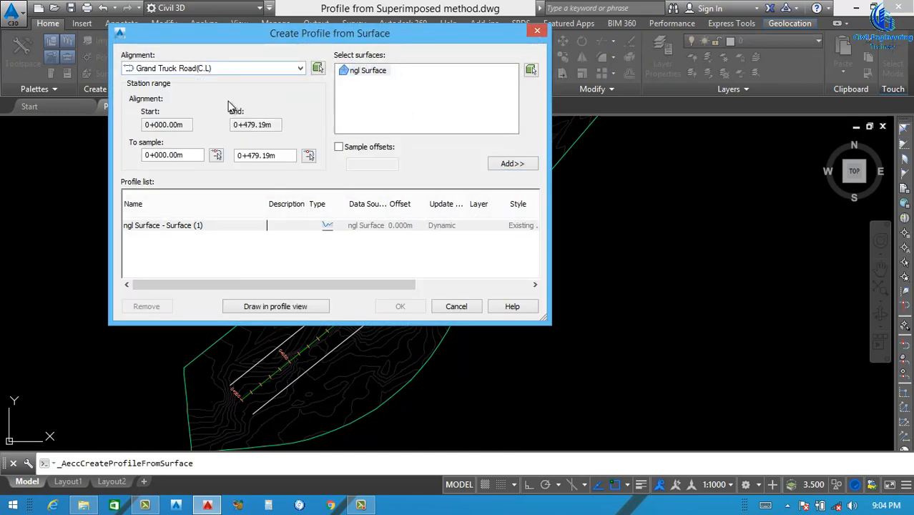
left_click(514, 165)
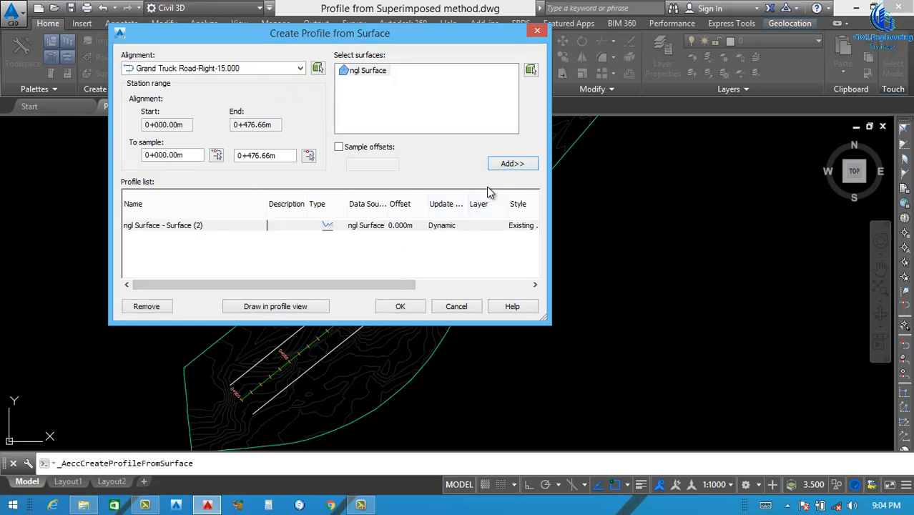
Copy the Existing Ground Profile style for the right offset profile and name the copy N.G.L(R.S) 15.00m
left_click_drag(329, 284, 421, 284)
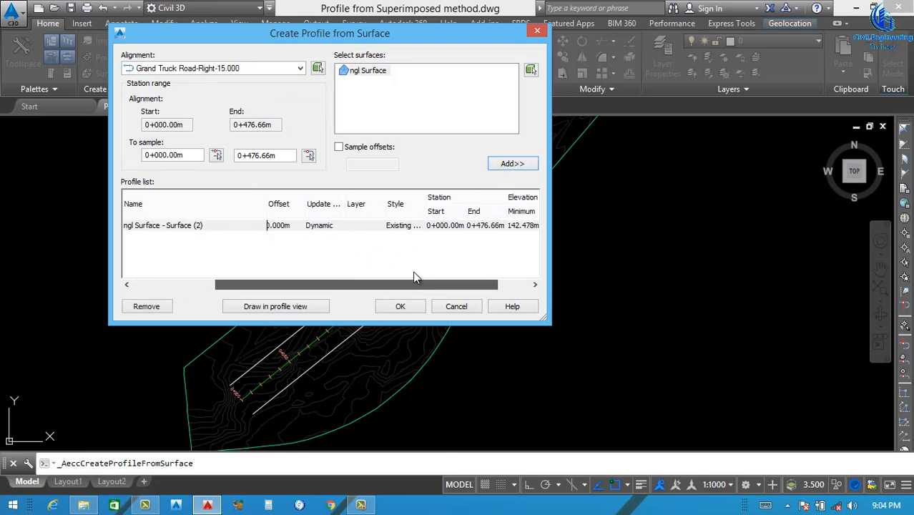
left_click(417, 226)
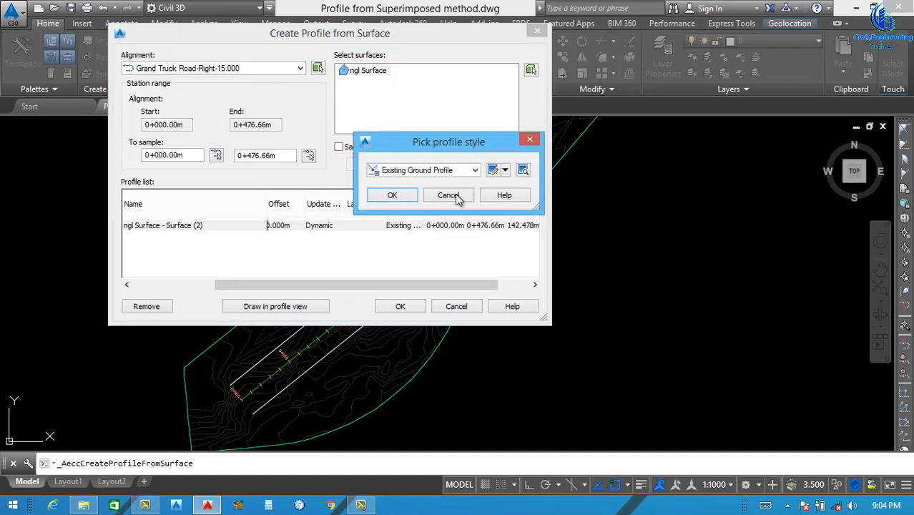
left_click(475, 171)
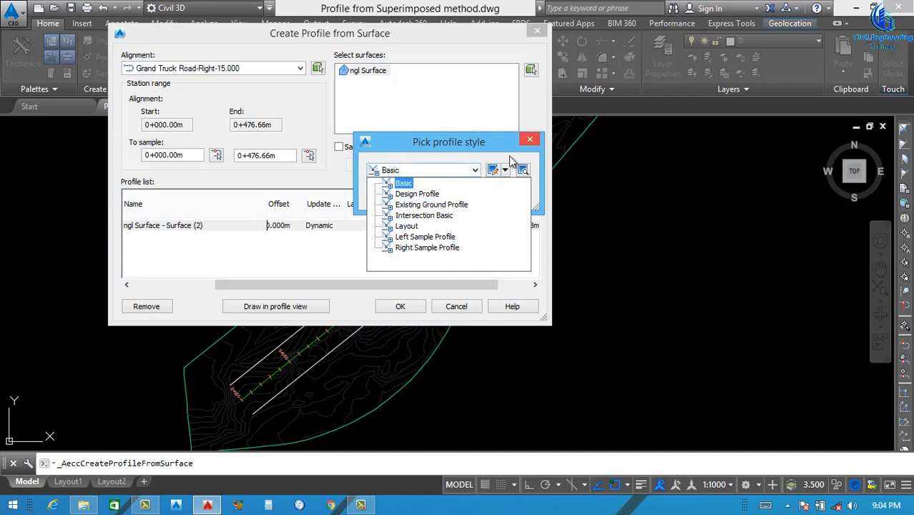
left_click(505, 170)
left_click(504, 169)
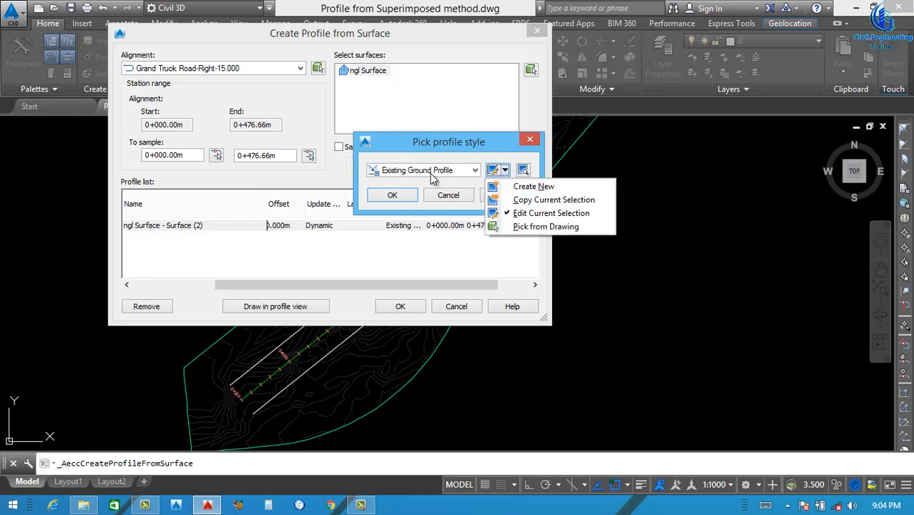
left_click(535, 202)
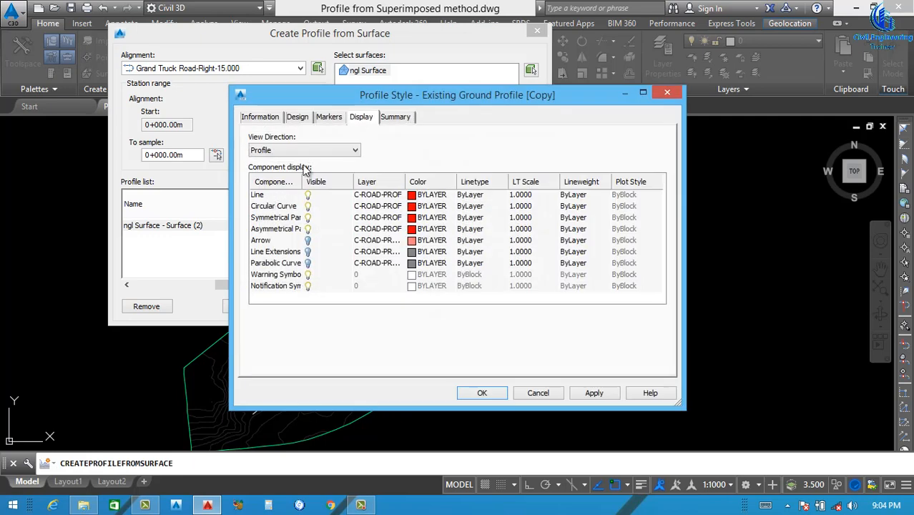
left_click(261, 118)
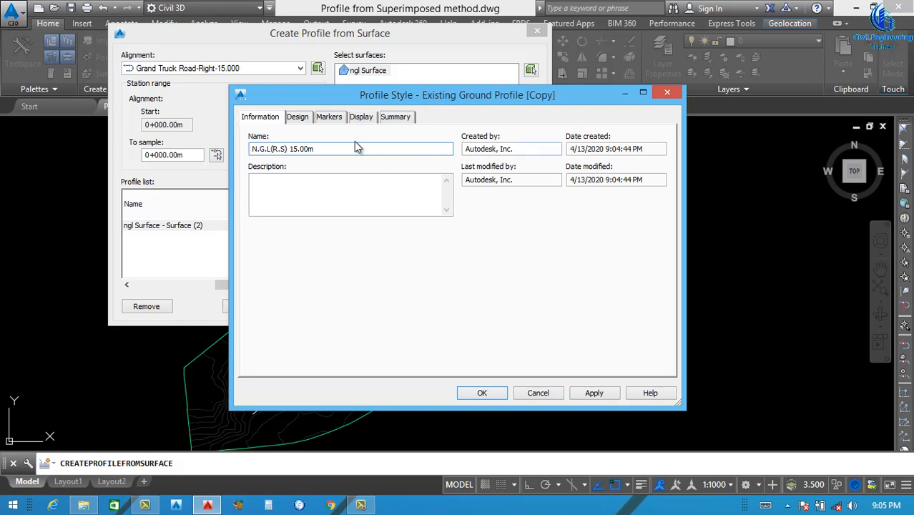
left_click_drag(315, 150, 216, 170)
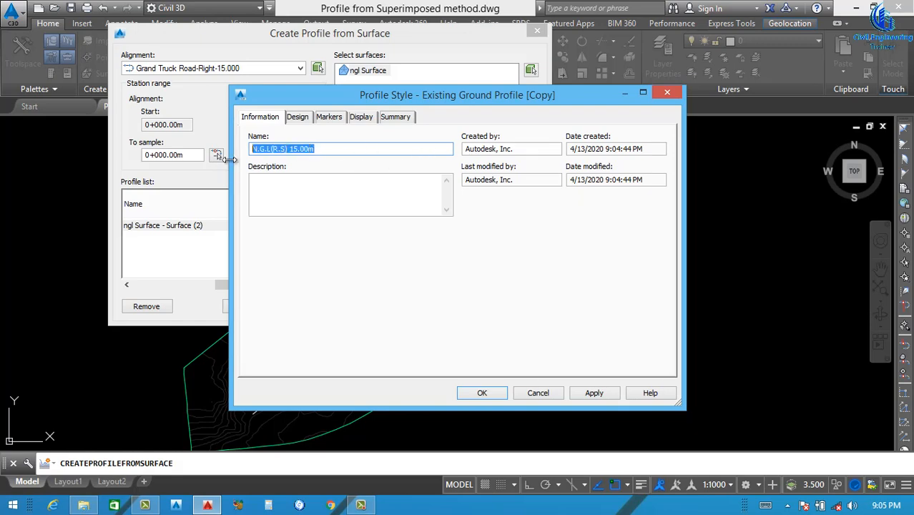
Set the Line component colour of the N.G.L(R.S) 15.00m style to green and assign the style to the right offset profile
left_click(297, 117)
left_click(330, 117)
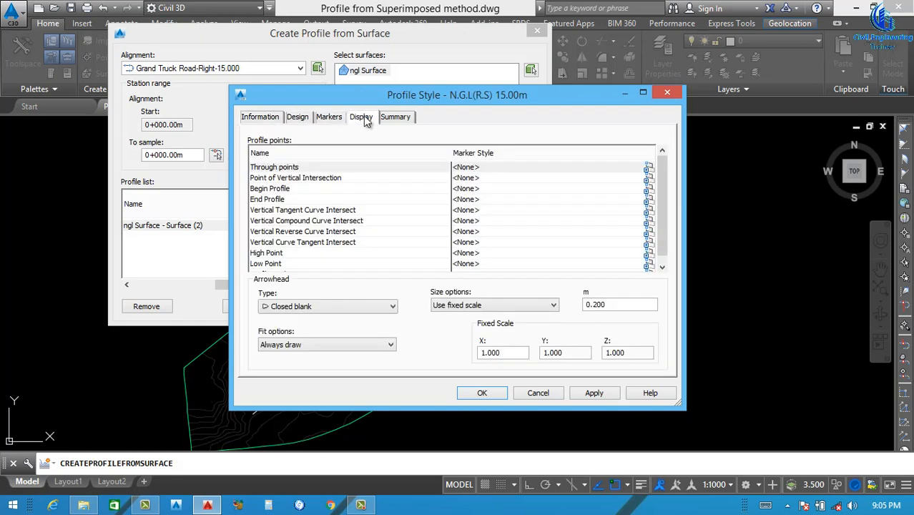
left_click(362, 117)
left_click(412, 194)
left_click(412, 193)
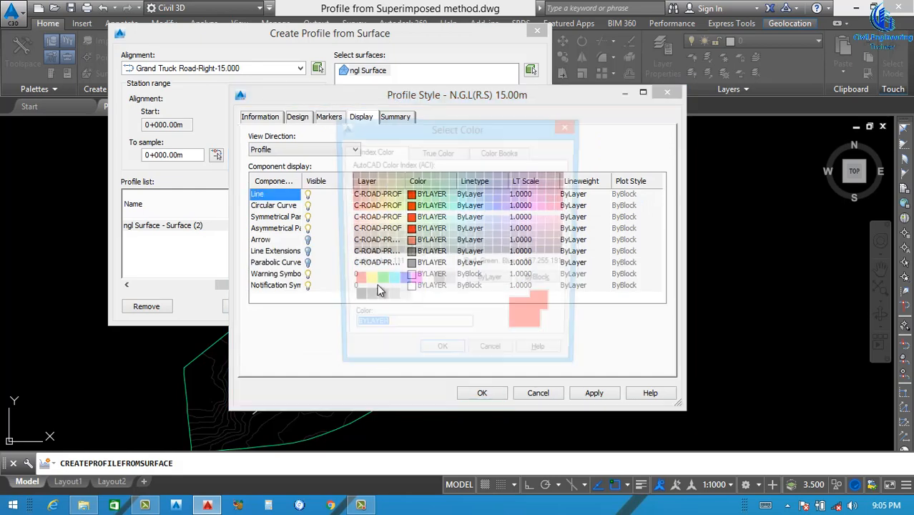
left_click(377, 283)
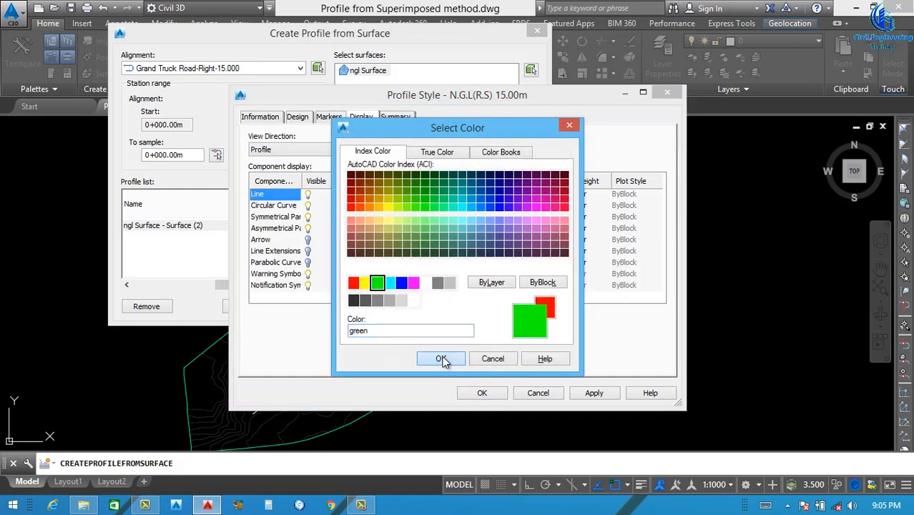
left_click(440, 358)
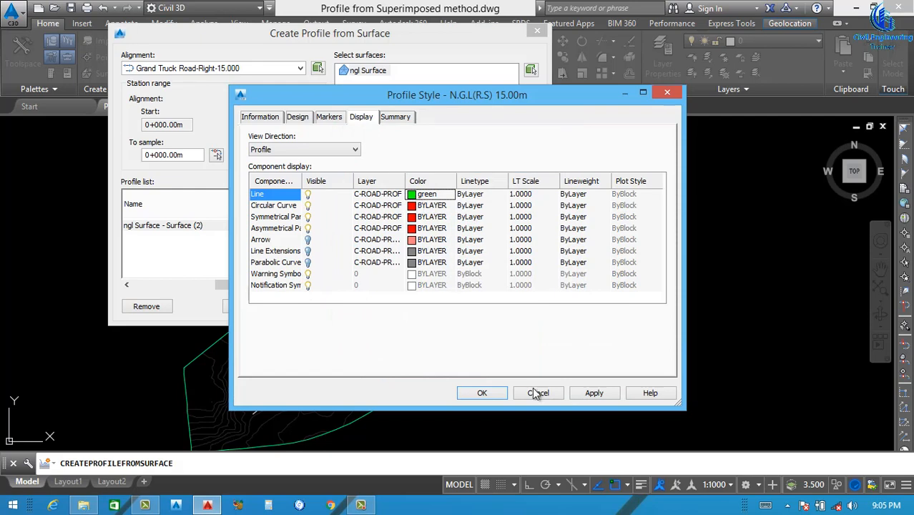
left_click(573, 393)
left_click(482, 393)
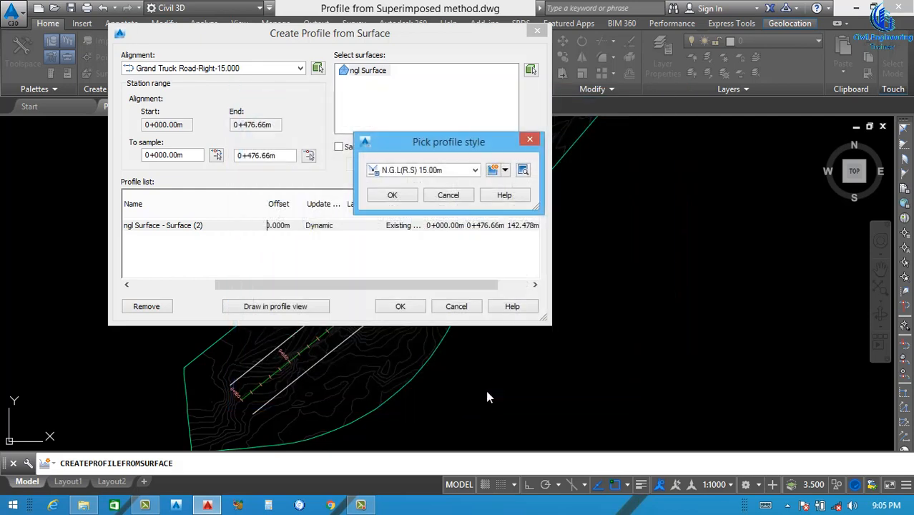
left_click(392, 195)
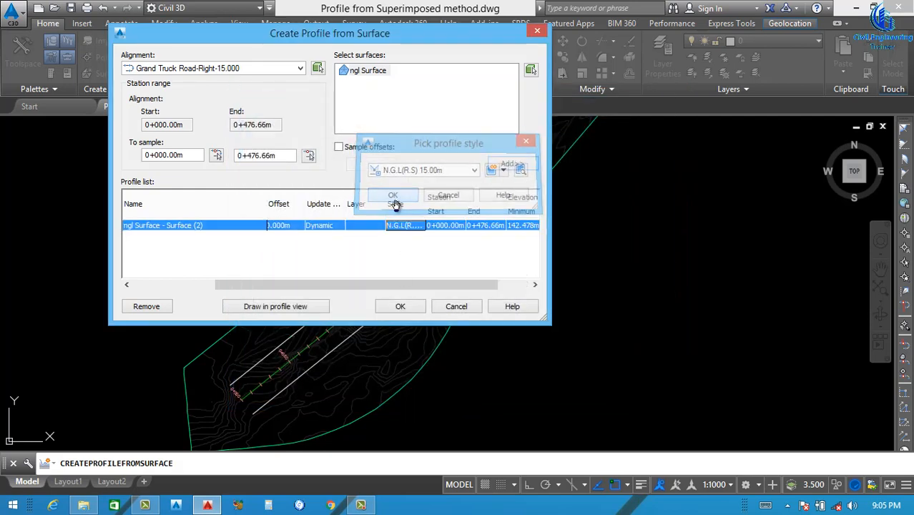
Draw the right offset profile in a new profile view with the default settings, placing it below and to the right of the centreline profile view
left_click(288, 306)
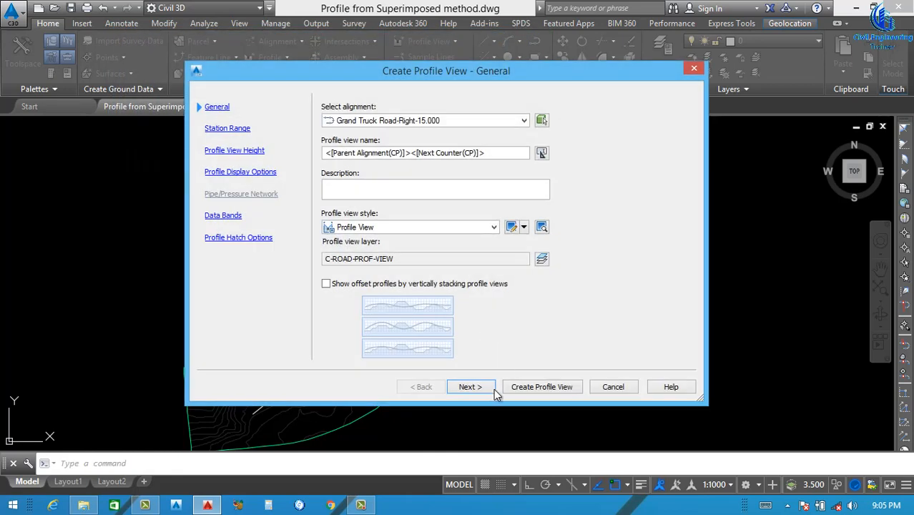
left_click(476, 389)
left_click(475, 388)
left_click(476, 389)
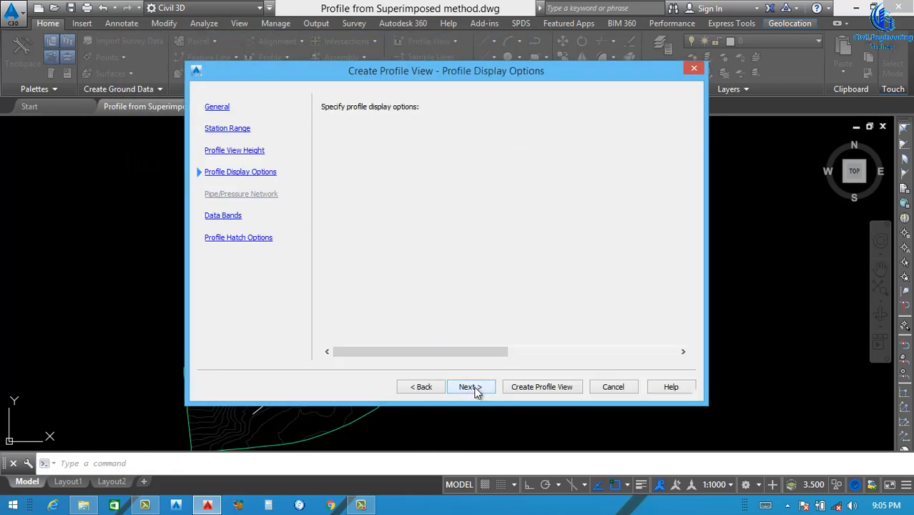
left_click(476, 388)
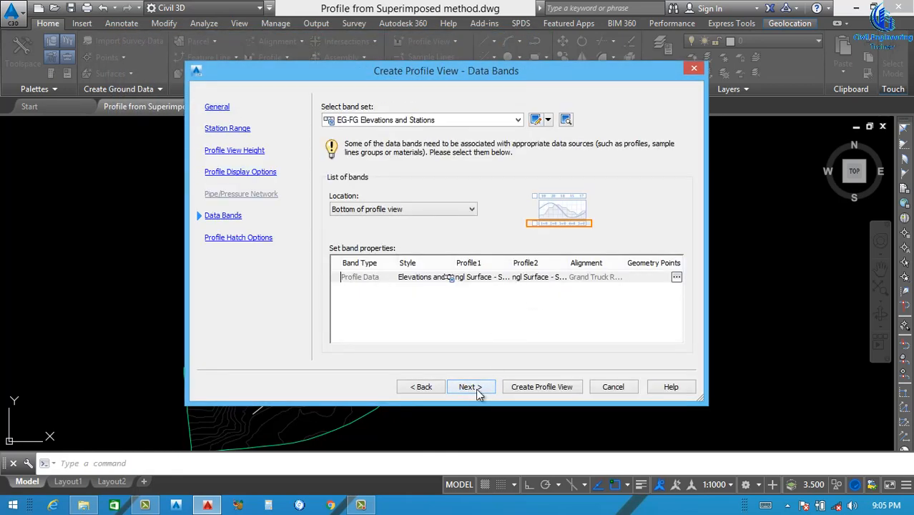
left_click(476, 389)
left_click(538, 388)
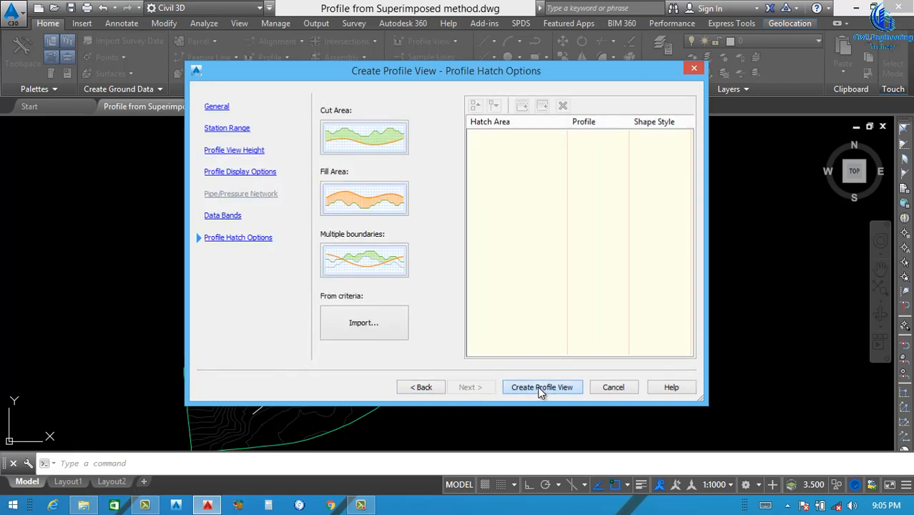
scroll(372, 331, "down", 6)
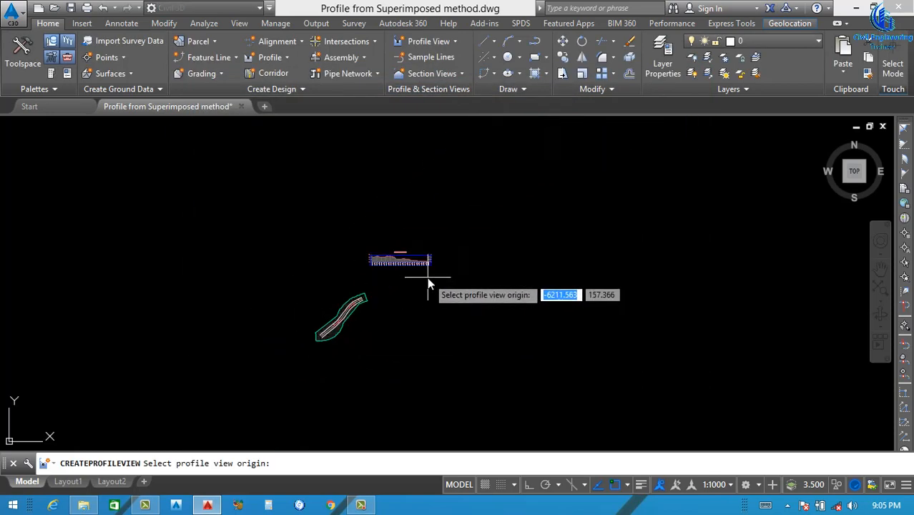
scroll(428, 277, "up", 8)
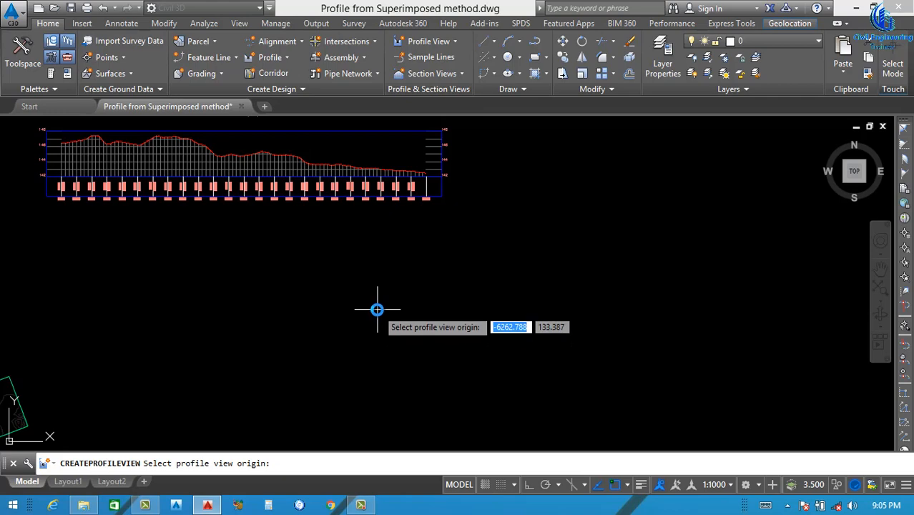
left_click(377, 310)
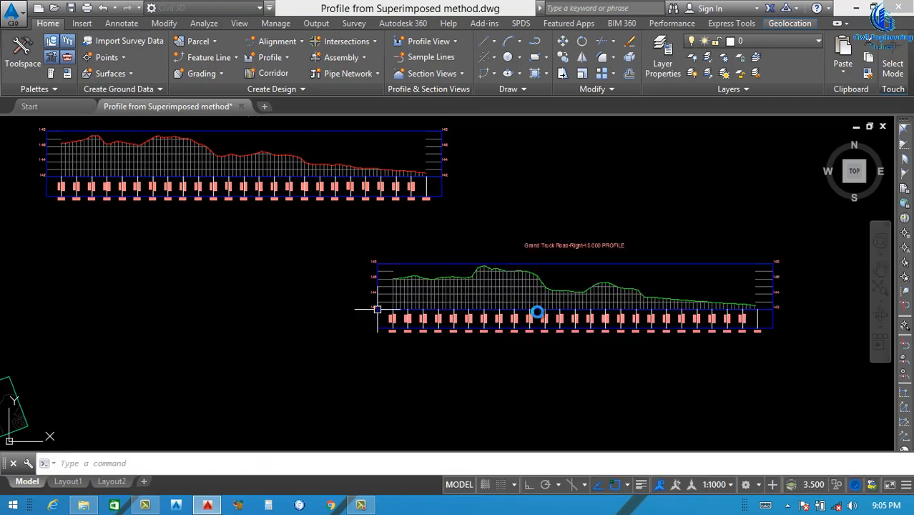
Move the right offset profile view slightly upward, closer to the level of the centreline profile view
scroll(599, 296, "down", 3)
scroll(516, 293, "down", 3)
scroll(266, 382, "up", 3)
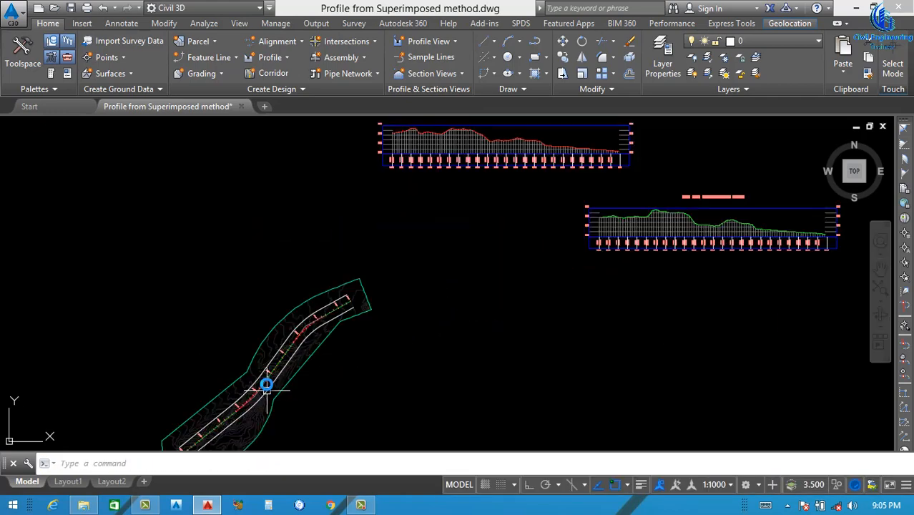
scroll(259, 387, "up", 2)
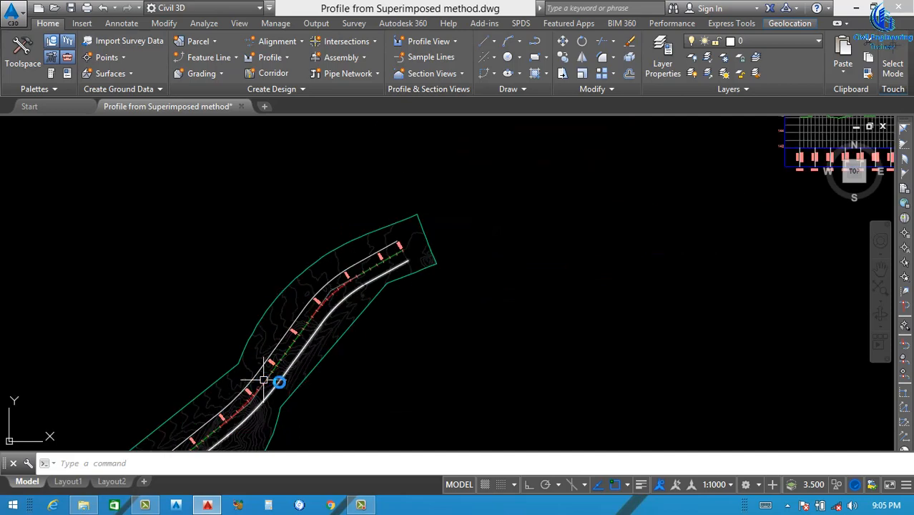
scroll(469, 290, "down", 3)
scroll(527, 272, "up", 2)
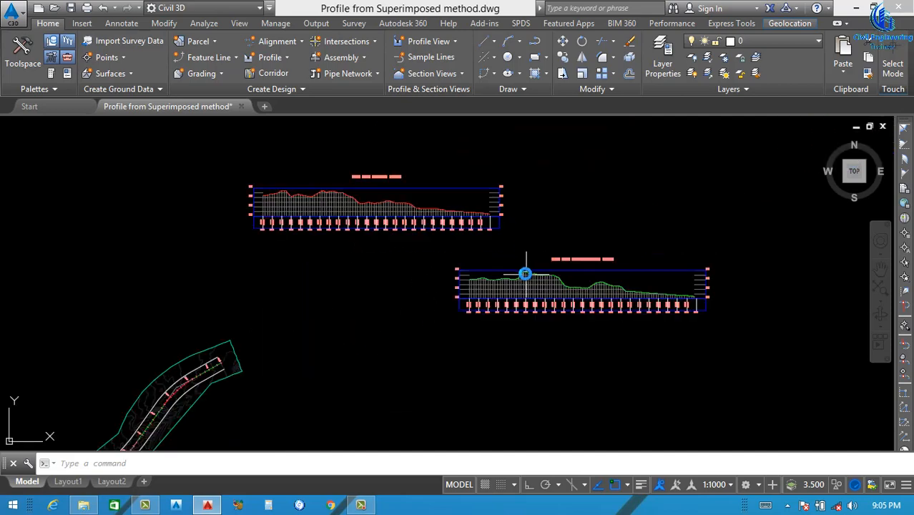
type("m")
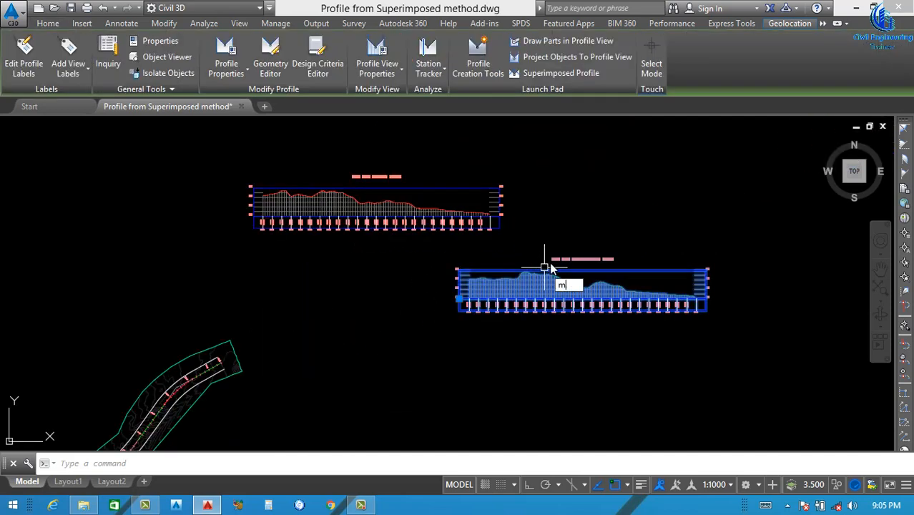
key("Return")
scroll(561, 254, "up", 2)
left_click(583, 222)
left_click(579, 203)
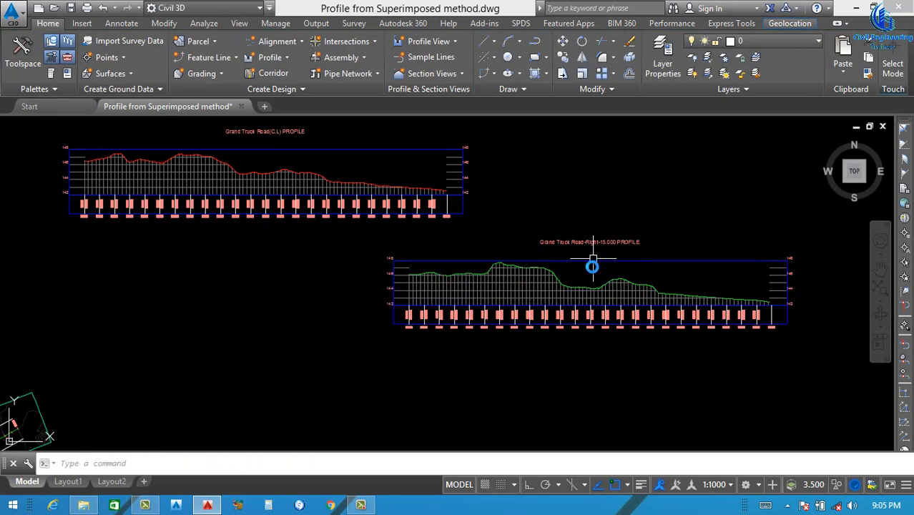
Create a surface profile from ngl Surface along the Grand Truck Road-Left-15.000 alignment and add it to the profile list
scroll(558, 282, "down", 2)
scroll(464, 296, "up", 2)
scroll(545, 292, "down", 2)
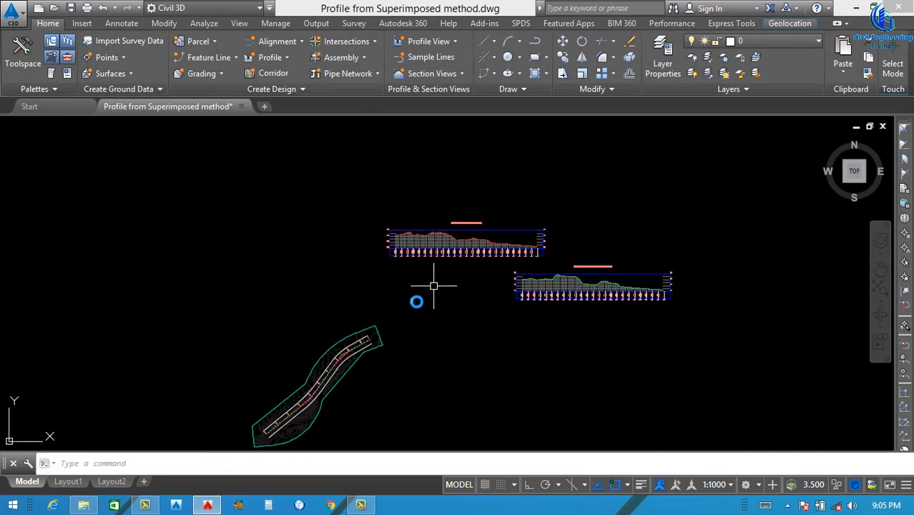
scroll(271, 399, "up", 3)
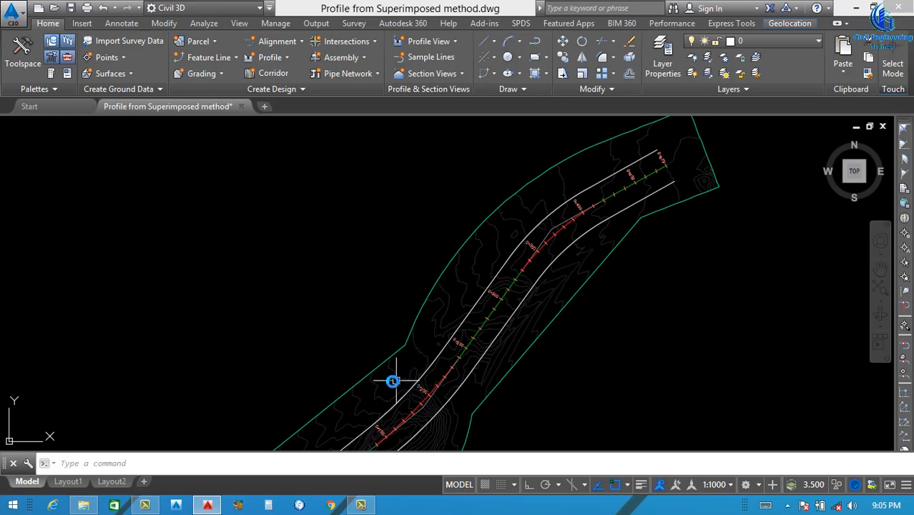
scroll(393, 381, "down", 3)
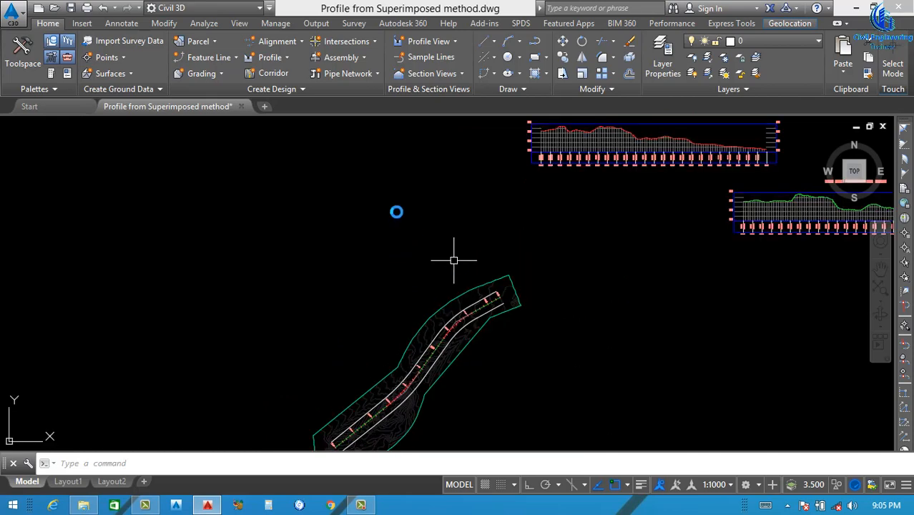
left_click(279, 61)
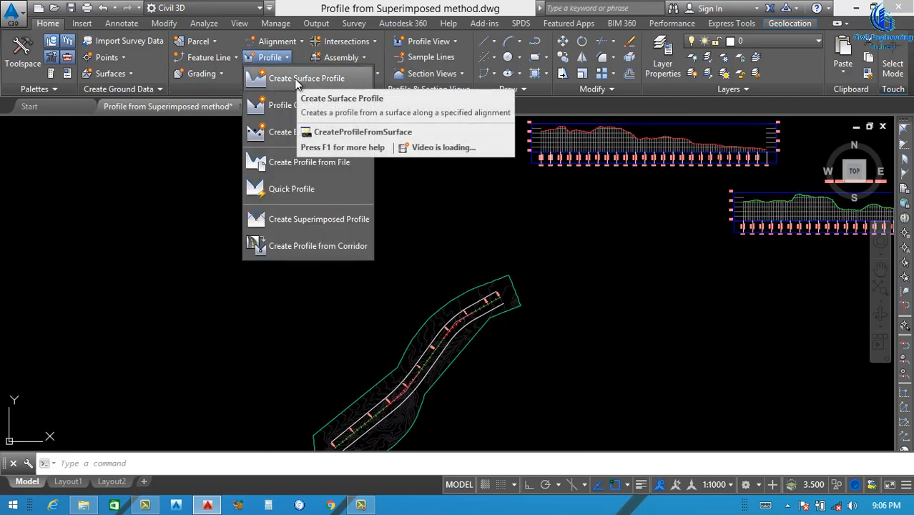
left_click(307, 79)
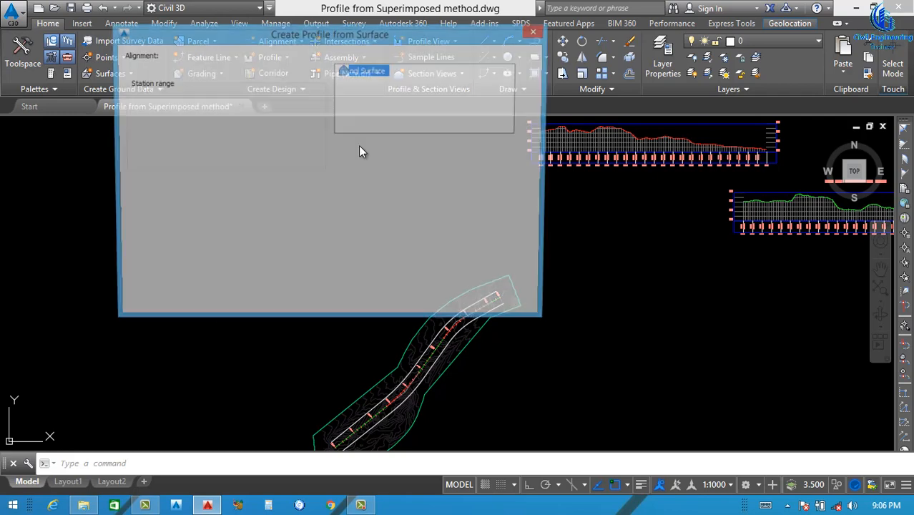
left_click(264, 69)
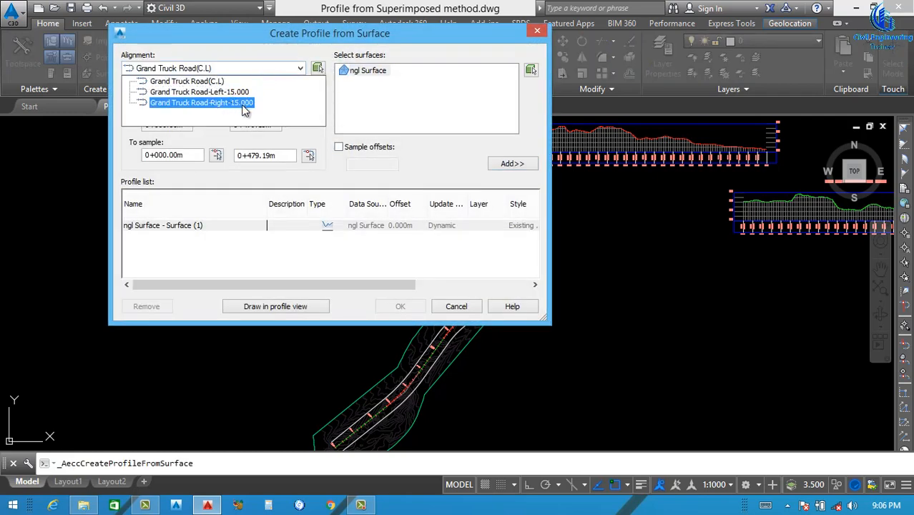
left_click(231, 93)
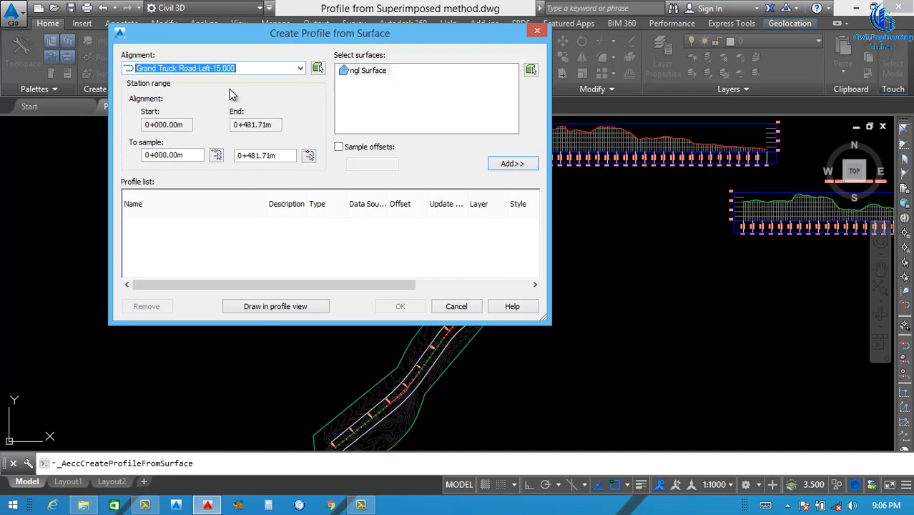
left_click(510, 163)
Copy the Existing Ground Profile style for the left offset profile and name the copy N.G.L(L.S) 15.00m
left_click_drag(308, 285, 413, 269)
left_click(394, 225)
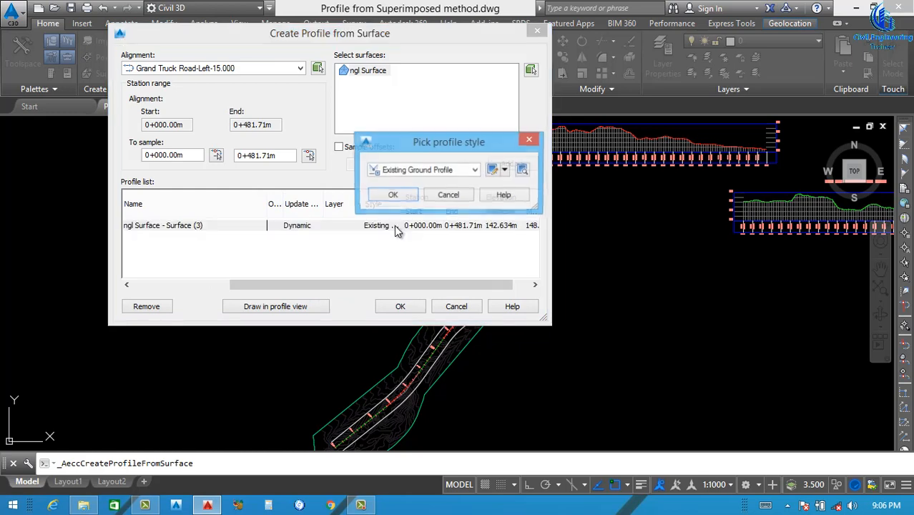
left_click(505, 172)
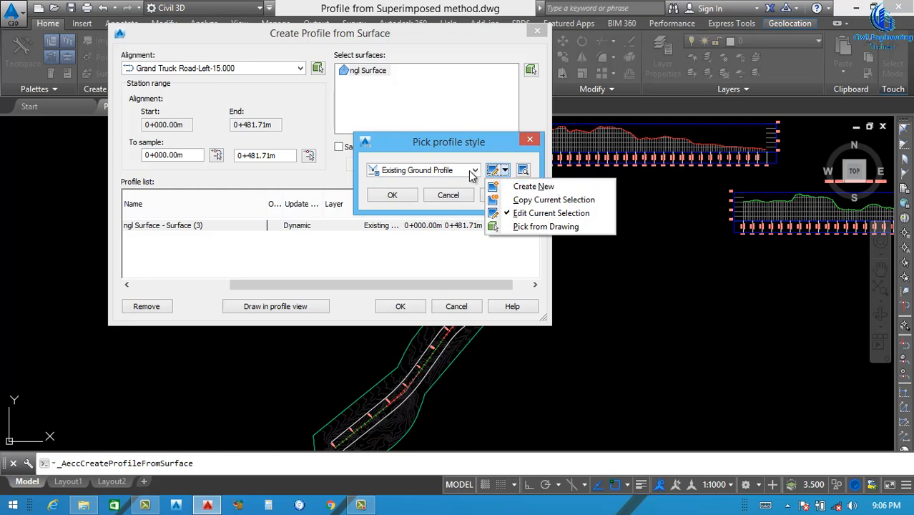
left_click(533, 201)
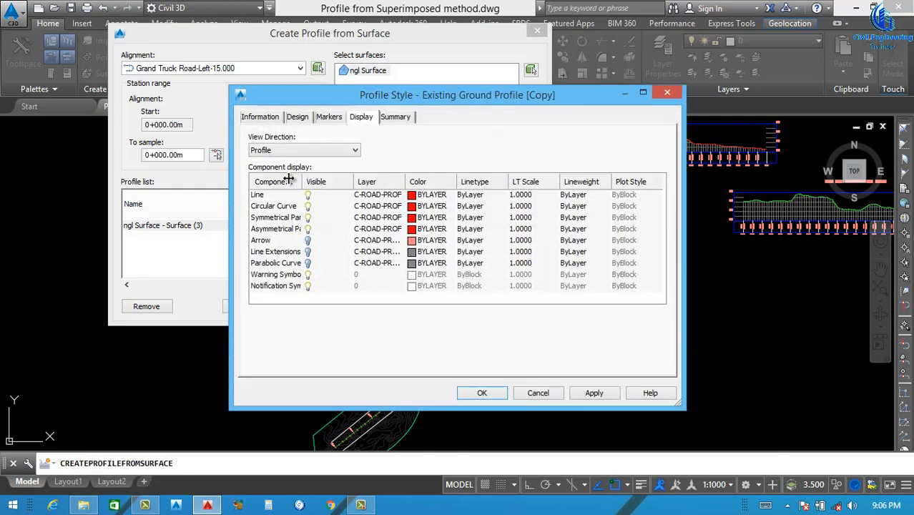
left_click(261, 117)
left_click_drag(315, 156, 226, 168)
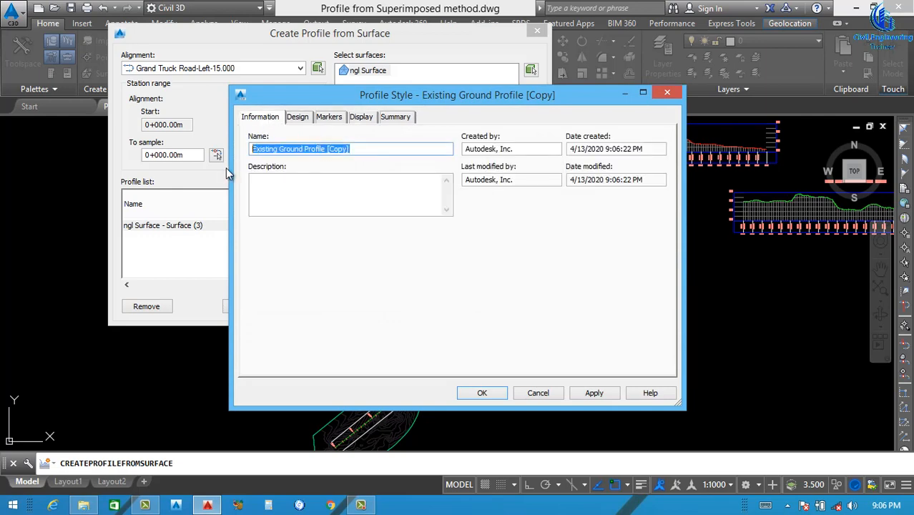
type("N.G.L(R.S) 15.00m")
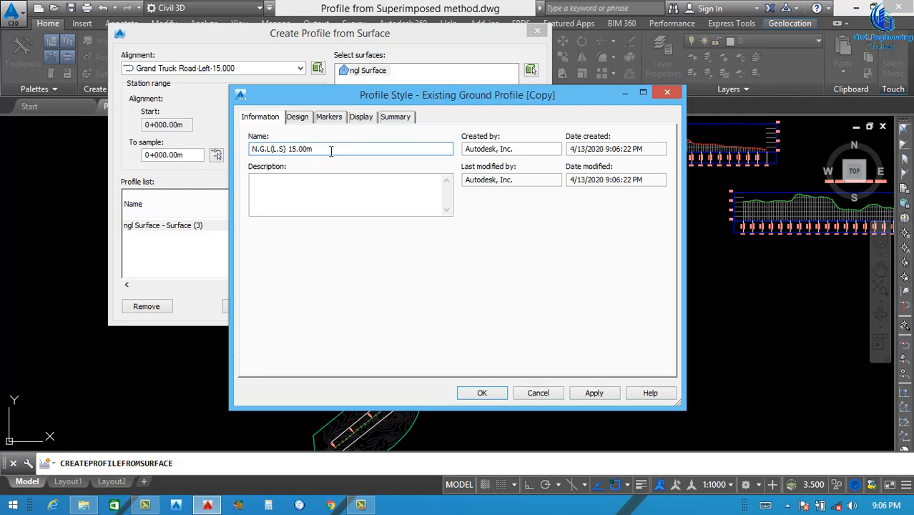
Set the Line component colour of the N.G.L(L.S) 15.00m style to magenta and assign the style to the left offset profile
left_click(307, 119)
left_click(329, 117)
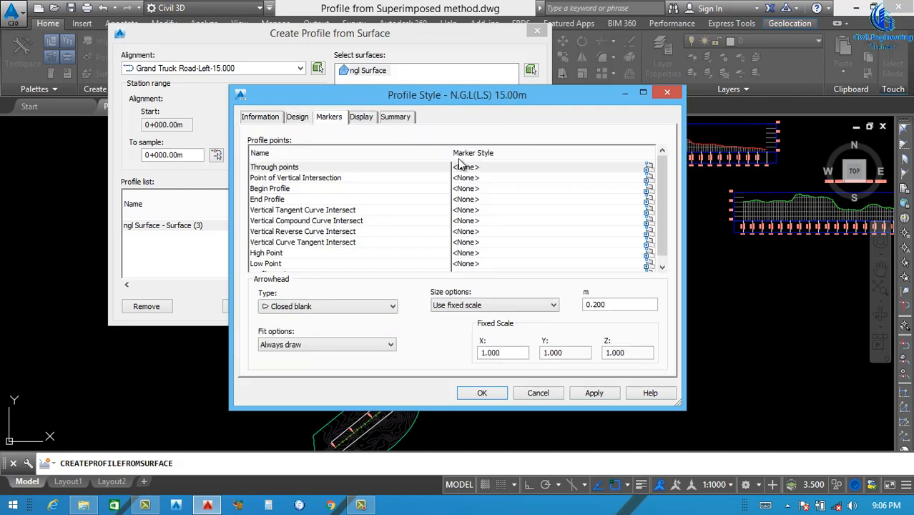
left_click(363, 118)
left_click(413, 195)
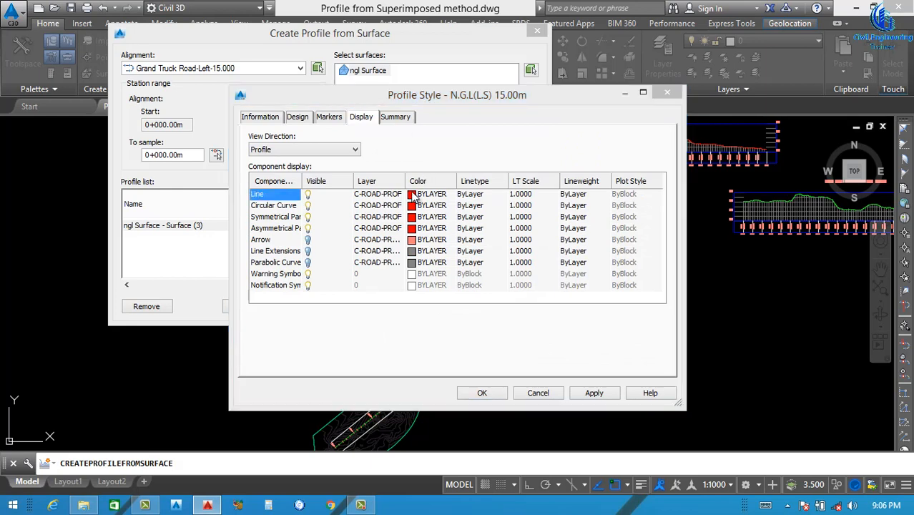
left_click(414, 283)
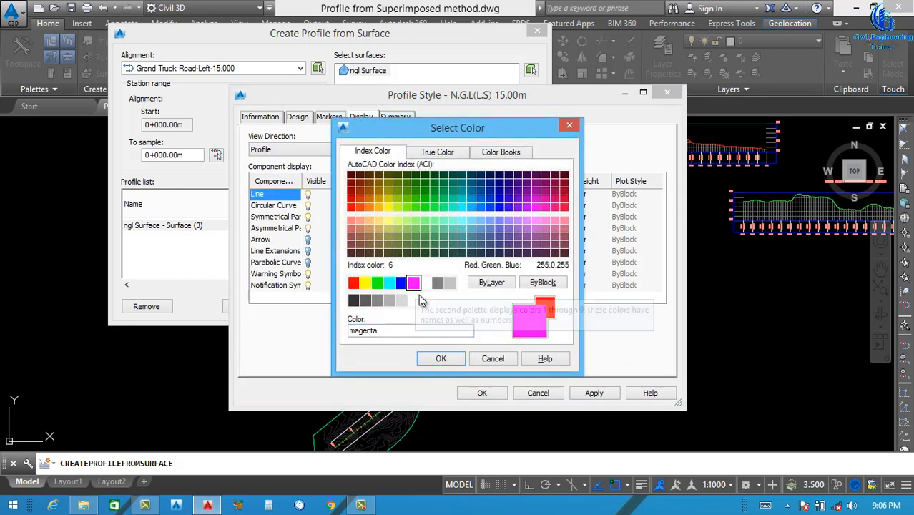
left_click(440, 358)
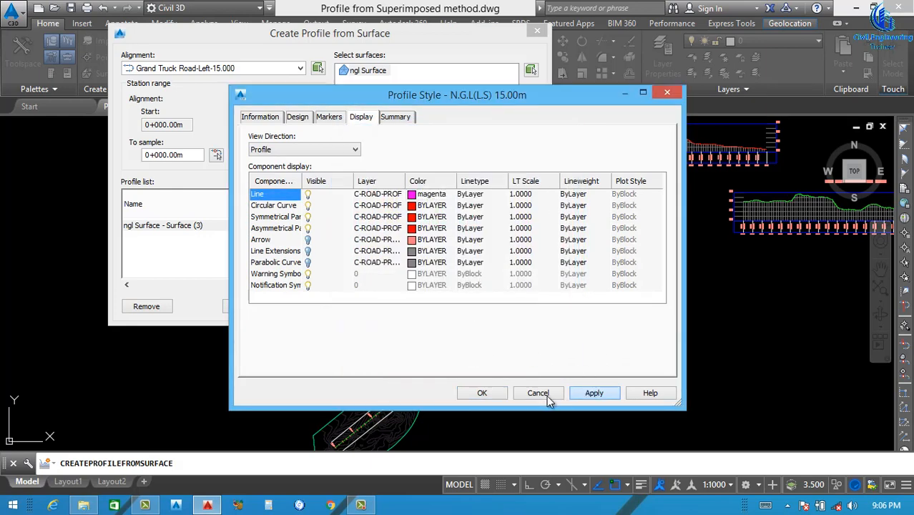
left_click(484, 394)
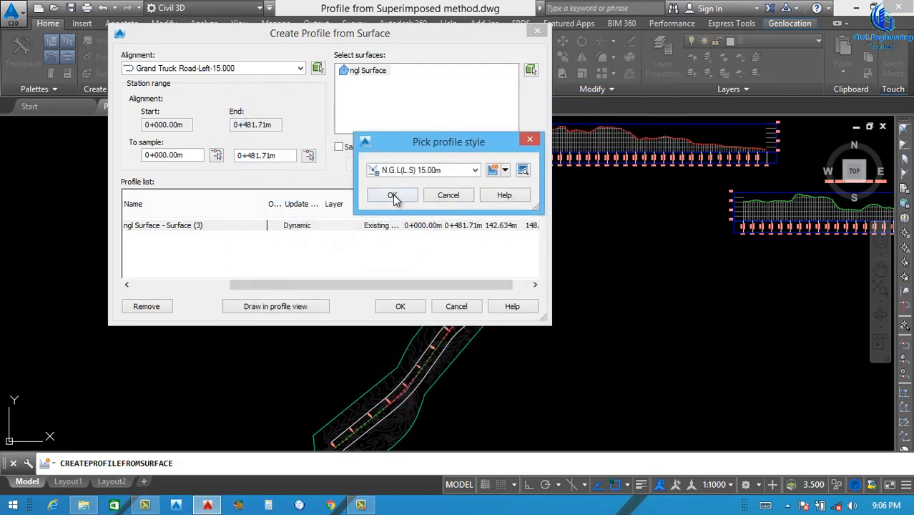
left_click(392, 196)
Draw the left offset profile in a new profile view with the default settings, placing it just above the road plan, below the centreline profile view
left_click(276, 308)
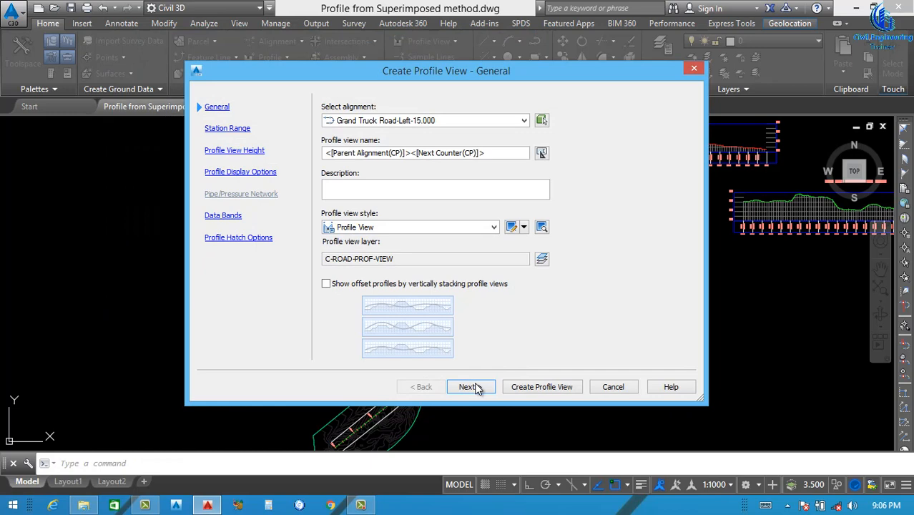
left_click(477, 388)
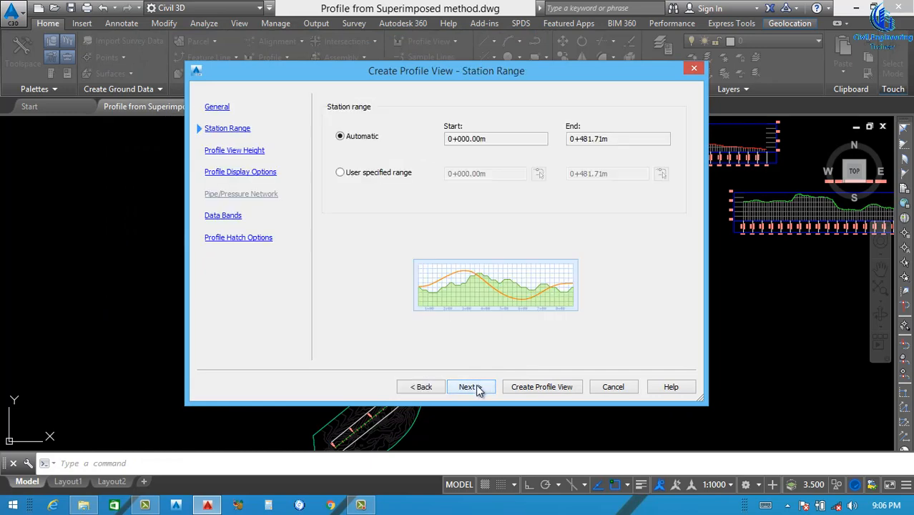
left_click(472, 387)
left_click(472, 388)
left_click(472, 388)
left_click(472, 387)
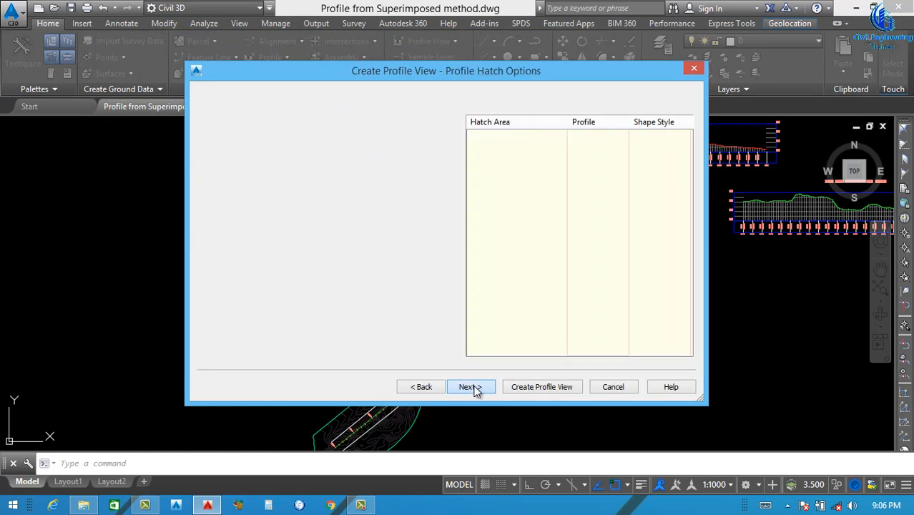
left_click(541, 387)
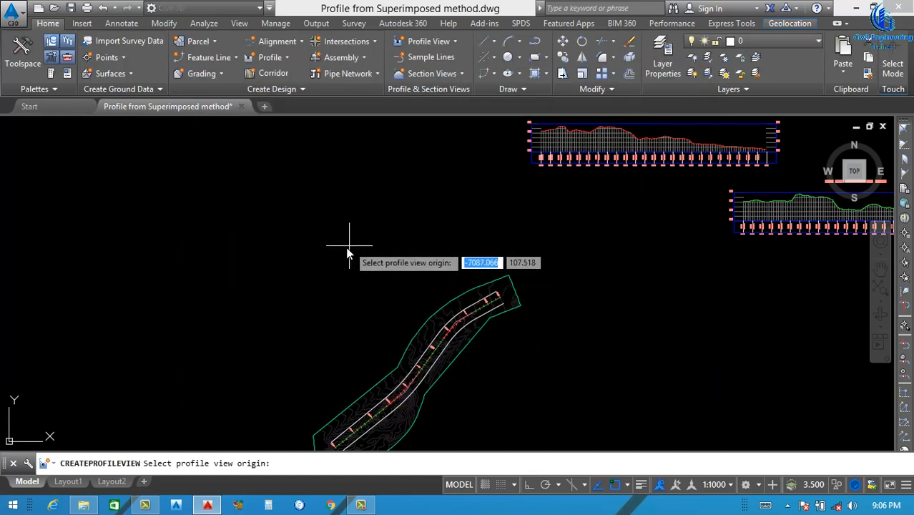
left_click(349, 259)
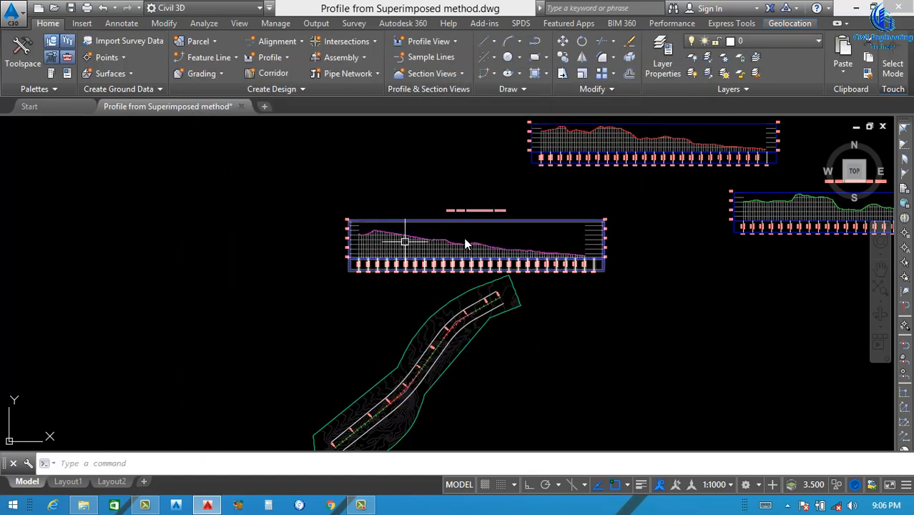
Move the left offset profile view slightly up and to the right, roughly level with the right offset profile view
left_click(540, 216)
left_click(679, 188)
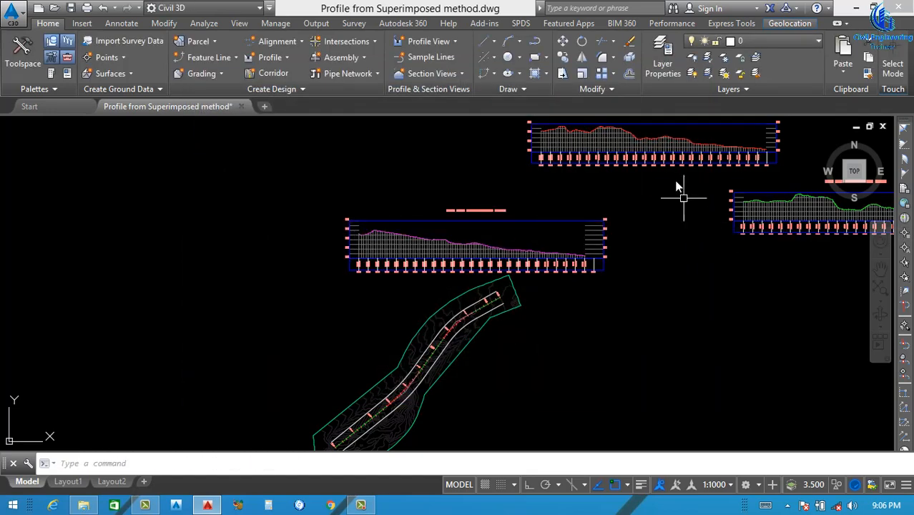
left_click(565, 227)
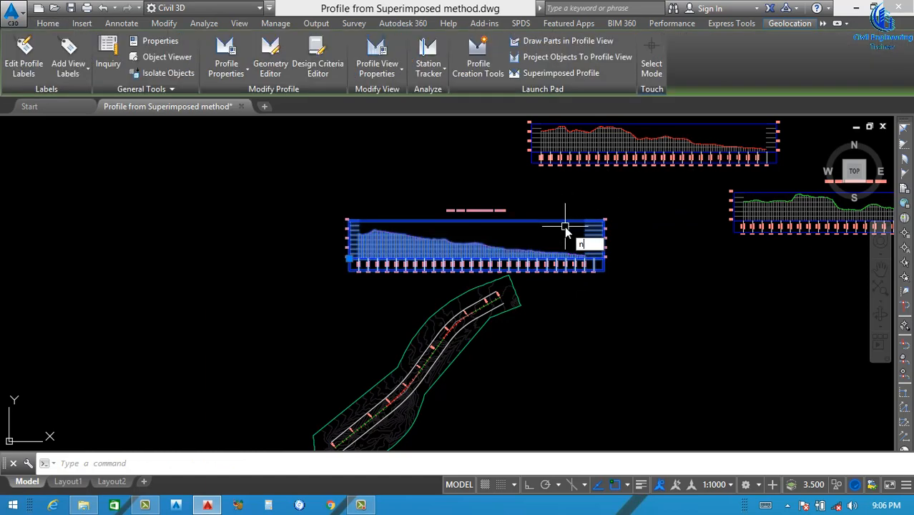
key("Escape")
key("Escape")
left_click(571, 226)
left_click(559, 213)
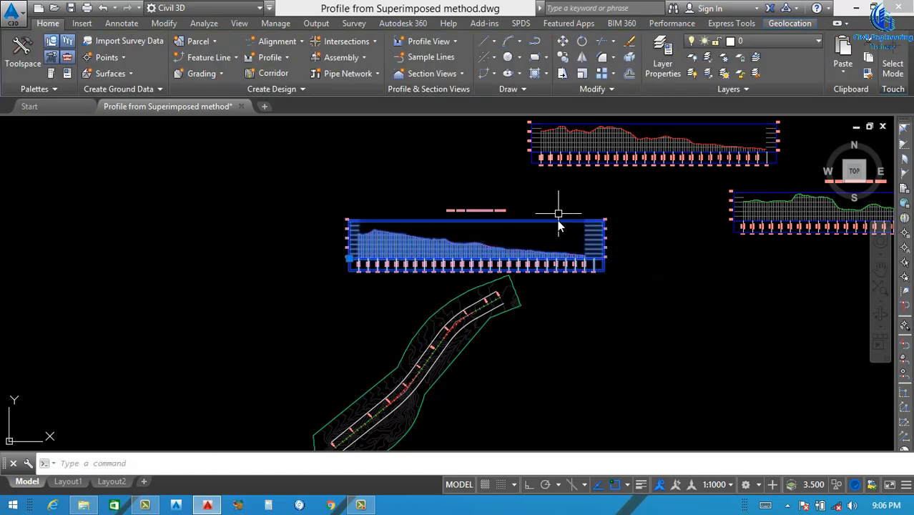
type("m")
key("Return")
left_click(648, 312)
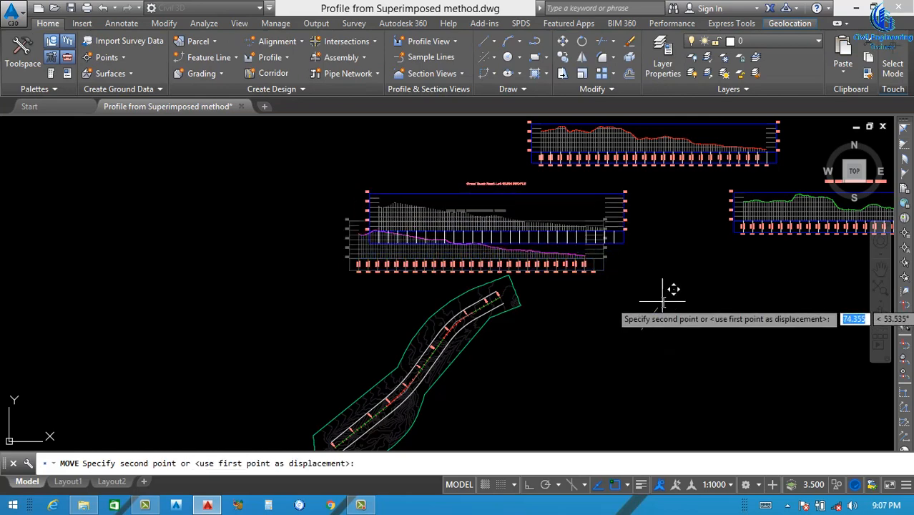
left_click(662, 301)
Start a superimposed profile with the green ground profile in the right 15 m offset view as the source
scroll(645, 244, "down", 3)
scroll(645, 244, "up", 6)
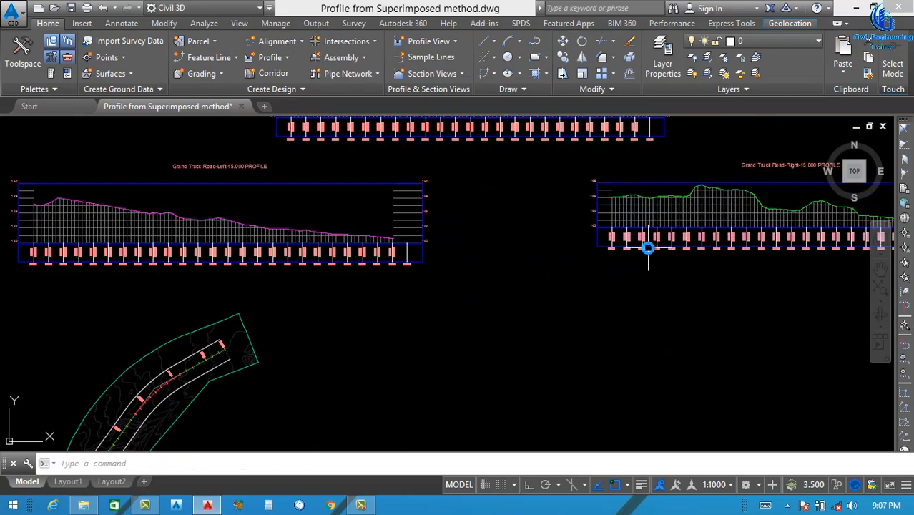
scroll(652, 269, "down", 5)
scroll(685, 243, "up", 4)
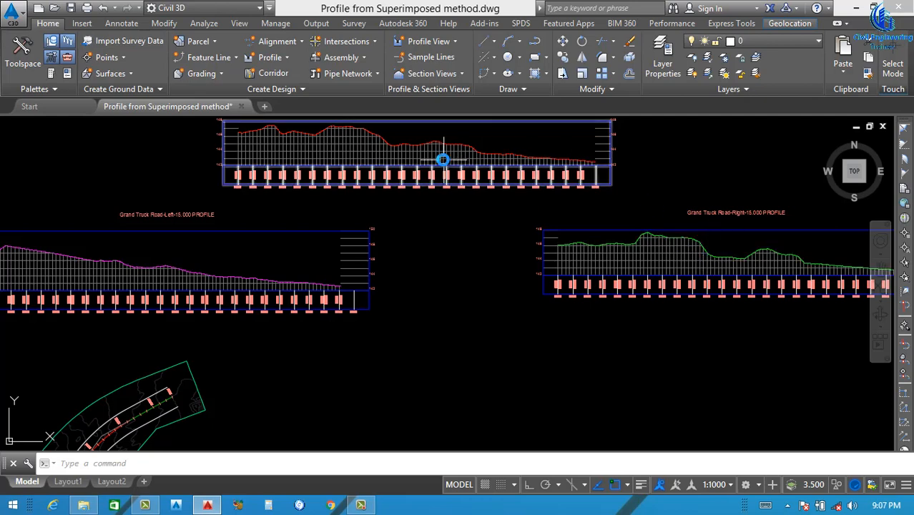
scroll(503, 216, "down", 3)
scroll(417, 222, "up", 2)
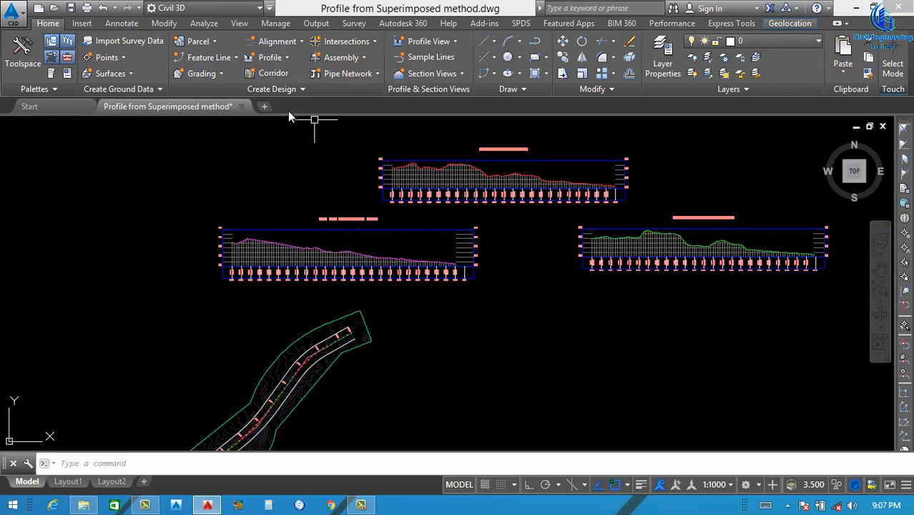
left_click(281, 58)
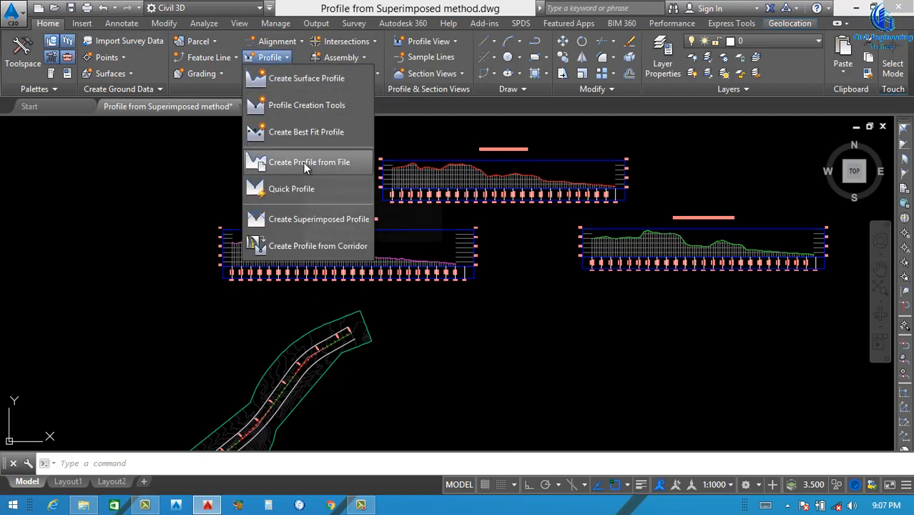
left_click(310, 218)
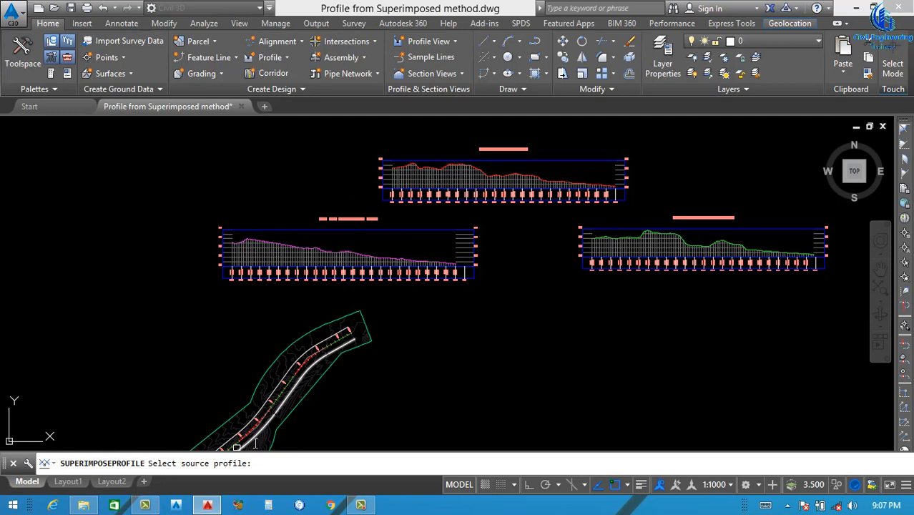
scroll(608, 227, "up", 5)
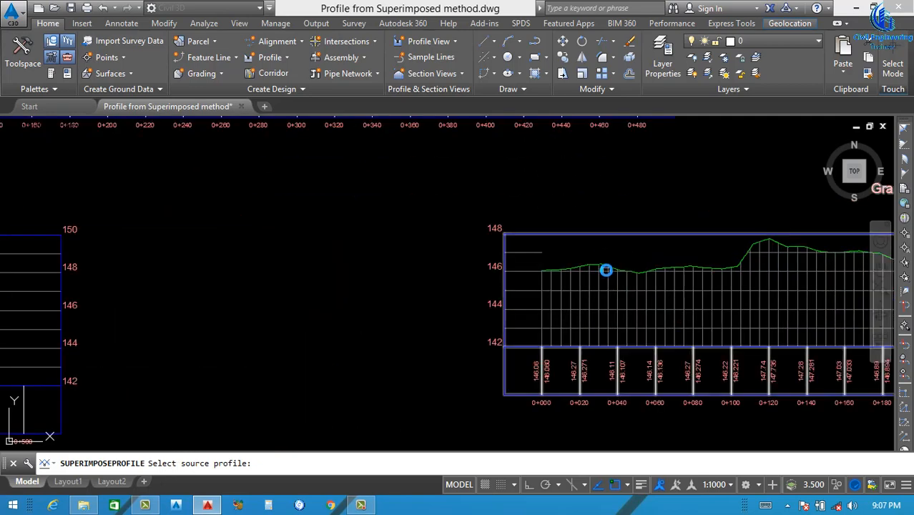
scroll(606, 271, "down", 4)
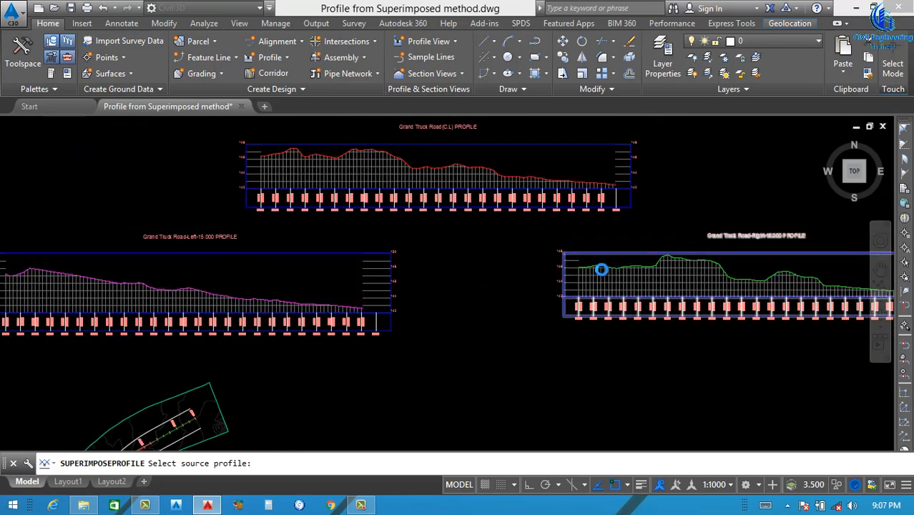
scroll(603, 267, "up", 6)
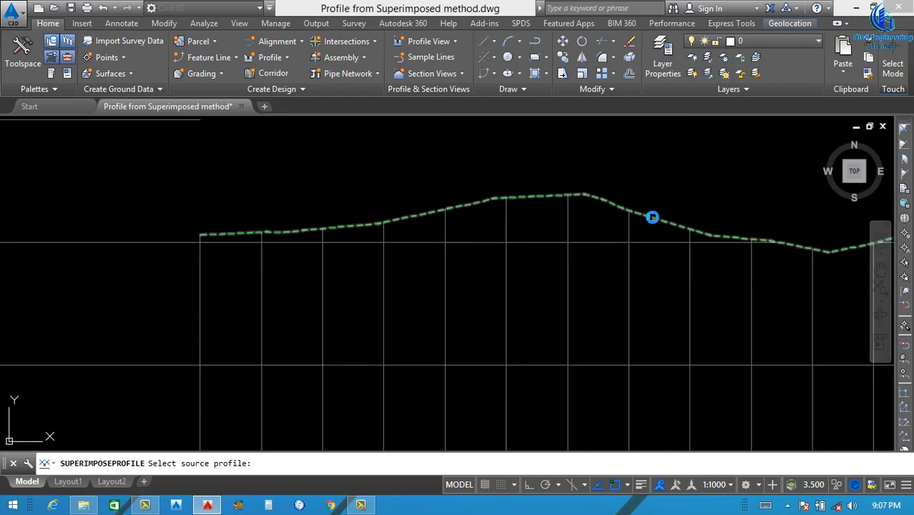
left_click(652, 217)
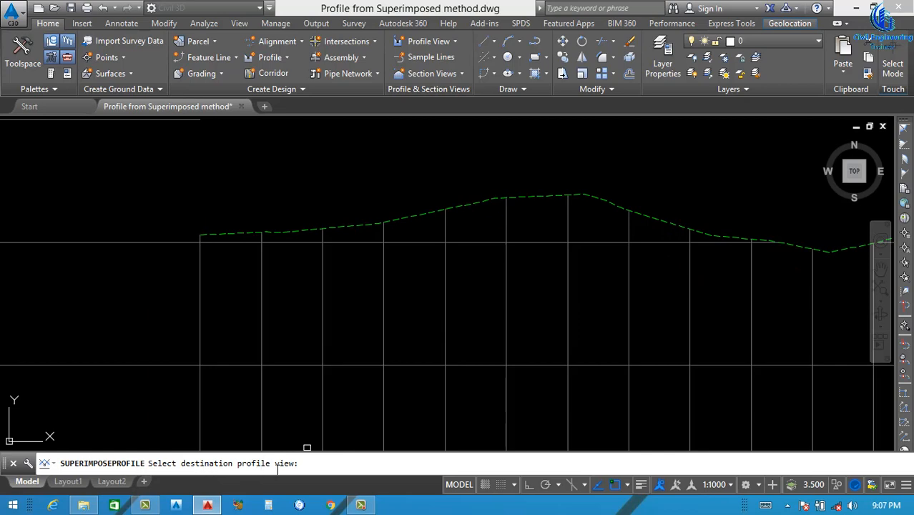
Superimpose the right offset profile onto the Grand Truck Road centreline profile view, enabling start and end limits of 0+000.00m and 0+476.66m
scroll(580, 326, "down", 5)
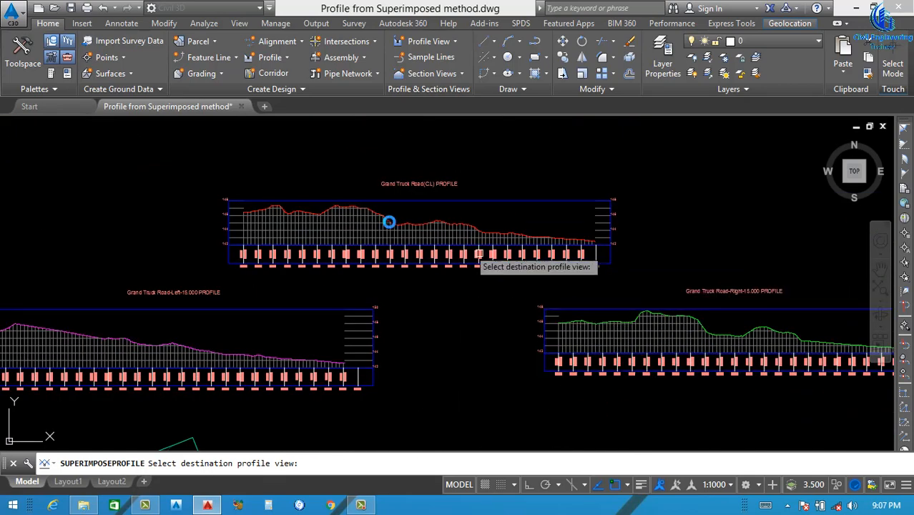
scroll(261, 211, "up", 5)
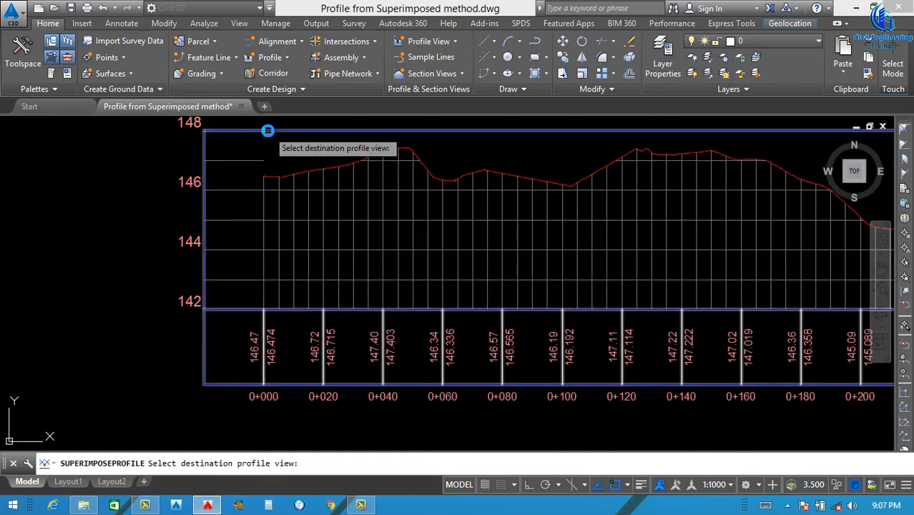
left_click(267, 130)
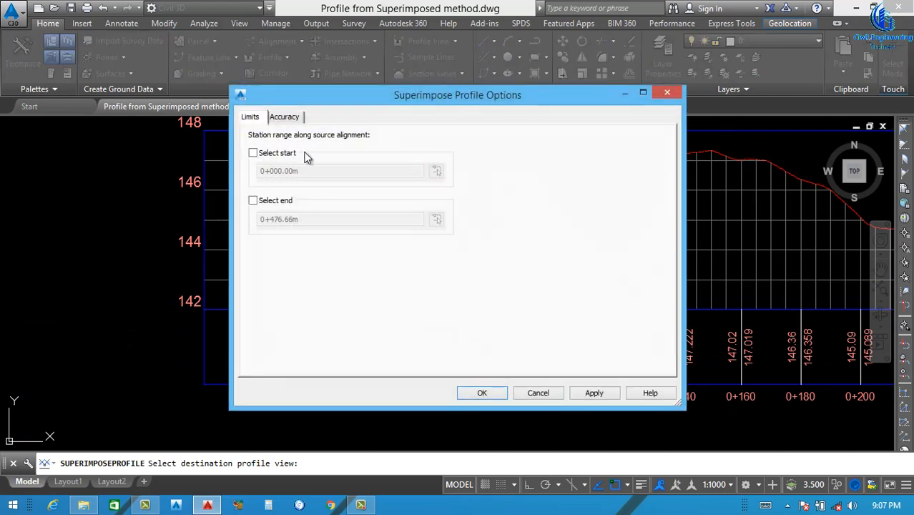
left_click_drag(387, 103, 344, 86)
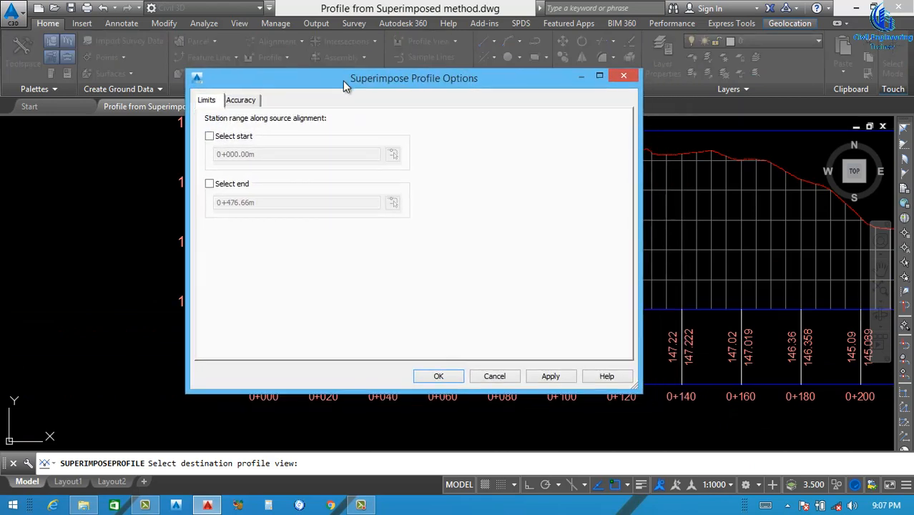
left_click(210, 137)
left_click(209, 184)
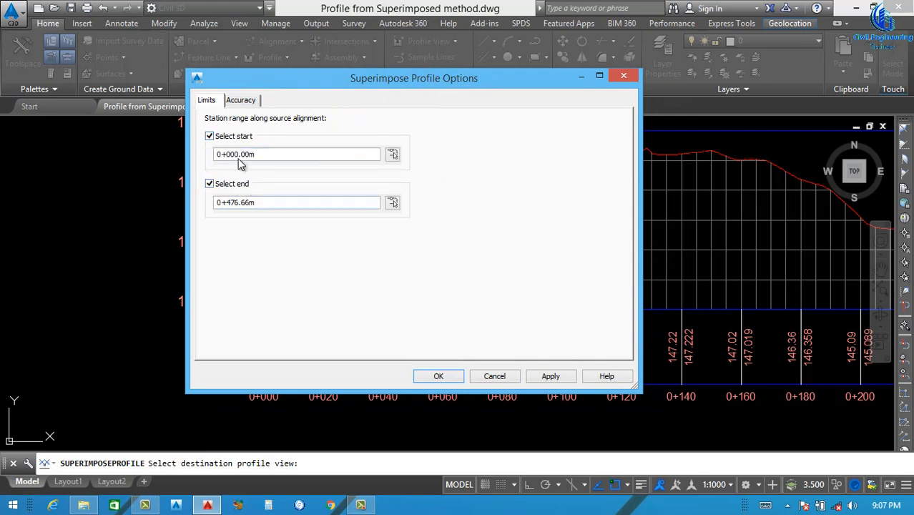
left_click(551, 375)
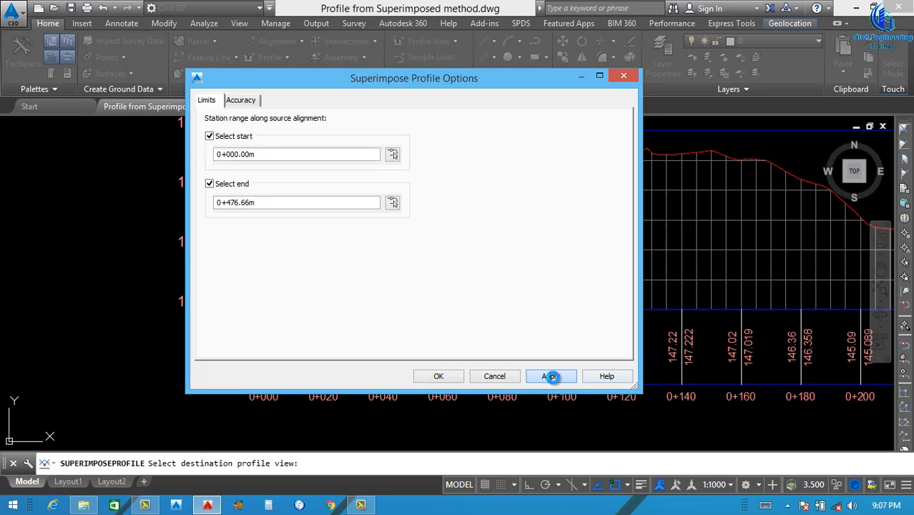
left_click(436, 375)
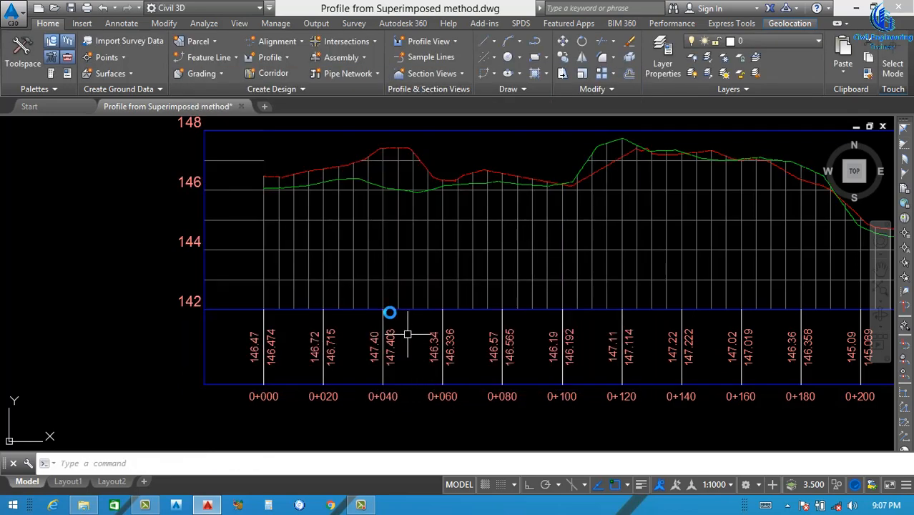
Start another superimposed profile with the magenta ground profile in the left 15 m offset view as the source
scroll(367, 281, "down", 6)
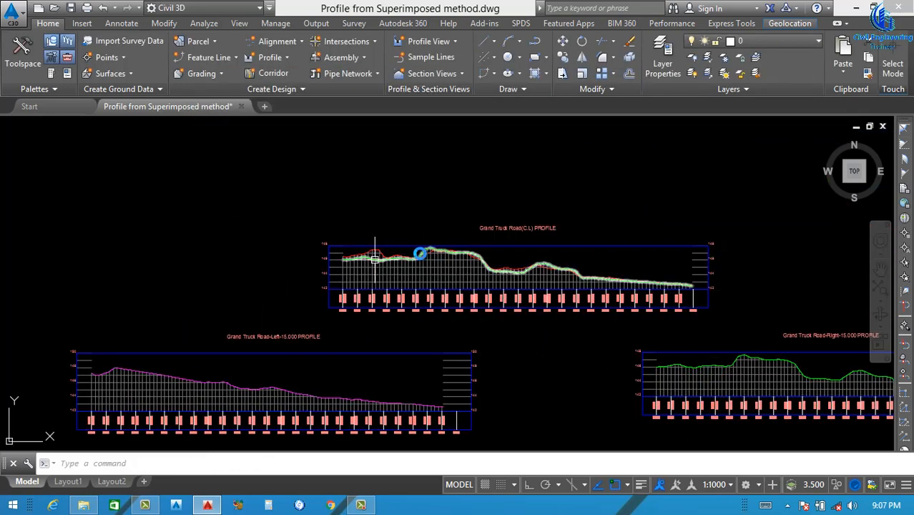
scroll(360, 272, "down", 4)
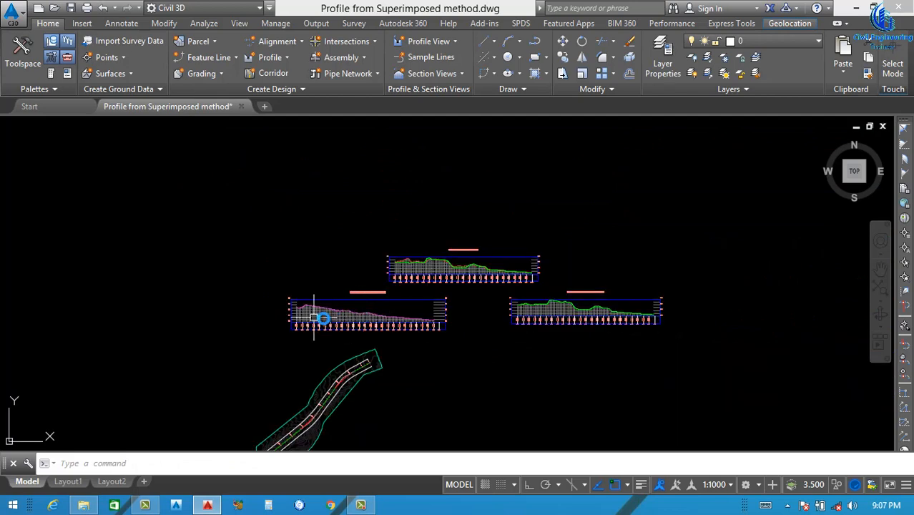
scroll(316, 312, "up", 4)
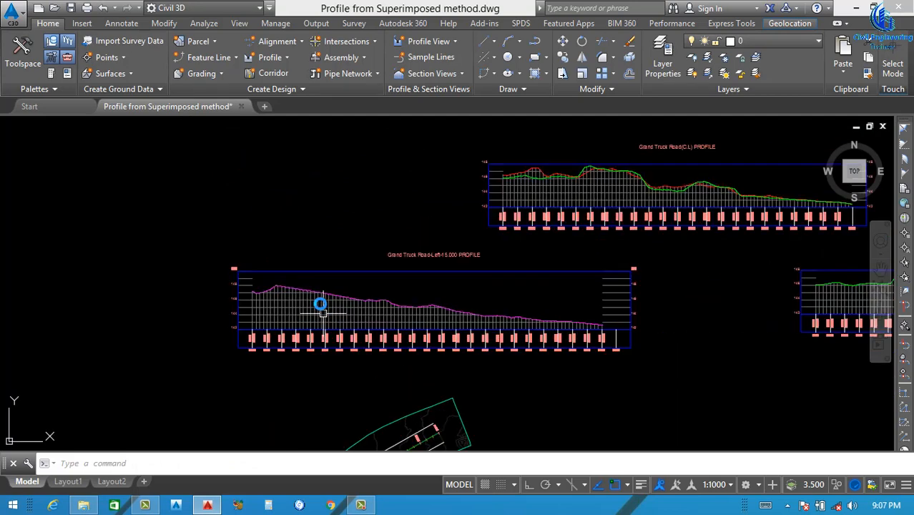
left_click(282, 57)
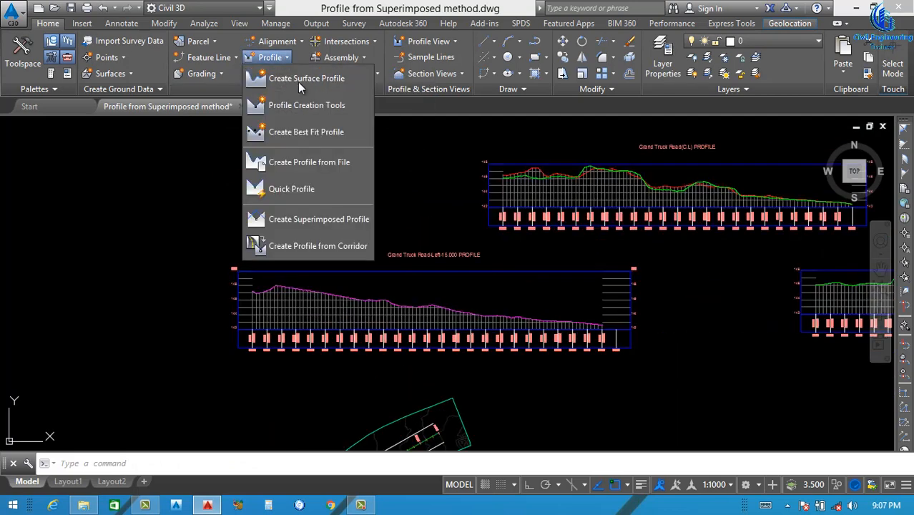
left_click(304, 218)
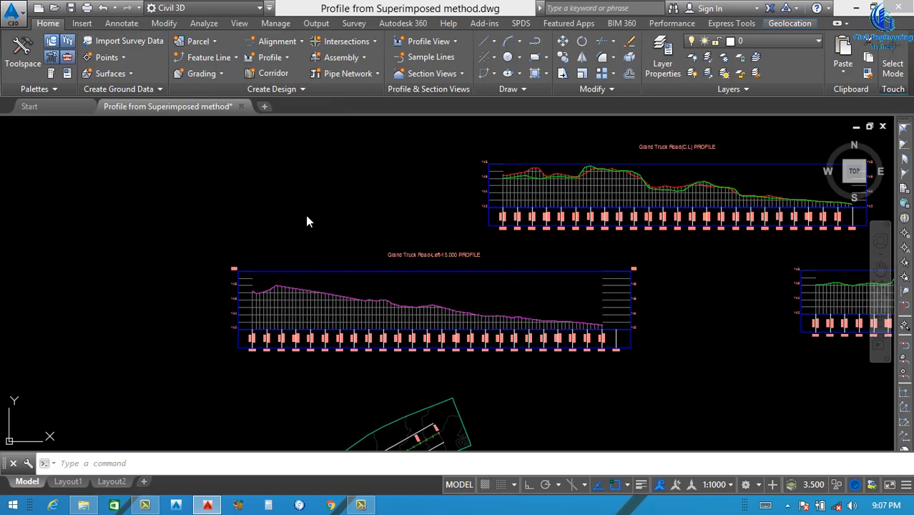
left_click(301, 301)
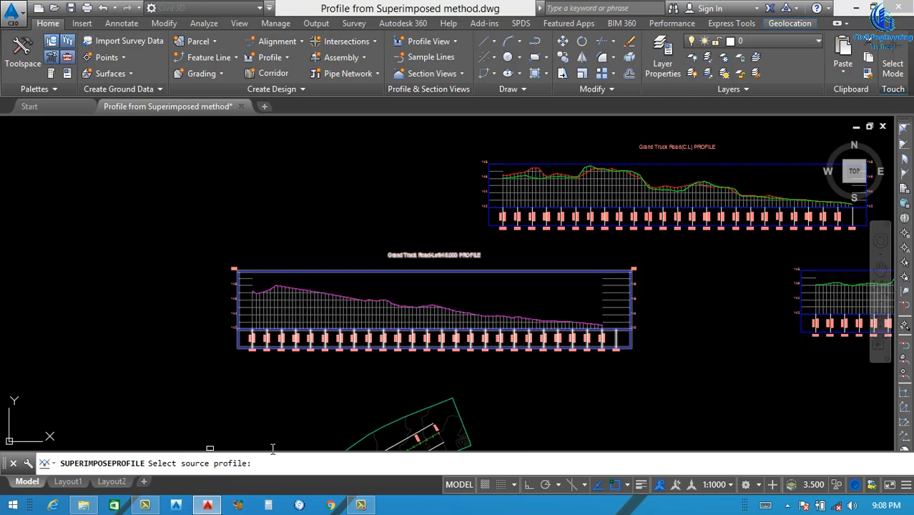
scroll(311, 289, "up", 6)
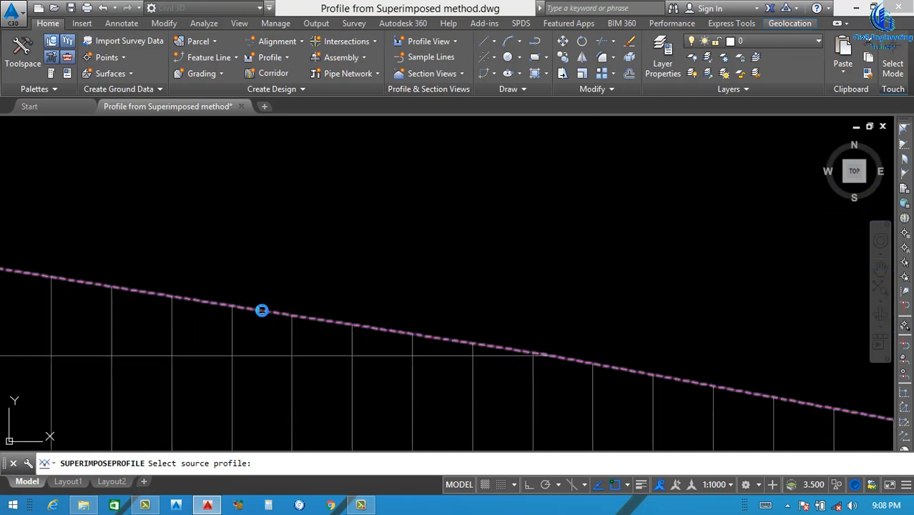
left_click(262, 311)
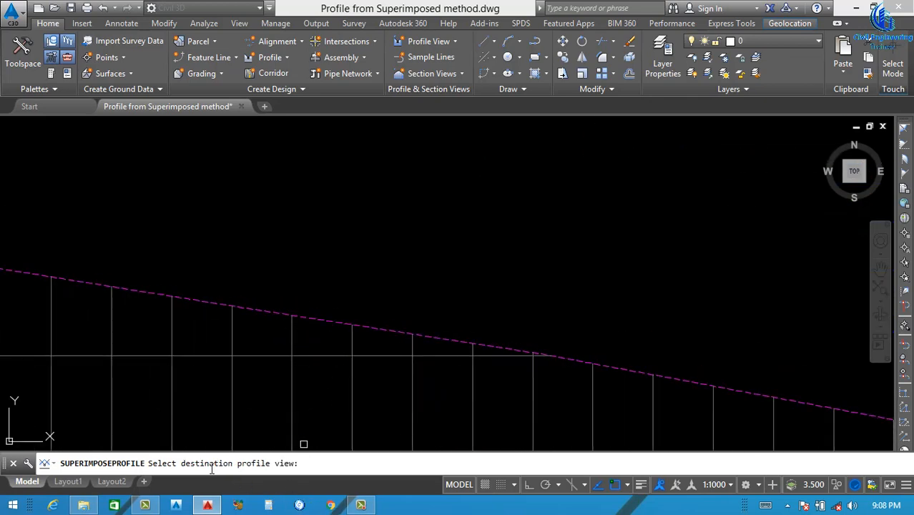
Superimpose the left offset profile onto the Grand Truck Road centreline profile view, enabling start and end limits of 0+000.00m and 0+481.71m
scroll(418, 387, "down", 5)
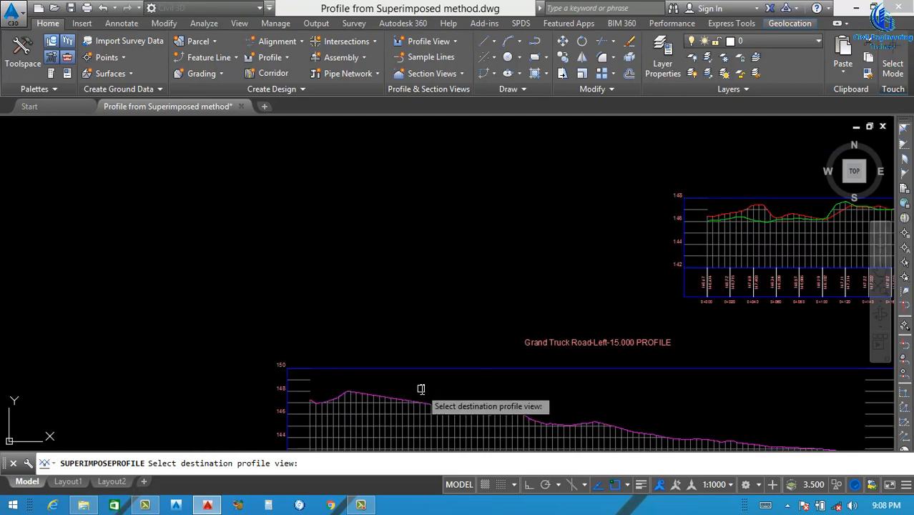
scroll(577, 321, "up", 3)
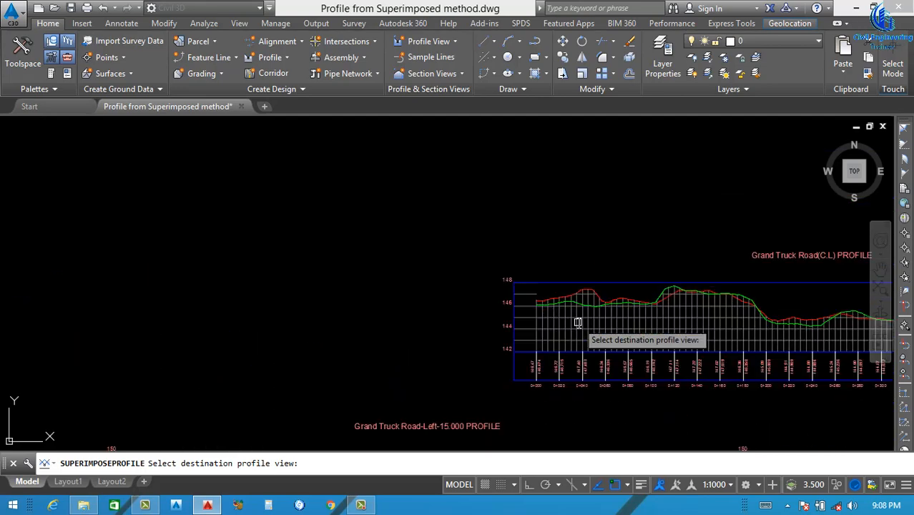
left_click(547, 282)
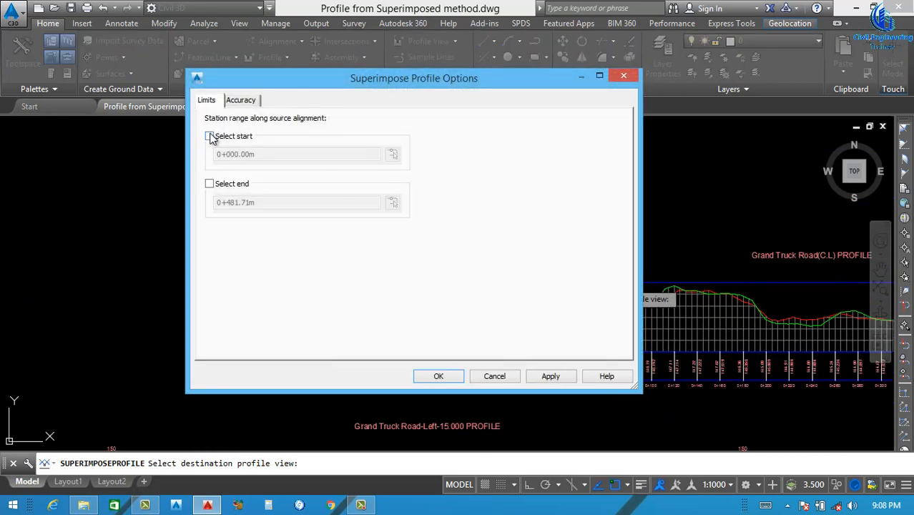
left_click(209, 136)
left_click(212, 183)
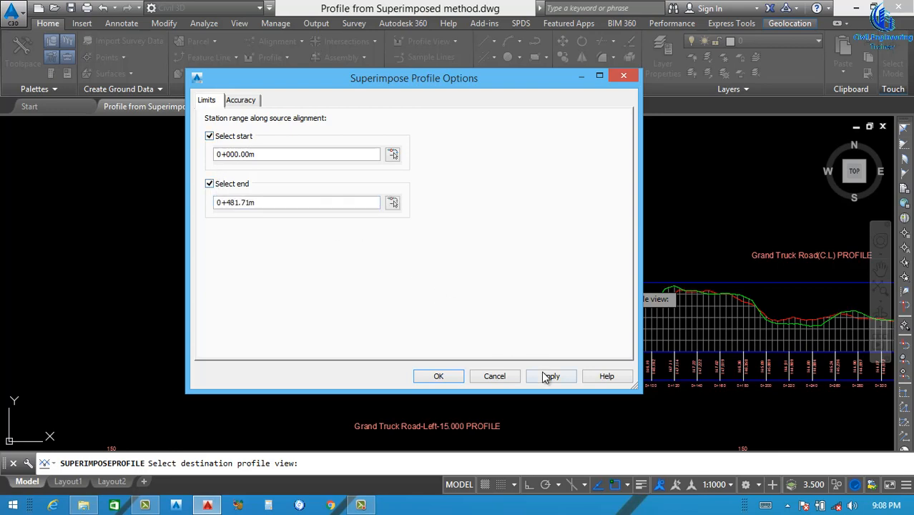
left_click(439, 376)
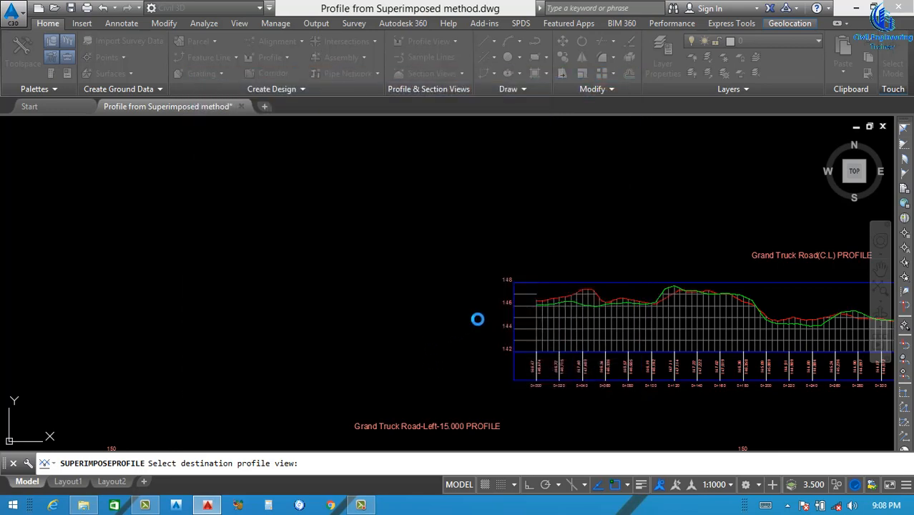
Examine the centreline, left offset and right offset profile lines together in the centreline profile view
scroll(387, 278, "down", 4)
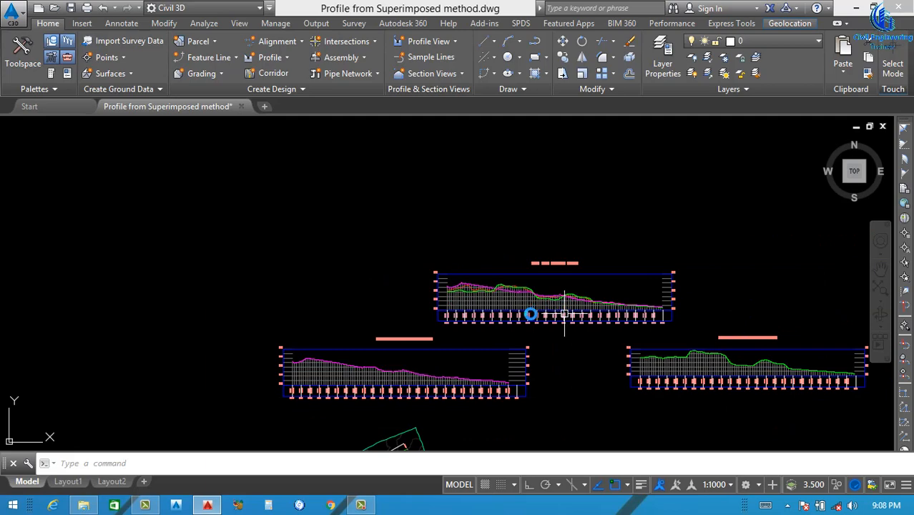
scroll(453, 286, "up", 6)
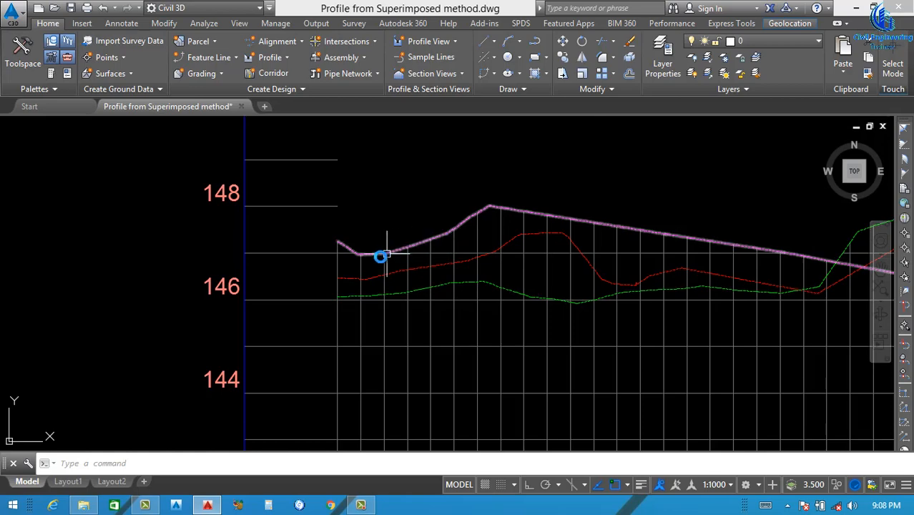
scroll(386, 254, "down", 6)
scroll(384, 273, "up", 5)
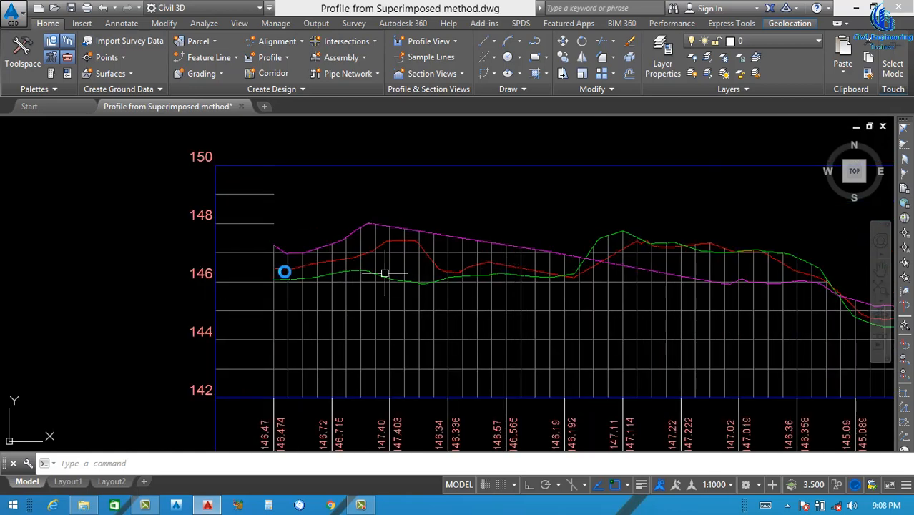
scroll(267, 266, "up", 4)
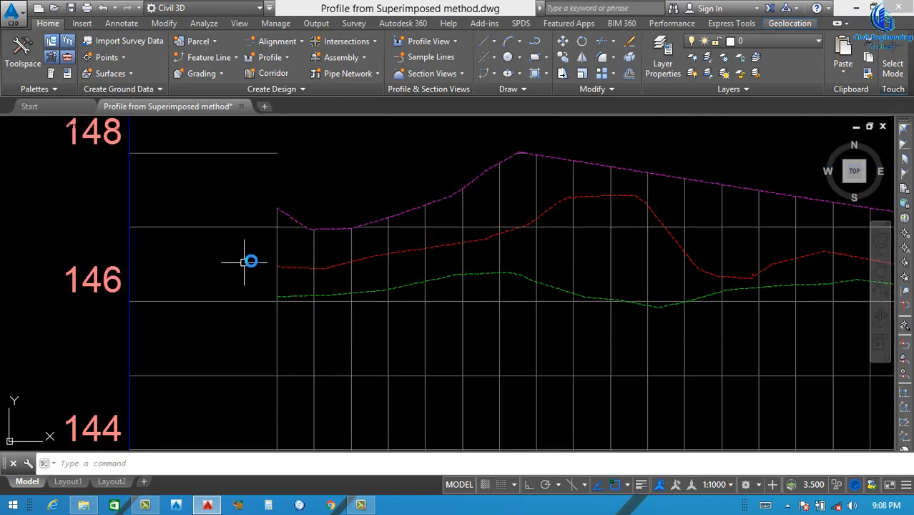
scroll(279, 260, "down", 2)
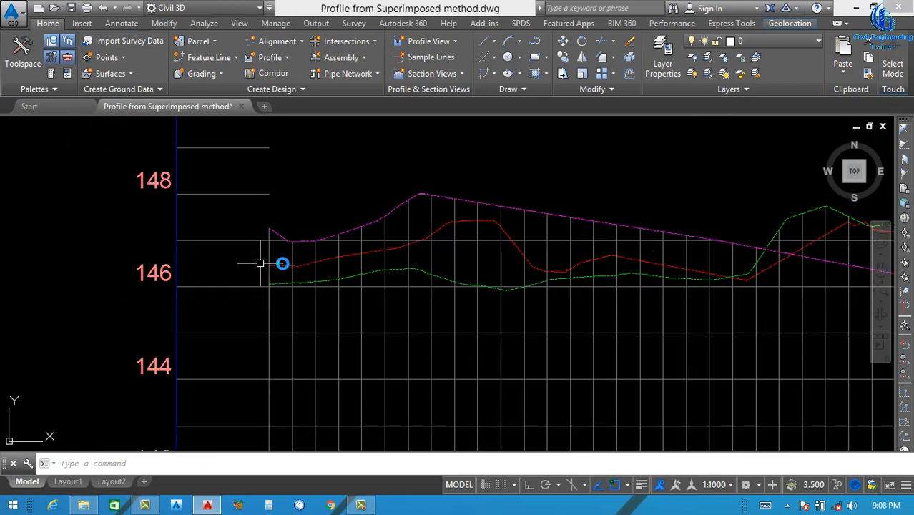
scroll(265, 274, "down", 4)
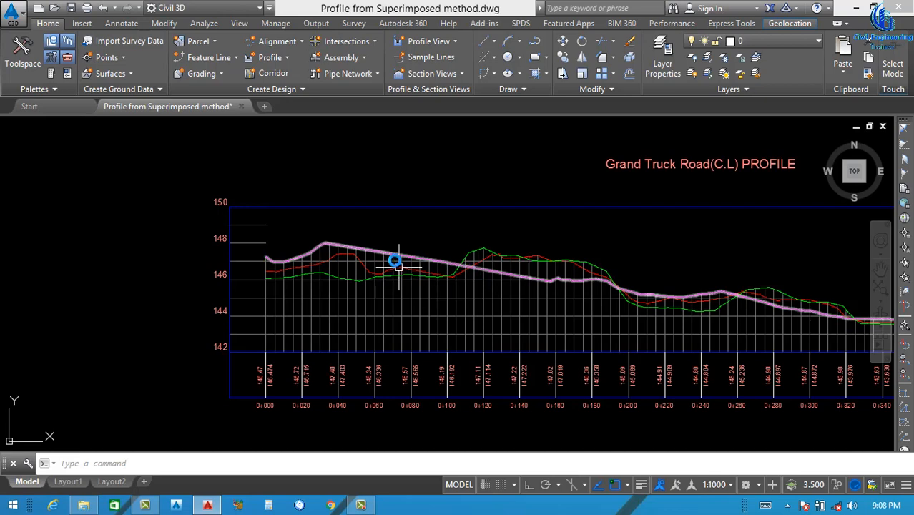
scroll(396, 262, "down", 2)
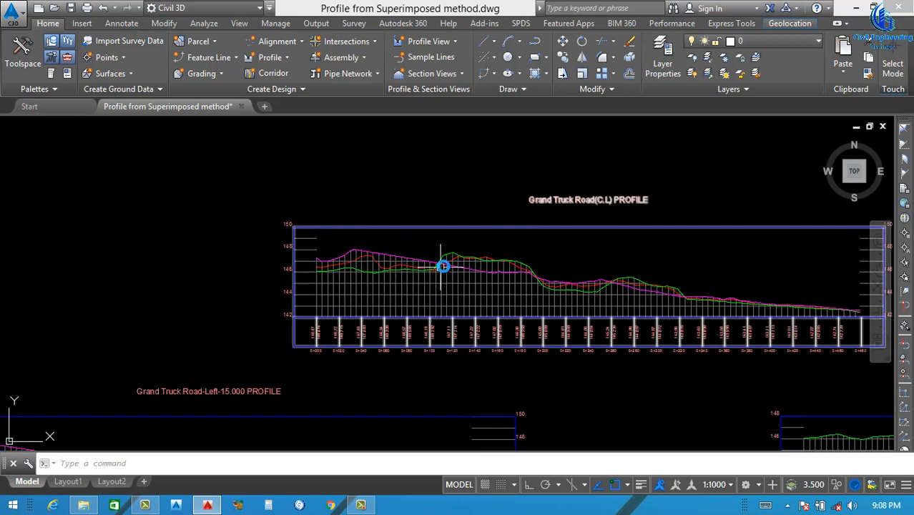
Create a layout profile named P.G.L in the Grand Truck Road centreline profile view, using the Design Profile style and Complete Label Set
scroll(456, 274, "down", 2)
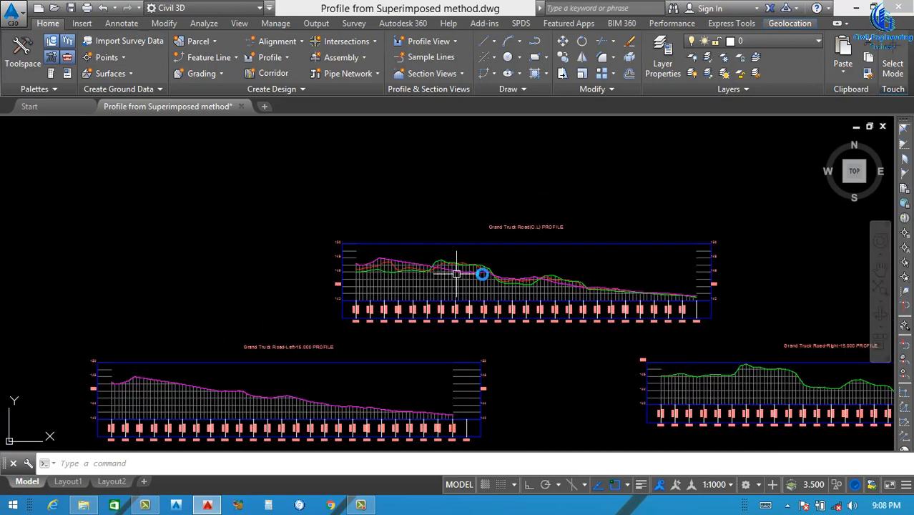
scroll(531, 272, "up", 2)
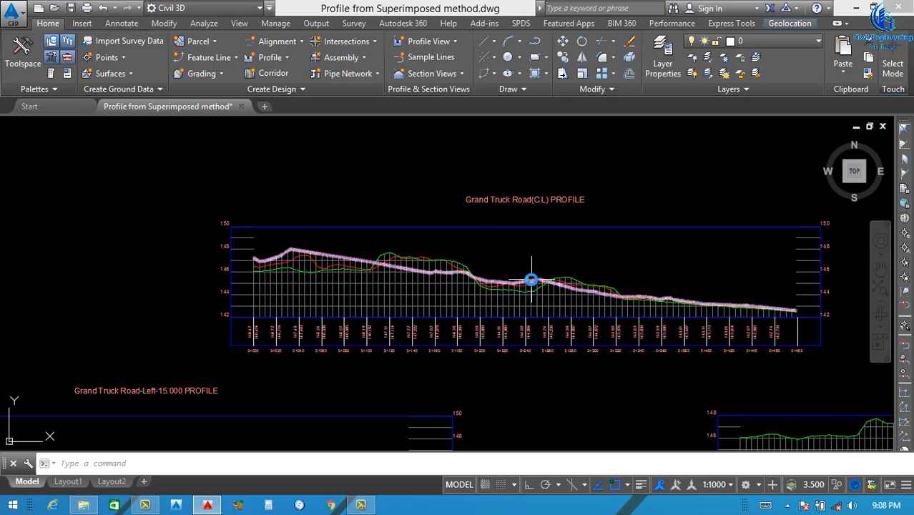
scroll(384, 271, "up", 2)
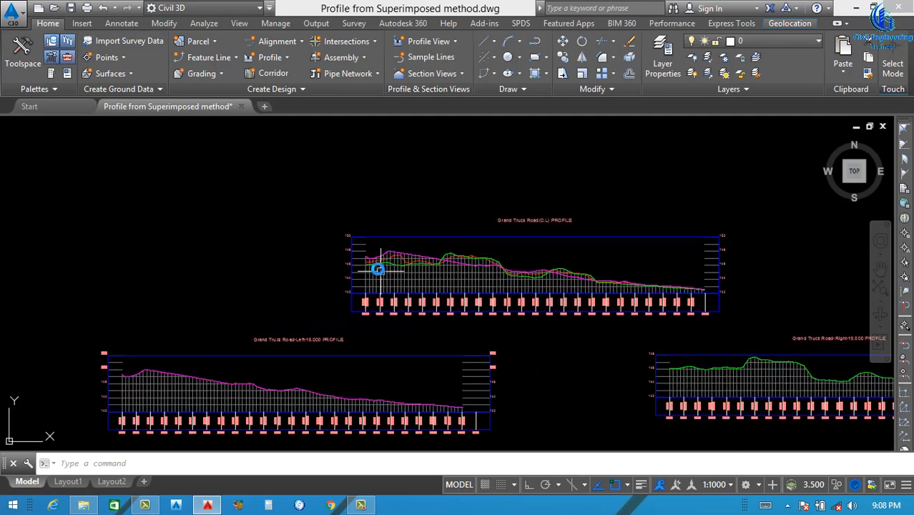
left_click(281, 57)
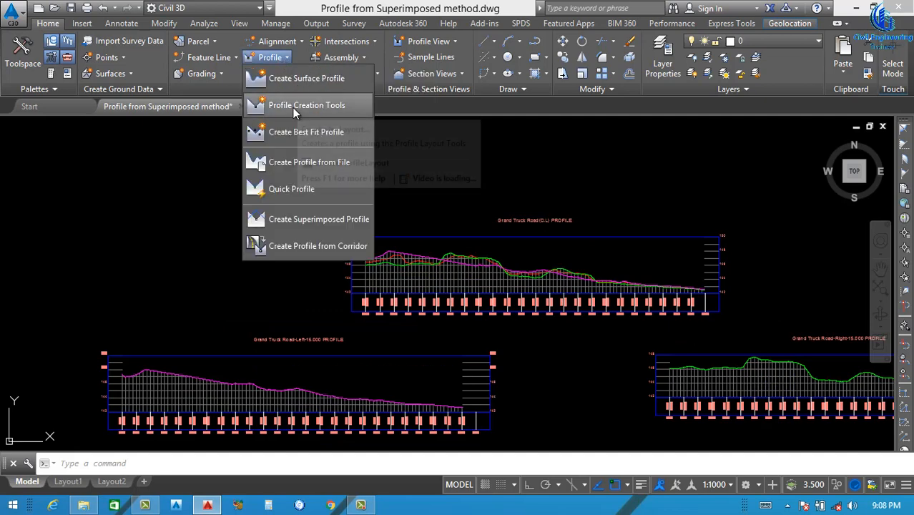
left_click(307, 104)
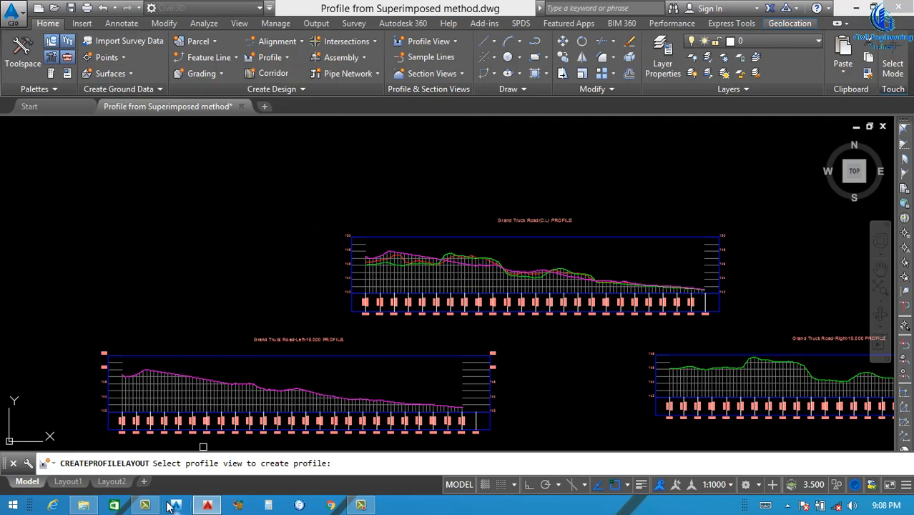
left_click(414, 235)
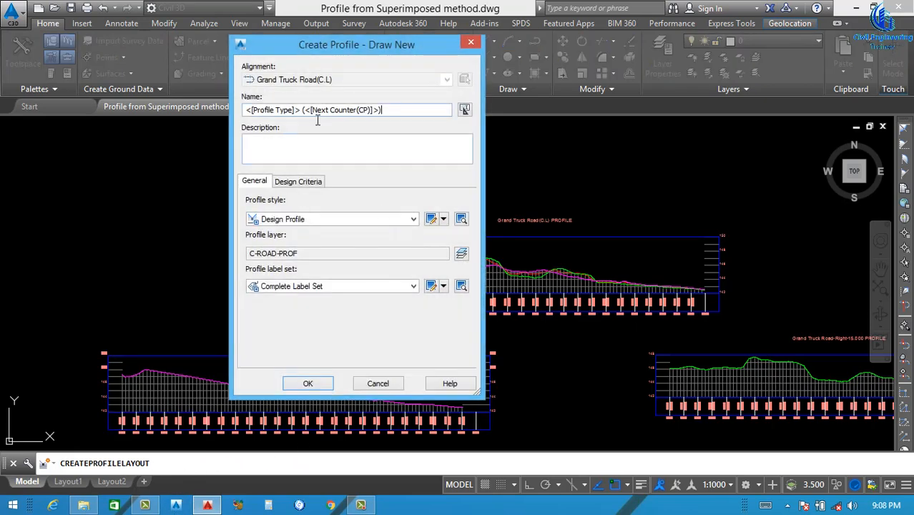
left_click_drag(317, 120, 241, 131)
type("p")
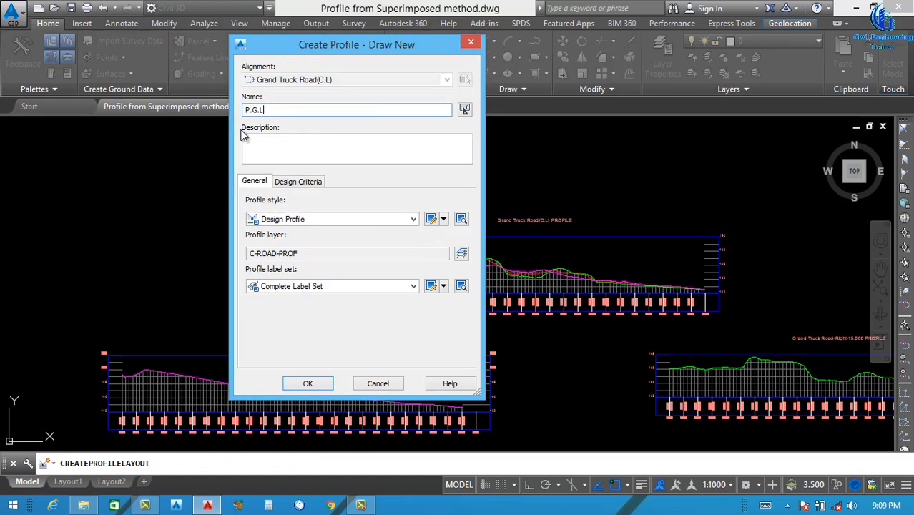
left_click(309, 219)
left_click(300, 244)
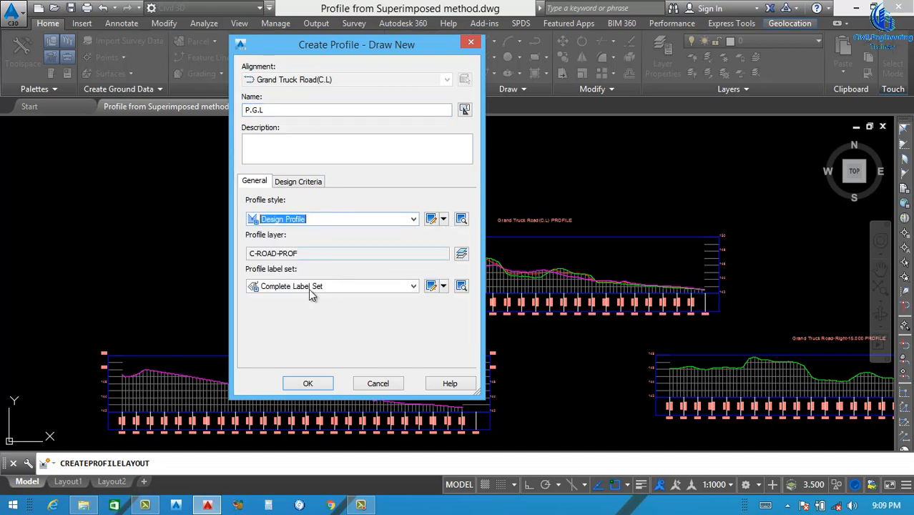
left_click(308, 383)
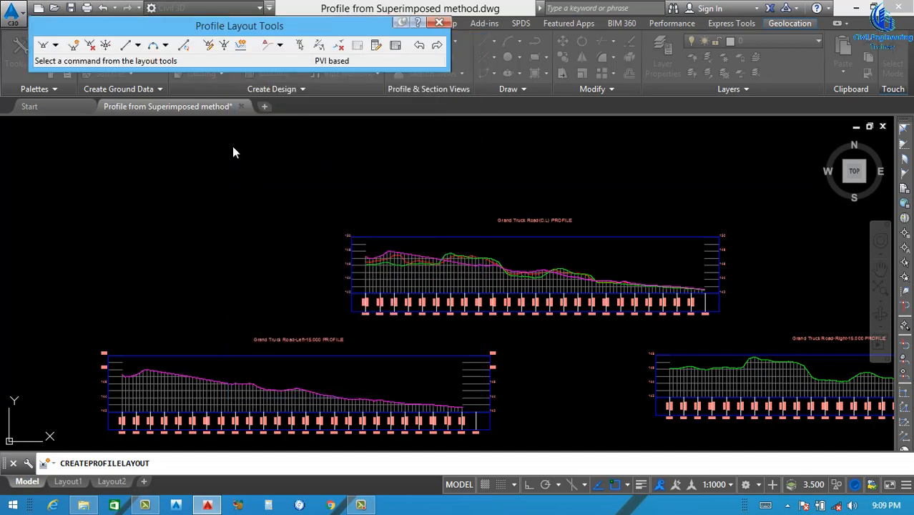
Draw the first P.G.L tangent with Draw Tangents With Curves, from station 0+000 at elevation about 146.6 to about 0+080 at about 146.6
left_click(56, 46)
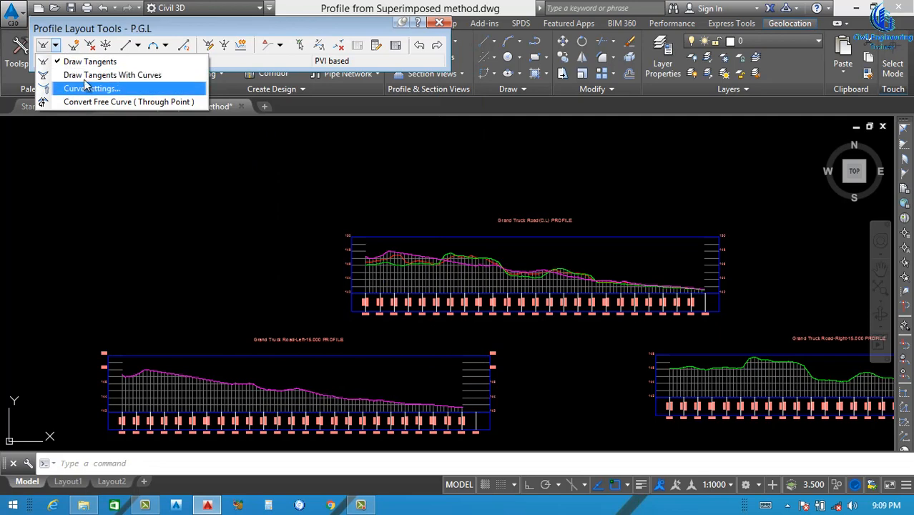
left_click(110, 76)
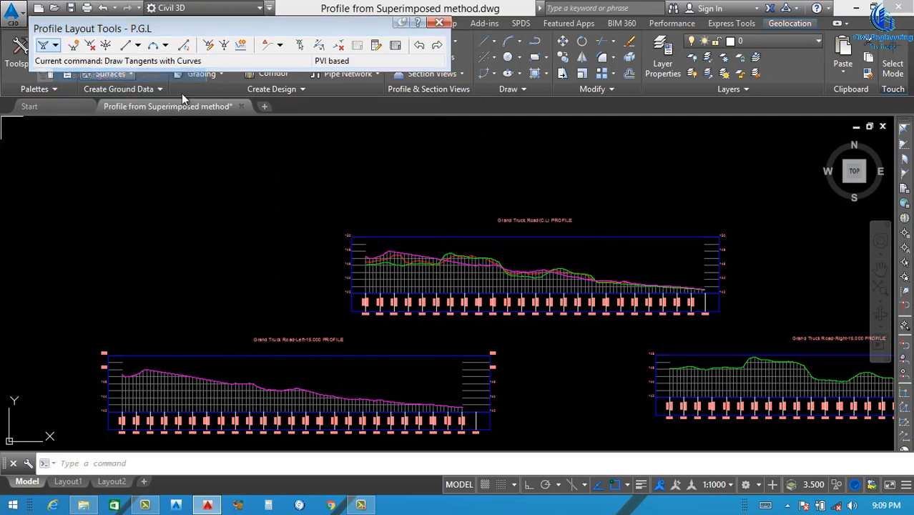
scroll(361, 264, "up", 2)
scroll(362, 265, "up", 8)
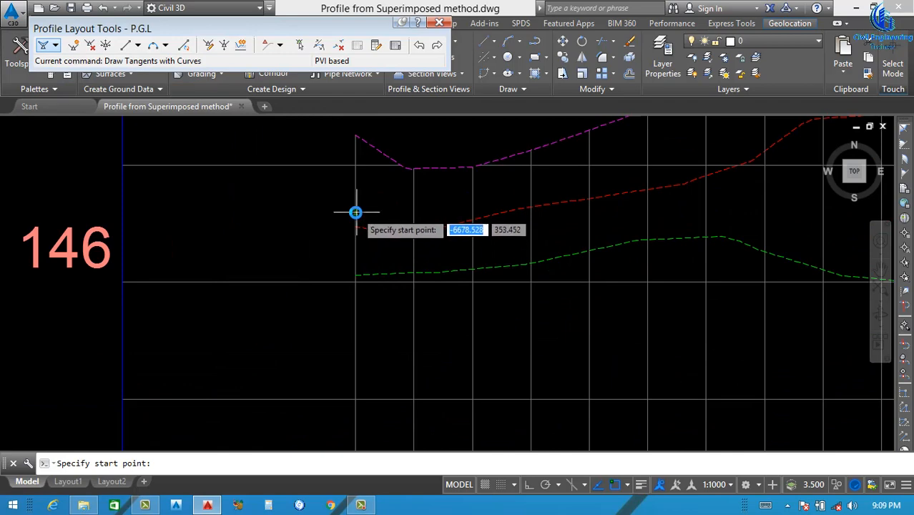
left_click(357, 210)
scroll(307, 239, "down", 5)
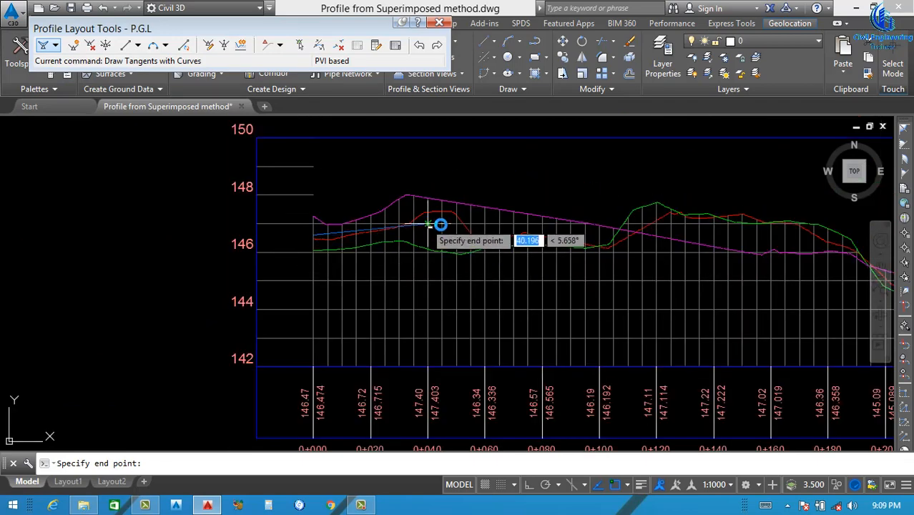
scroll(422, 208, "down", 4)
scroll(426, 241, "up", 4)
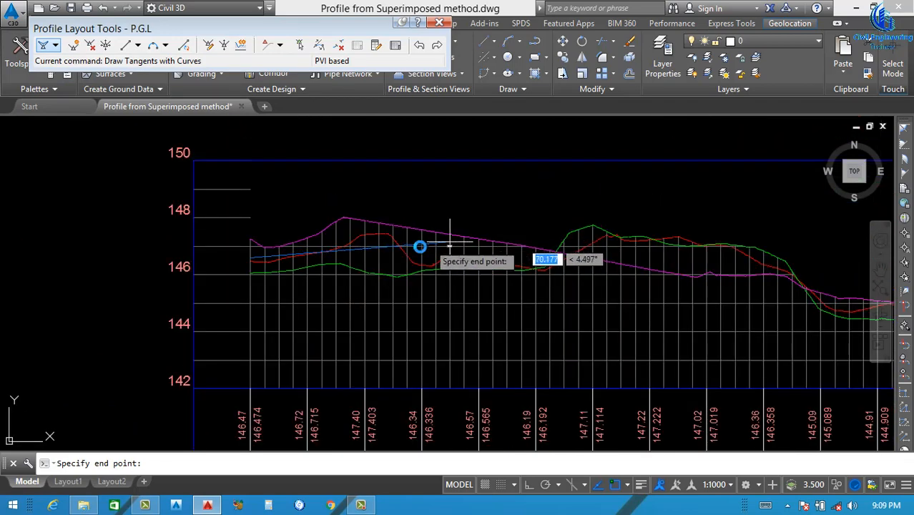
scroll(429, 251, "down", 3)
scroll(443, 256, "up", 8)
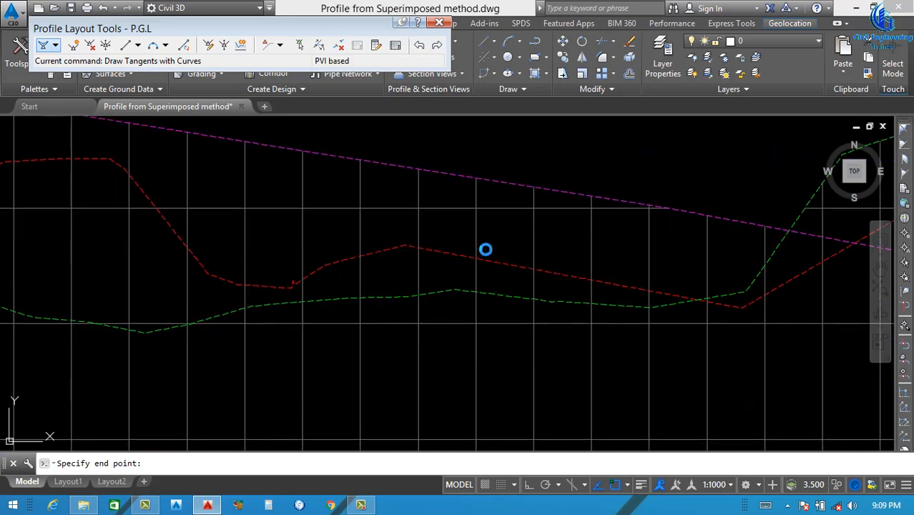
scroll(455, 261, "down", 4)
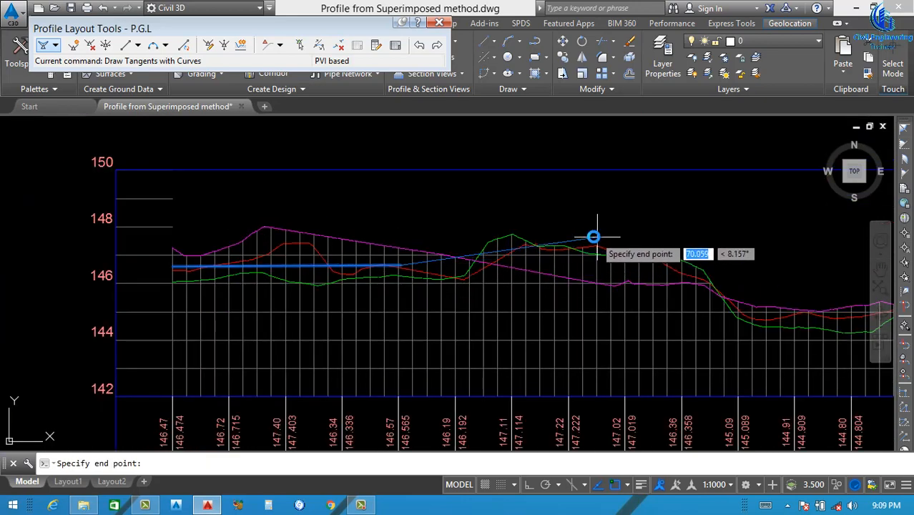
Continue the P.G.L tangents with curves through points near stations 0+150, 0+225 and 0+310, towards the end of the centreline profile
scroll(482, 258, "down", 3)
scroll(618, 290, "up", 6)
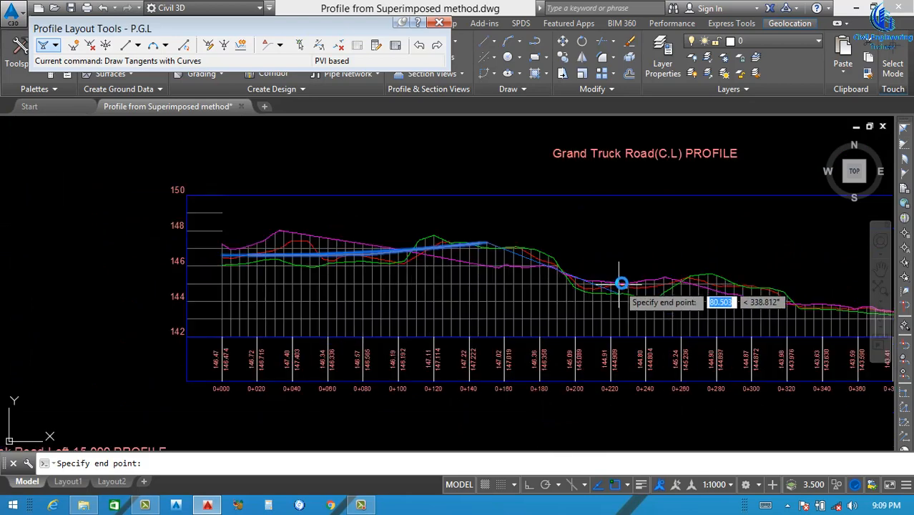
scroll(612, 304, "down", 6)
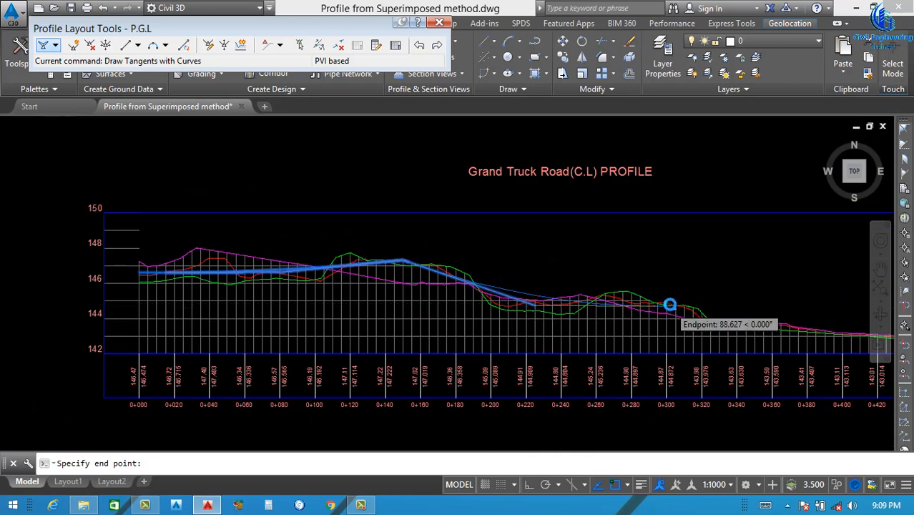
scroll(685, 304, "up", 3)
scroll(647, 302, "up", 3)
scroll(650, 302, "up", 5)
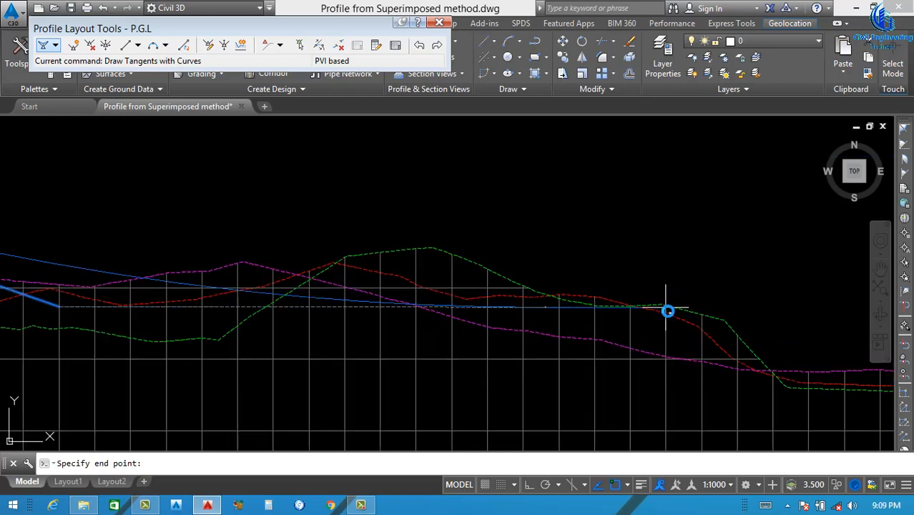
scroll(536, 302, "down", 6)
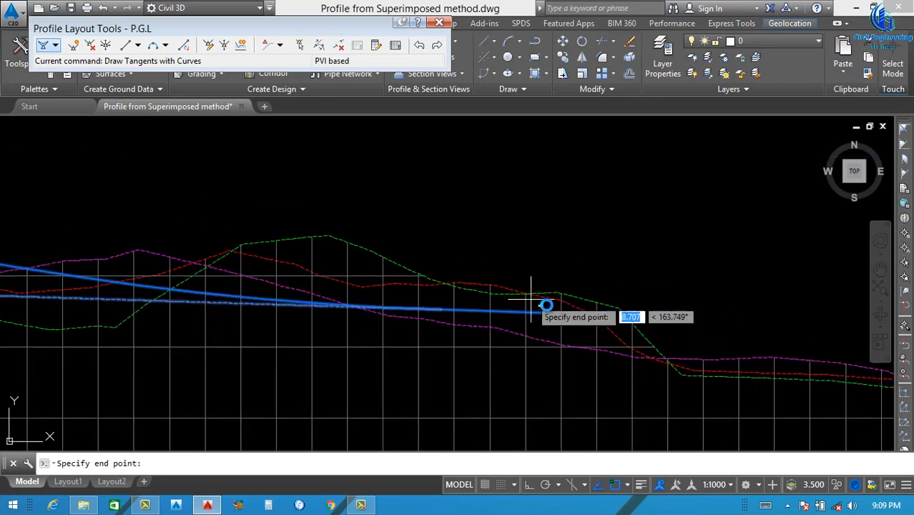
scroll(710, 334, "up", 2)
scroll(704, 337, "up", 6)
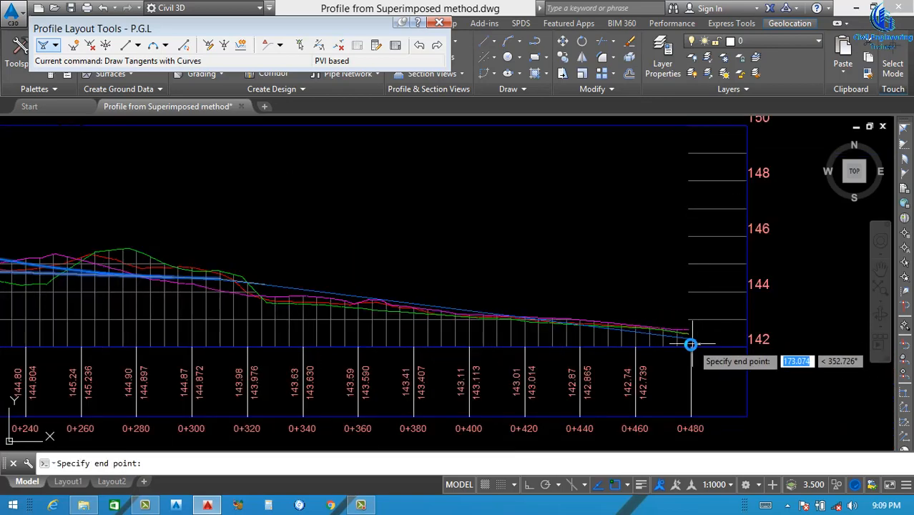
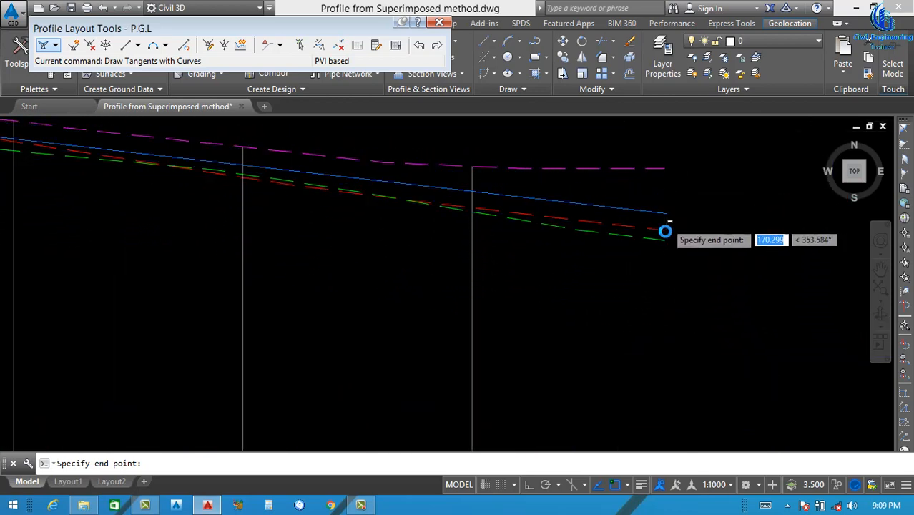
Finish the P.G.L tangents at the end of the left offset profile line, near station 0+479 at elevation about 142.6
scroll(667, 222, "down", 2)
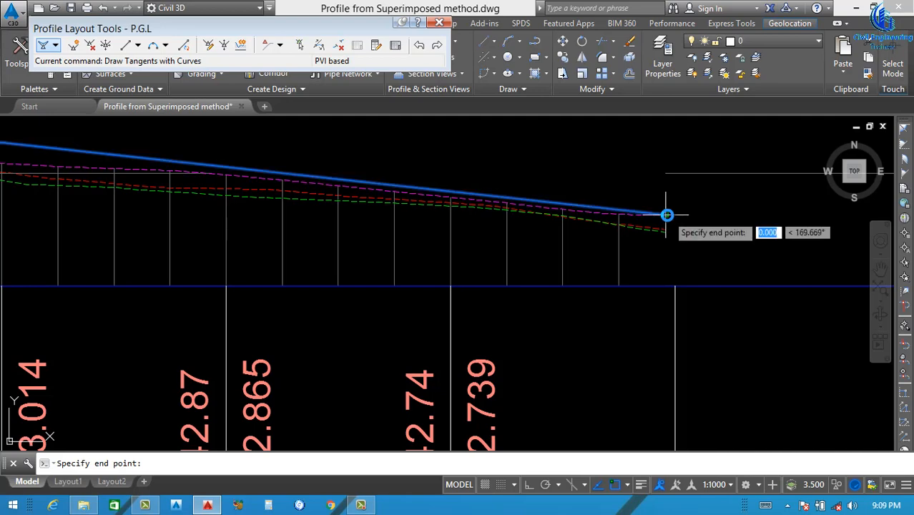
left_click(667, 214)
key("Return")
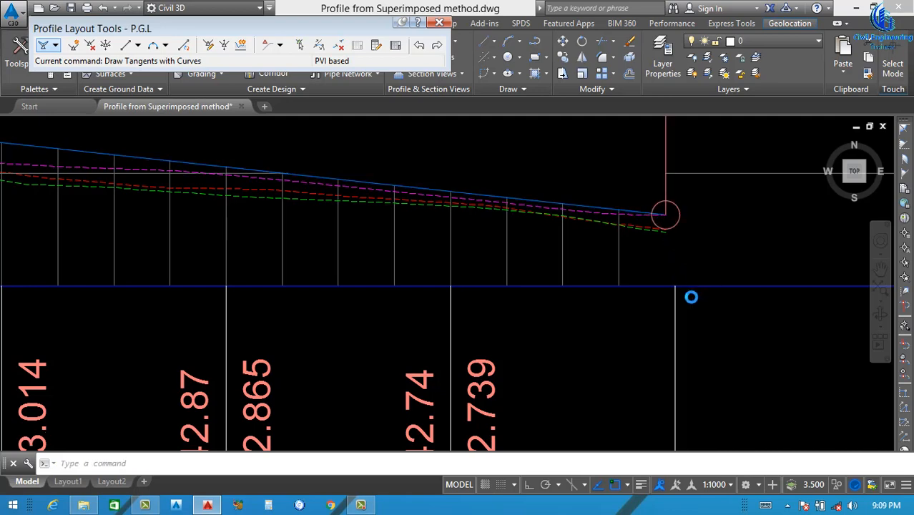
scroll(689, 296, "down", 6)
Set the drawing's annotation scale to 1:750 so the P.G.L labels take a smaller size in the profile view
scroll(457, 280, "up", 2)
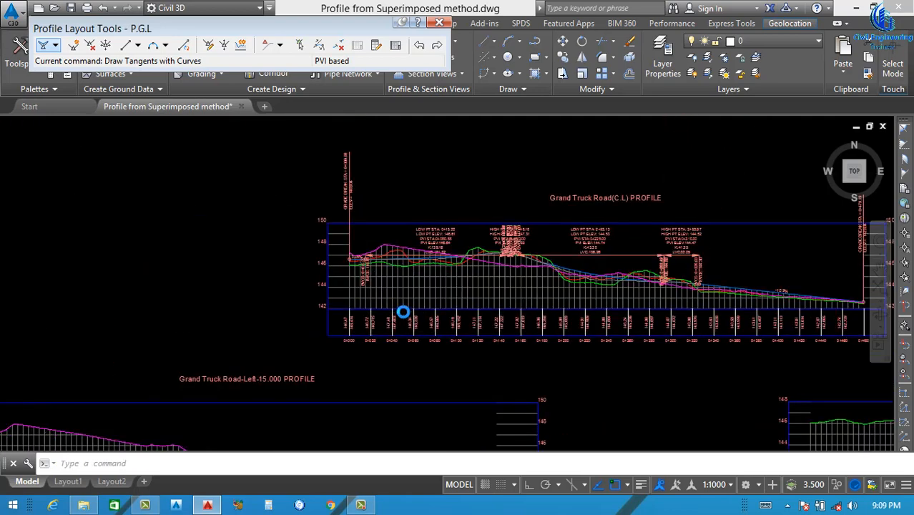
scroll(404, 313, "up", 2)
left_click(730, 485)
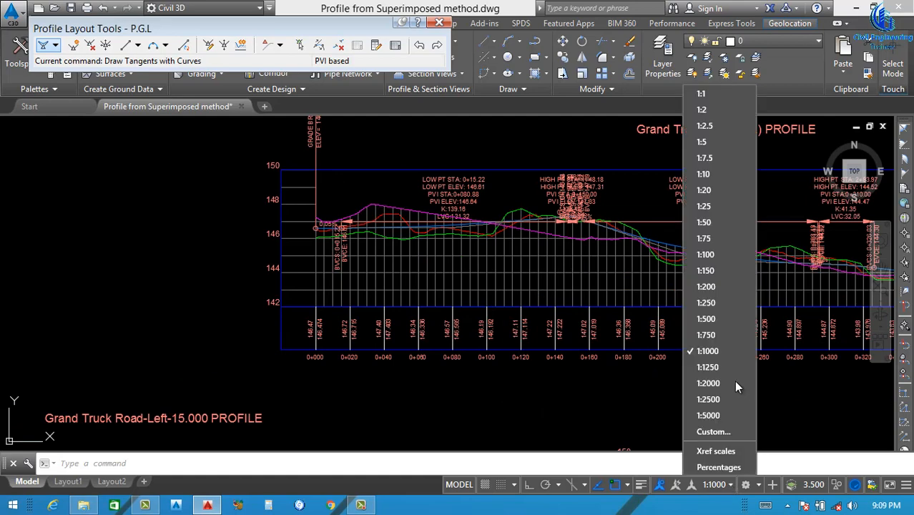
left_click(711, 334)
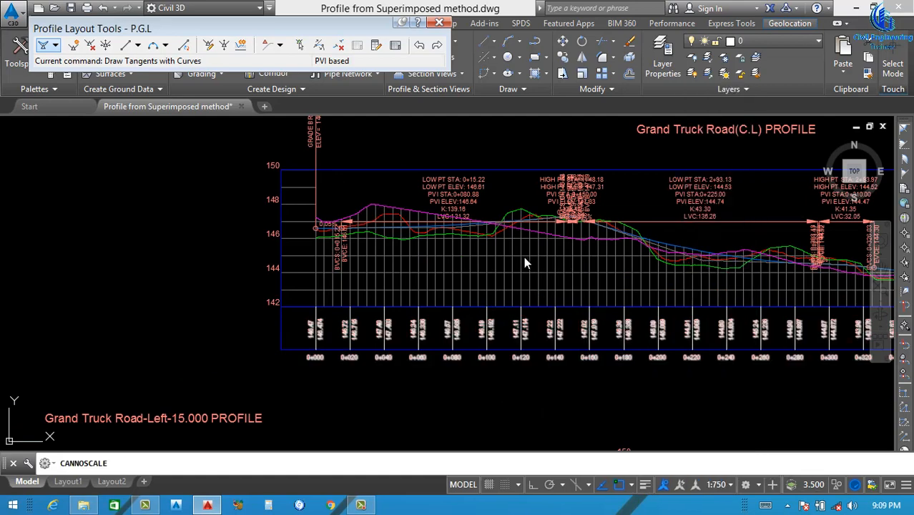
scroll(435, 286, "down", 3)
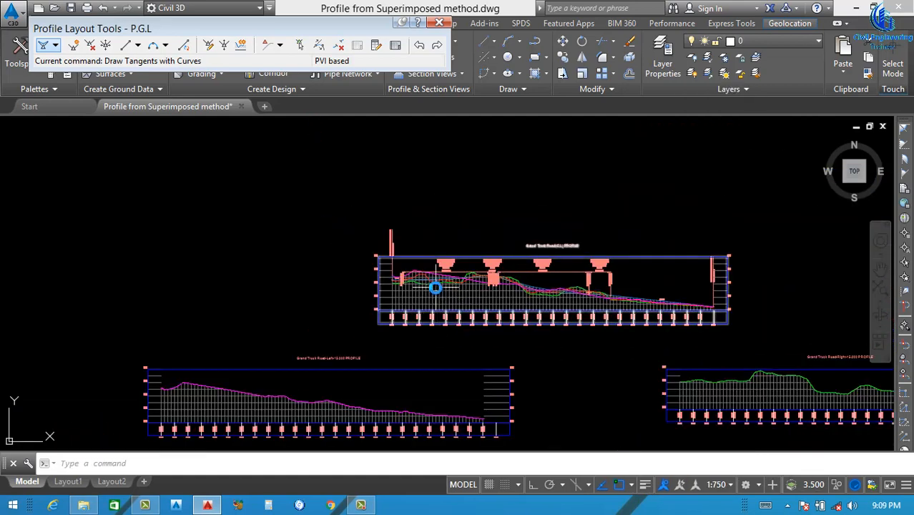
In the centreline profile view's properties, switch the elevation range to user specified height with a minimum of 141 m
scroll(406, 291, "up", 1)
scroll(432, 272, "up", 2)
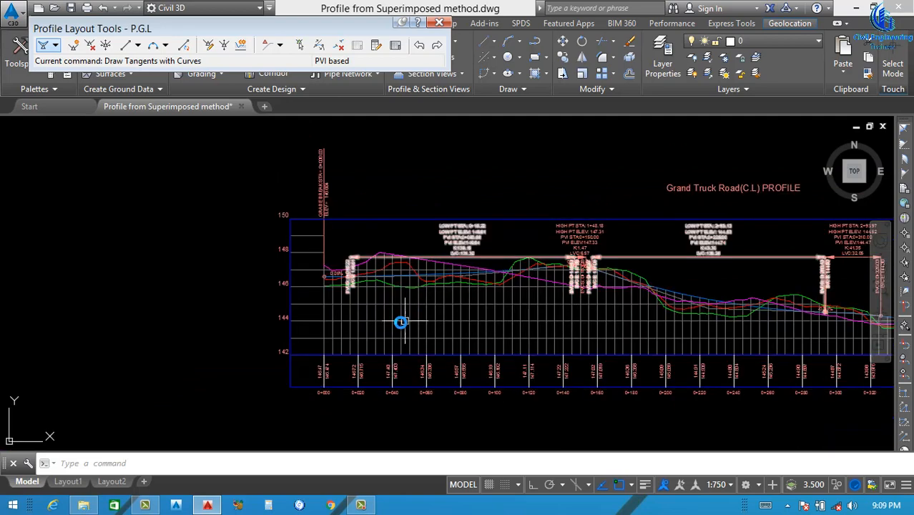
left_click(394, 318)
right_click(394, 318)
left_click(381, 317)
left_click(373, 316)
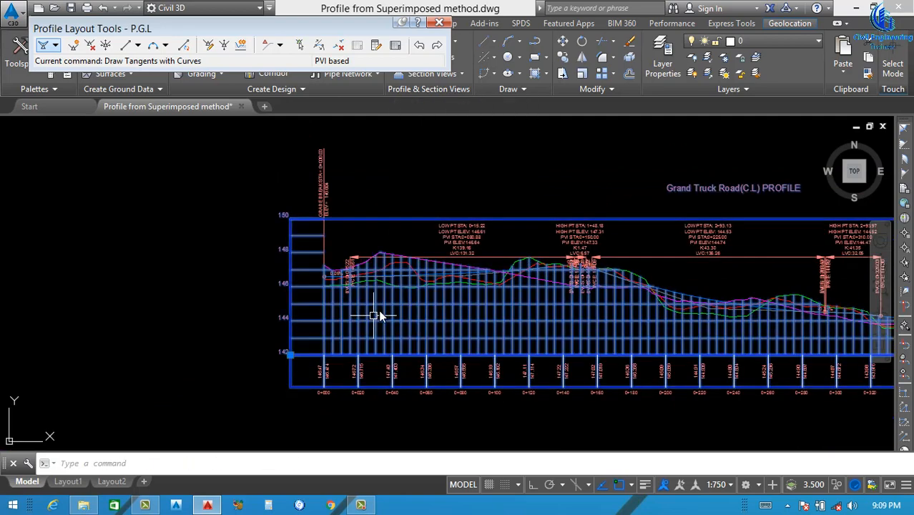
right_click(505, 367)
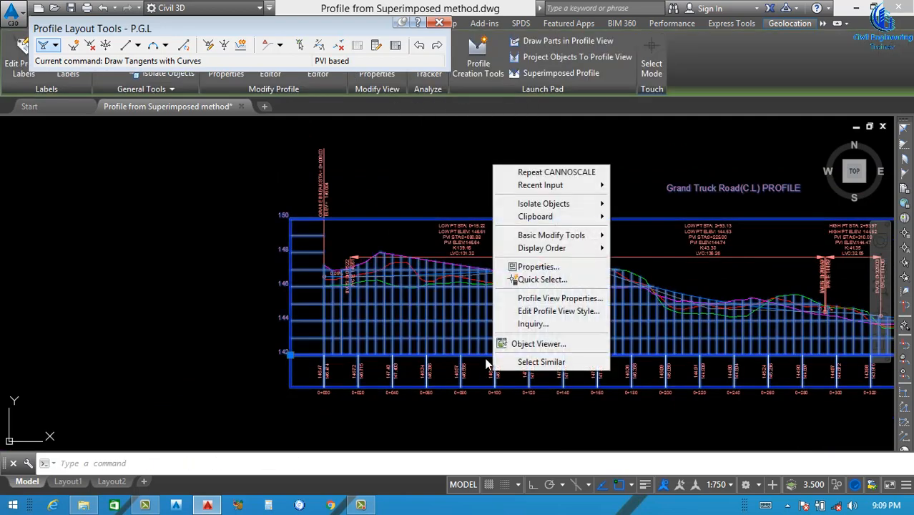
left_click(537, 298)
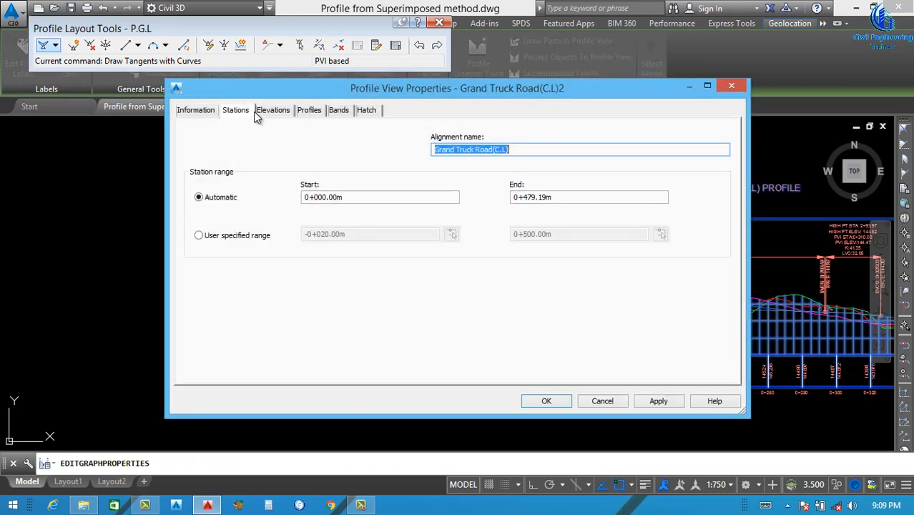
left_click(259, 113)
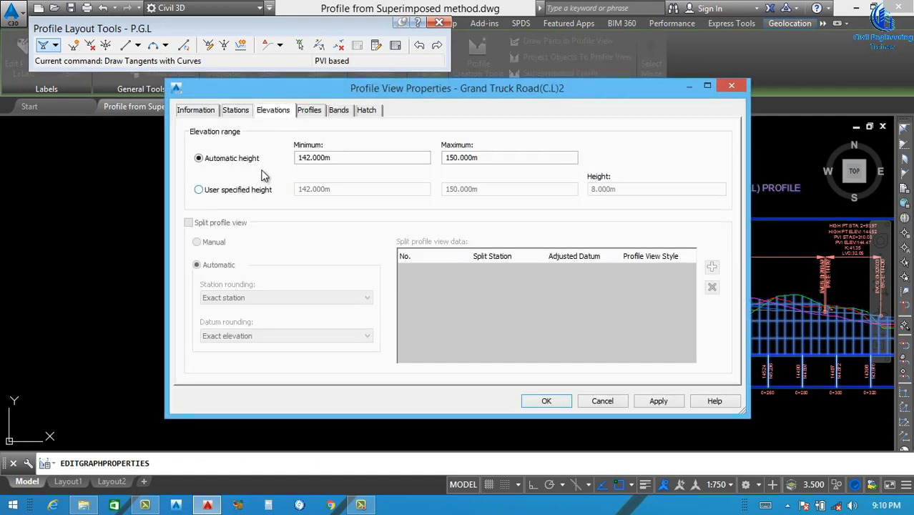
left_click(240, 195)
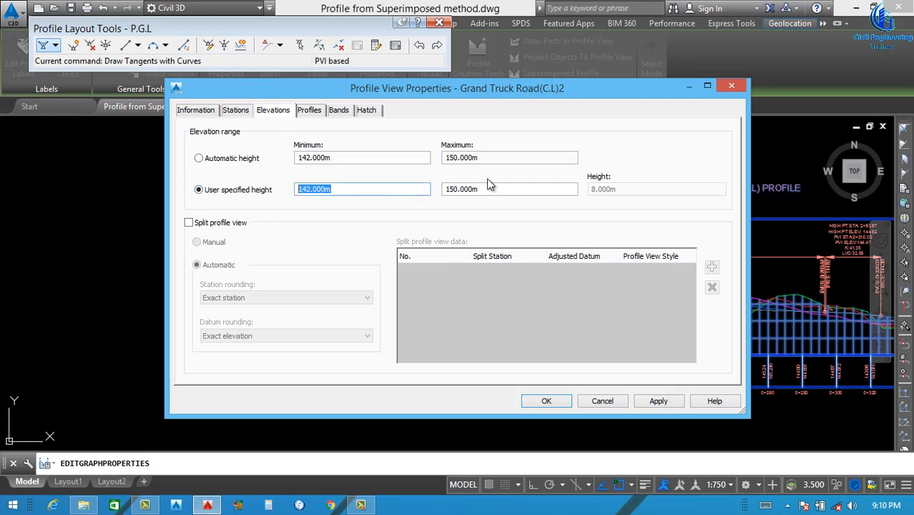
type("141")
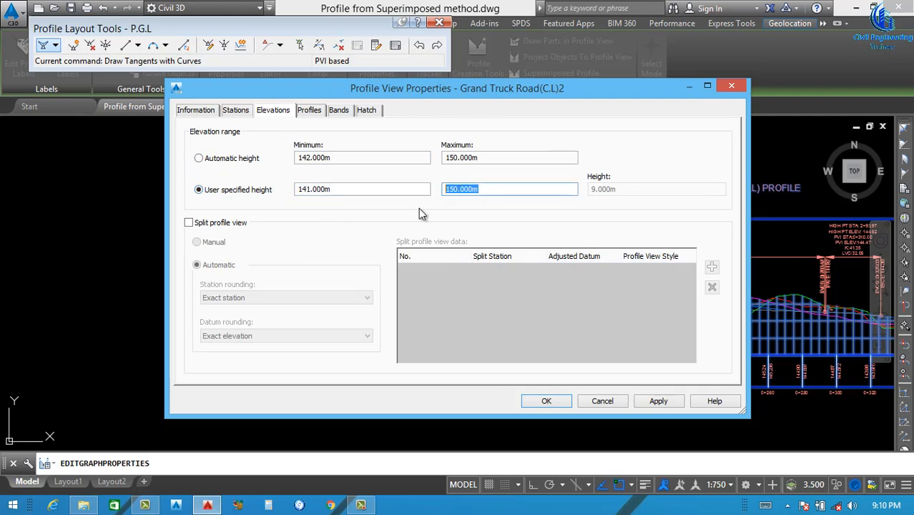
type("152")
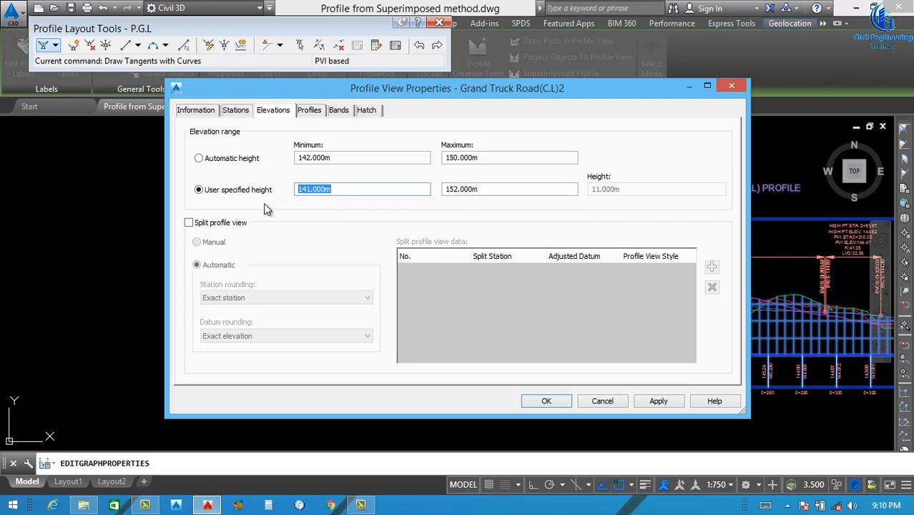
type("140")
Set the maximum elevation to 152 m, re-enter the minimum as 141 m, and apply the profile view properties
key("BackSpace")
key("BackSpace")
type("1")
key("BackSpace")
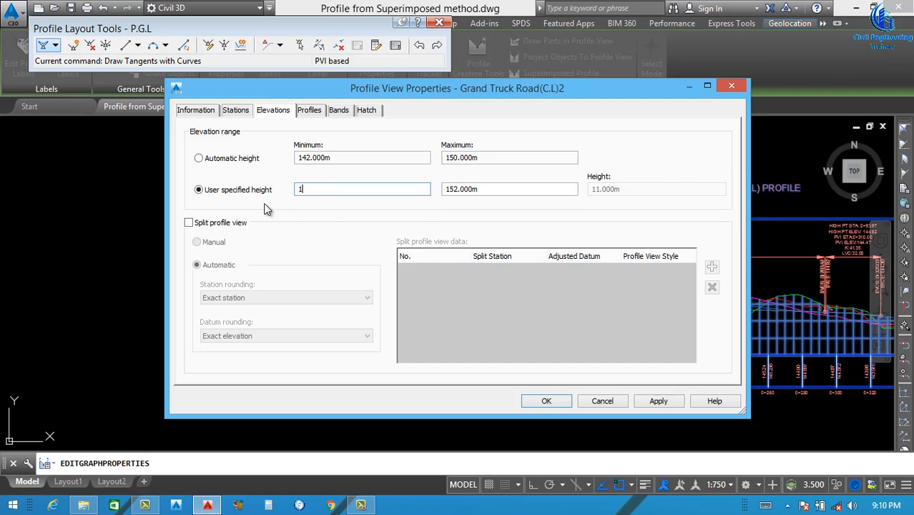
type("41")
left_click(658, 401)
left_click(549, 400)
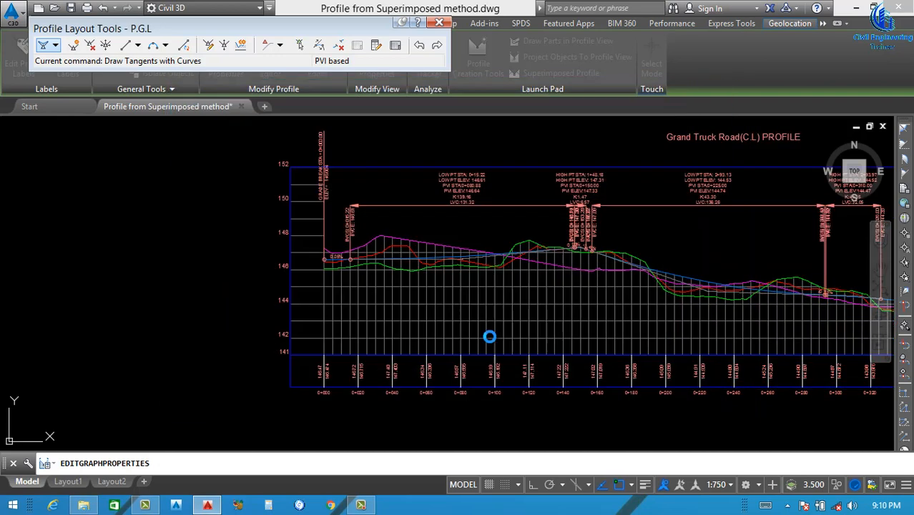
Examine the P.G.L line and its curve labels against the three existing ground profiles in the centreline profile view
scroll(351, 251, "down", 3)
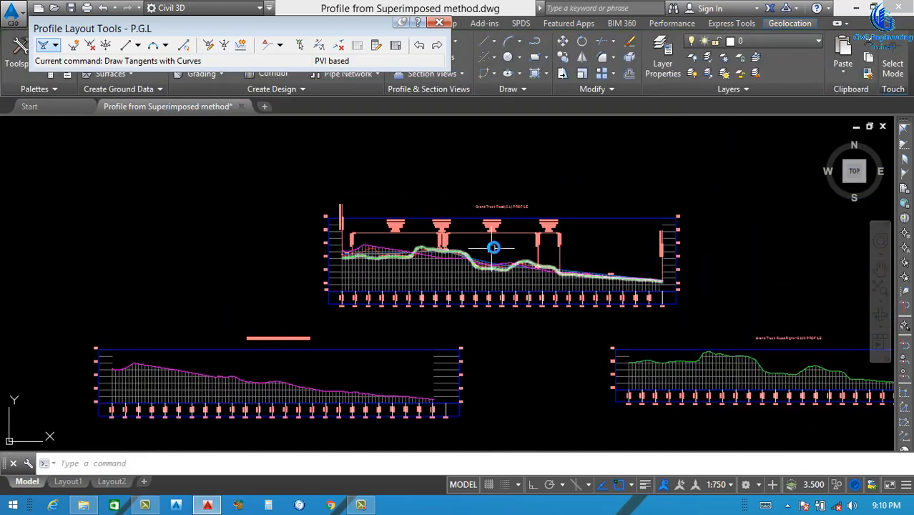
scroll(504, 247, "up", 1)
scroll(472, 255, "up", 2)
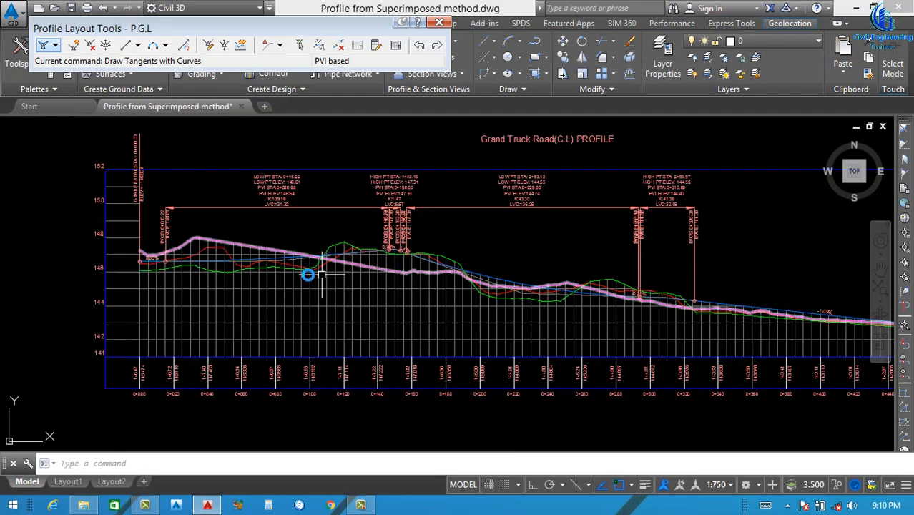
scroll(224, 259, "up", 2)
scroll(282, 246, "down", 2)
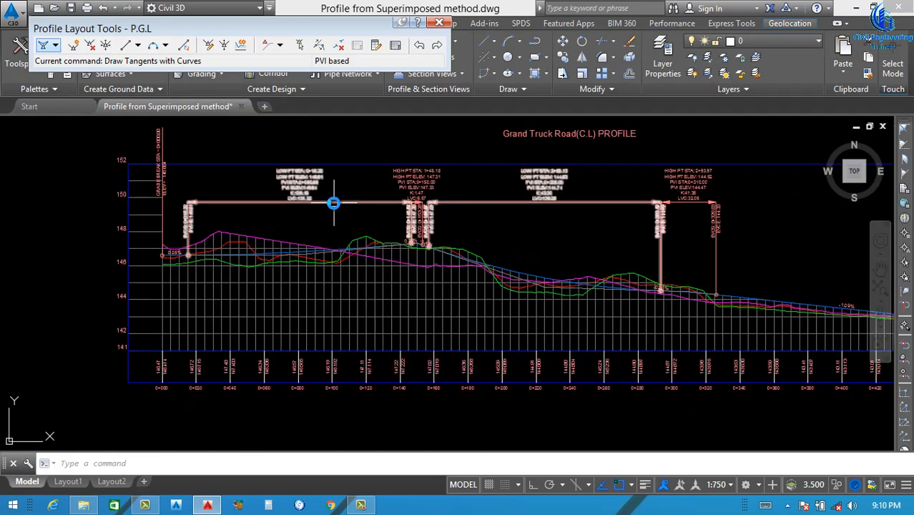
scroll(293, 260, "up", 3)
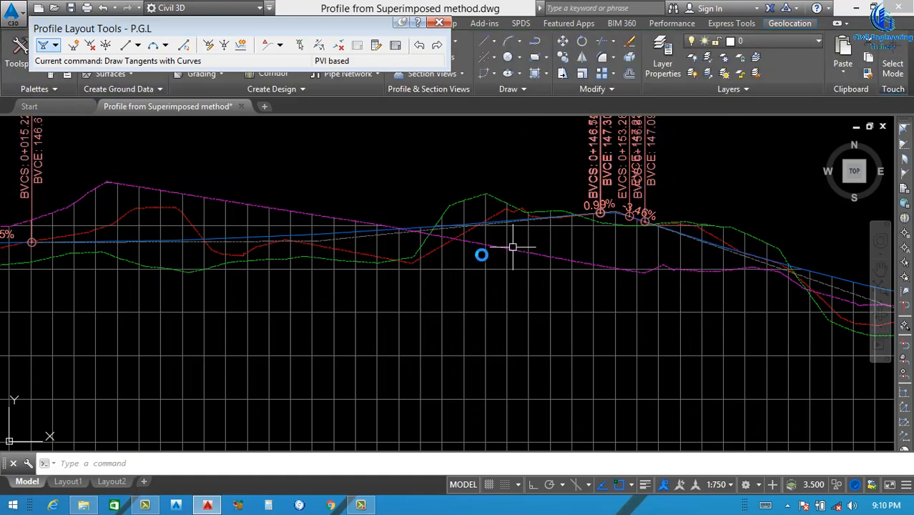
scroll(505, 246, "down", 3)
scroll(477, 241, "up", 3)
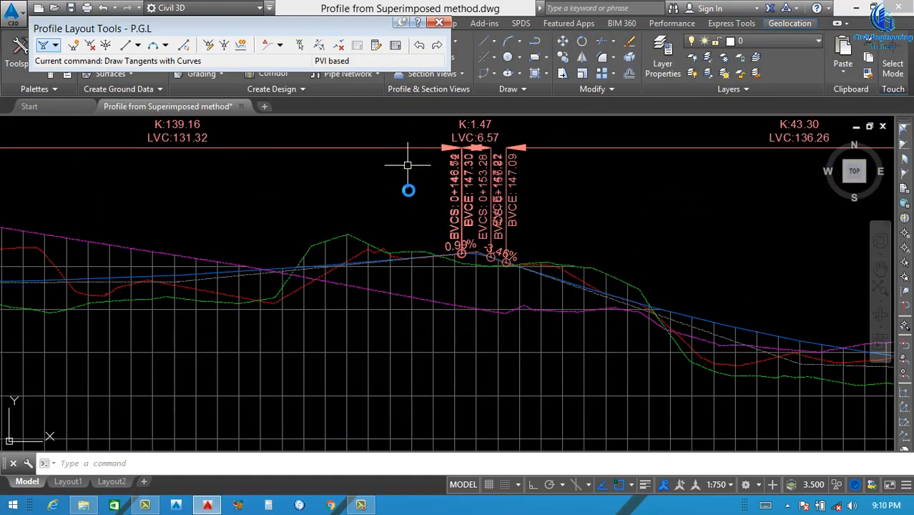
scroll(185, 273, "up", 4)
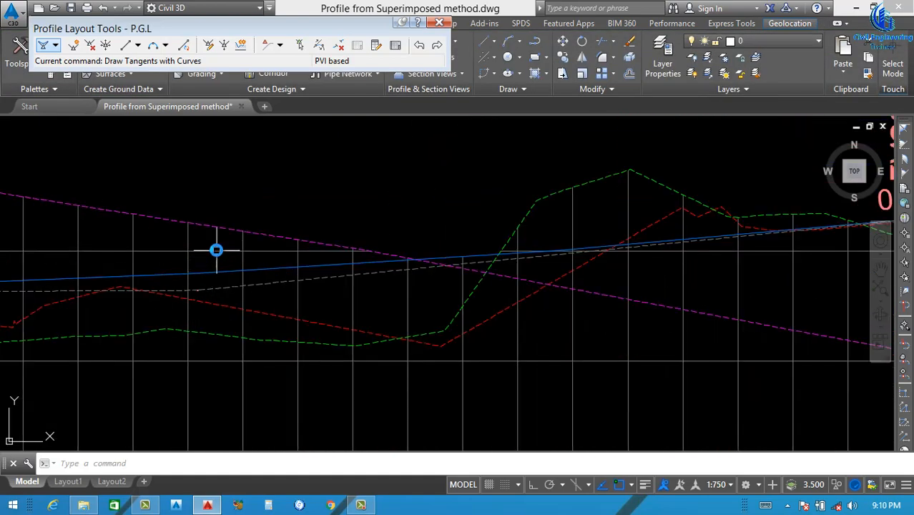
Shorten the first P.G.L vertical curve to about 113 m by stretching its end to about station 0+137.5
left_click(235, 281)
scroll(567, 264, "down", 3)
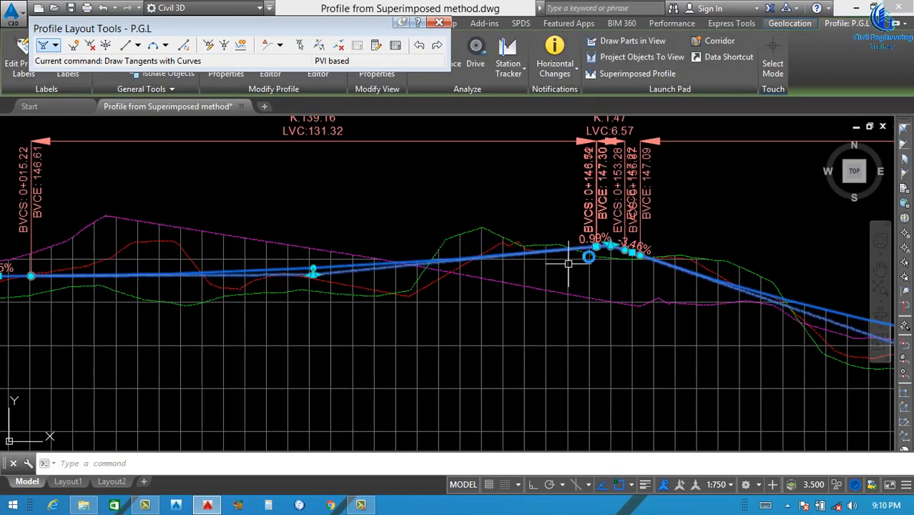
scroll(512, 248, "up", 6)
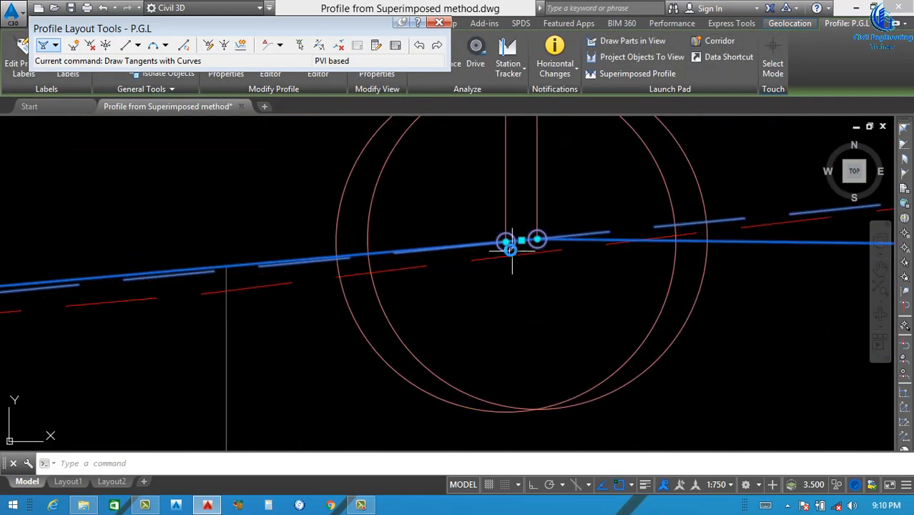
scroll(509, 251, "up", 4)
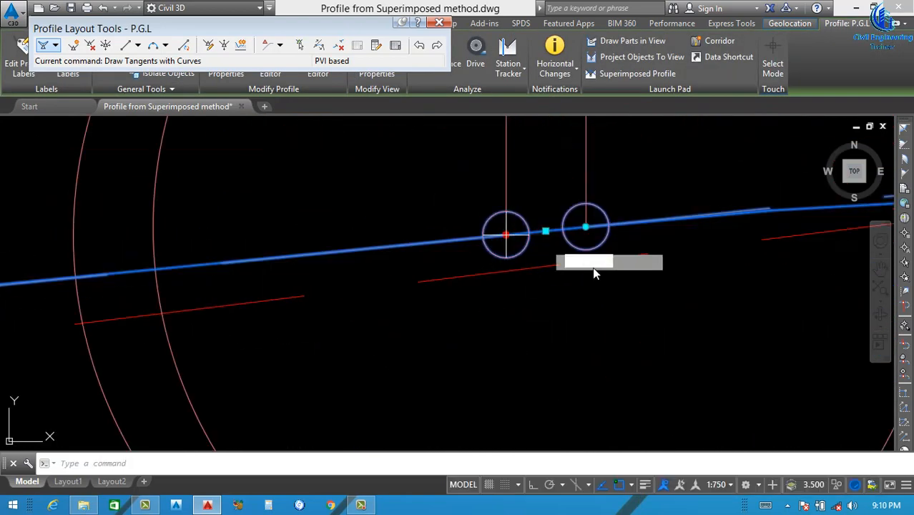
scroll(588, 275, "down", 8)
left_click(316, 300)
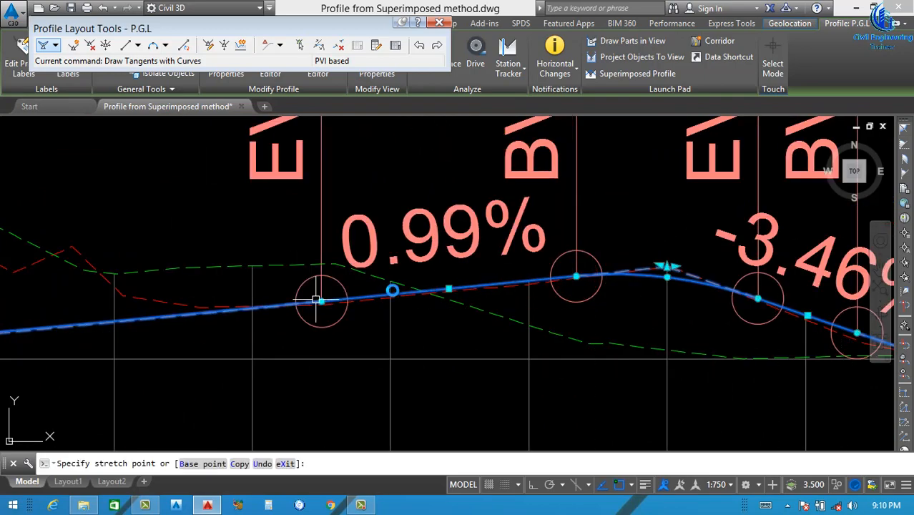
scroll(463, 306, "down", 6)
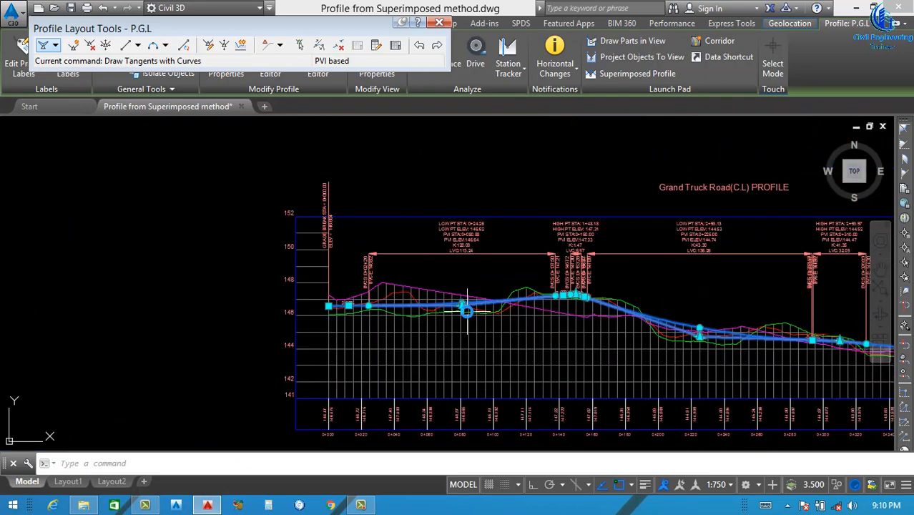
Raise the P.G.L start point at station 0+000 to an elevation of about 146.79 m
scroll(466, 311, "up", 5)
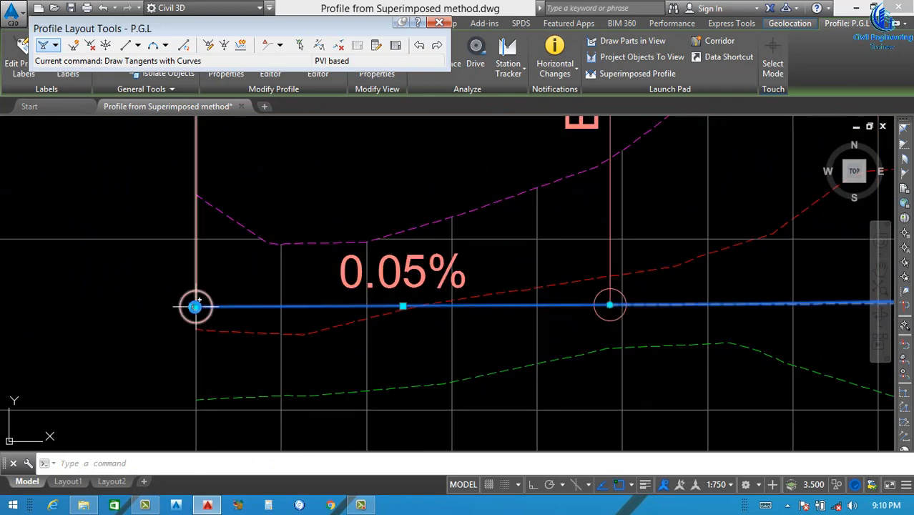
left_click(195, 307)
left_click(194, 271)
scroll(236, 288, "down", 3)
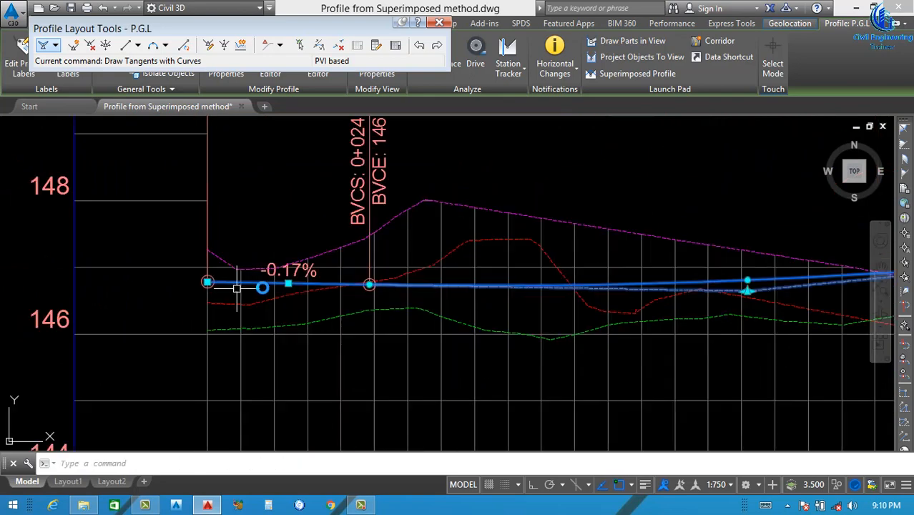
Move the P.G.L PVIs beyond the first curve to about 0+170, 0+263 and 0+395, at elevations about 146.46, 144.53 and 143.40 m
scroll(237, 288, "down", 3)
middle_click_drag(572, 288, 320, 274)
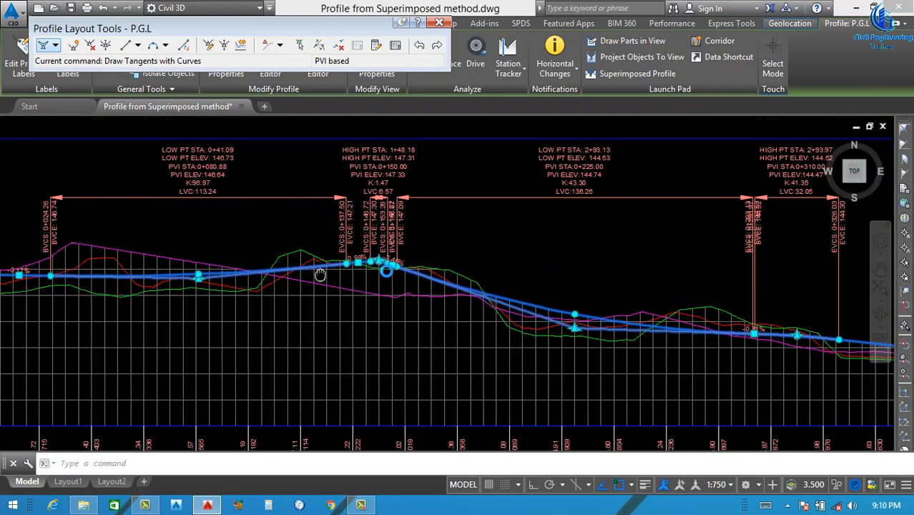
scroll(482, 303, "down", 4)
scroll(414, 289, "up", 8)
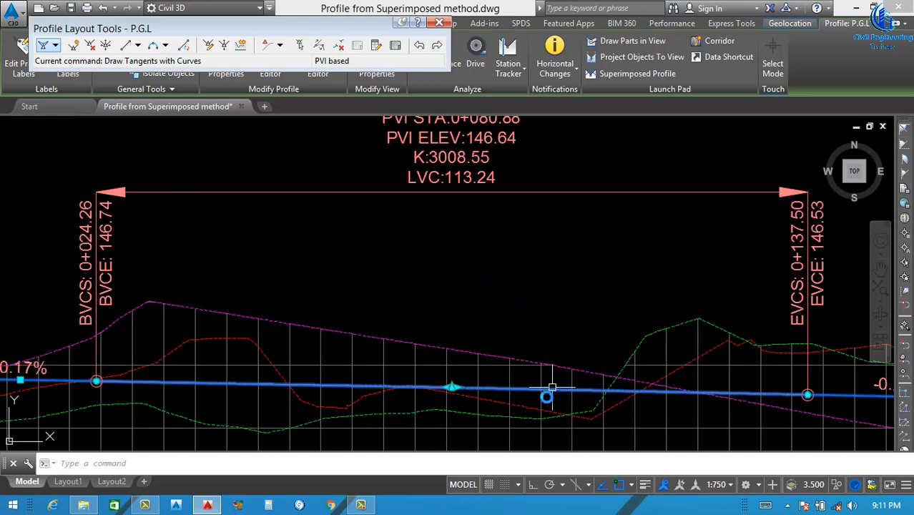
key("Escape")
Open the P.G.L profile entity table and set the curve length at PVI station 0+080.88 to 100 m
scroll(480, 399, "up", 10)
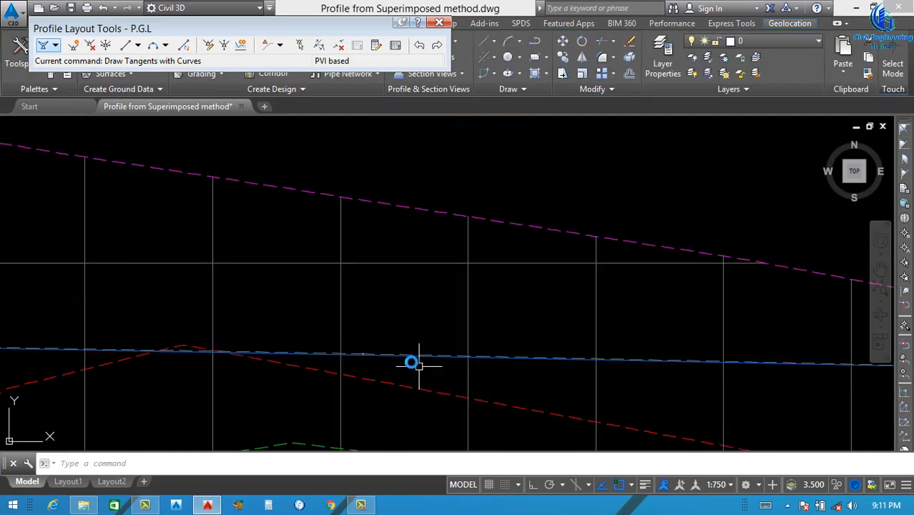
left_click(417, 343)
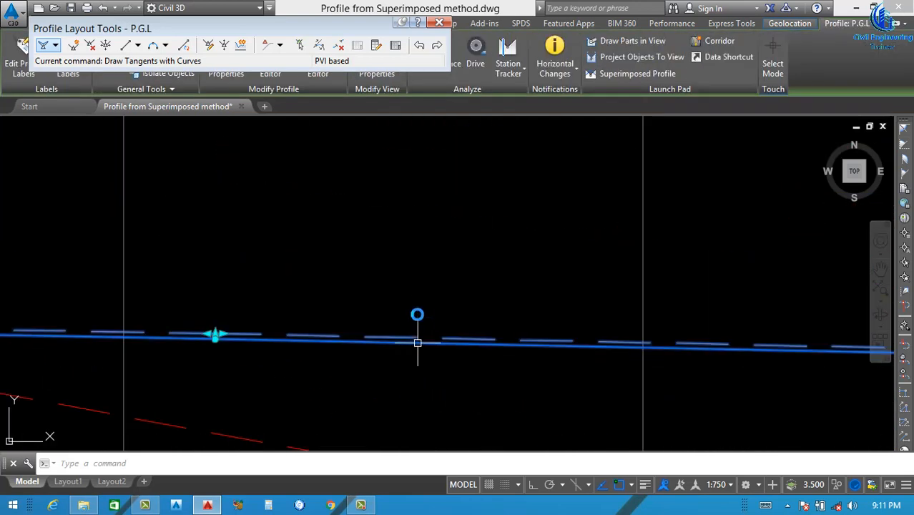
left_click(395, 45)
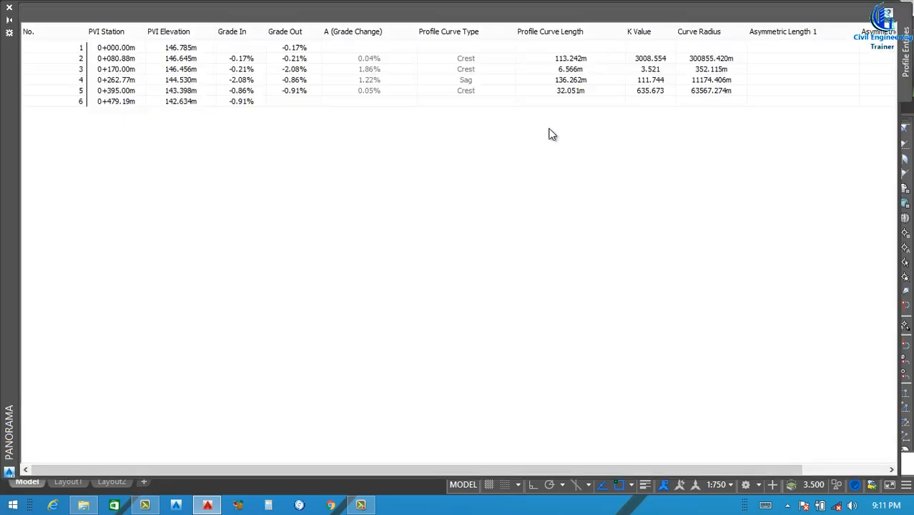
double_click(584, 59)
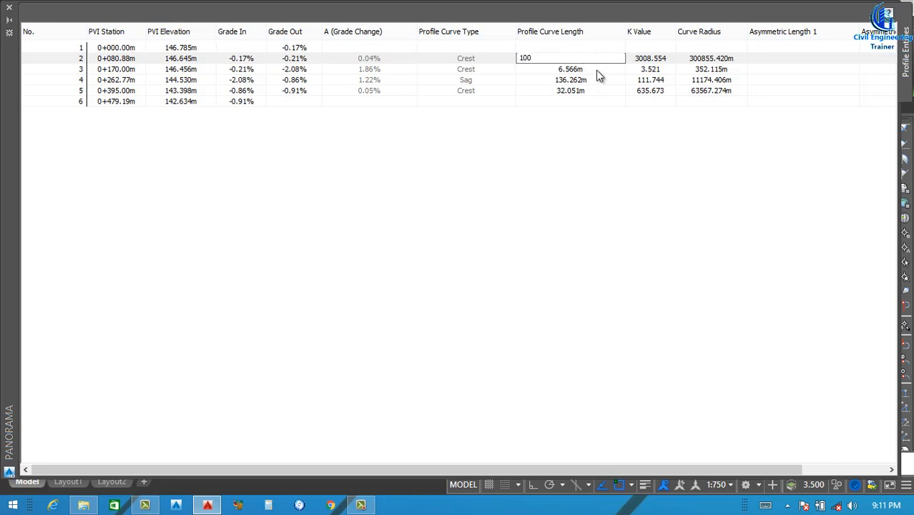
key("Return")
Set the P.G.L curve lengths to 20 m at PVI station 0+170 and 80 m at 0+262.77
double_click(594, 70)
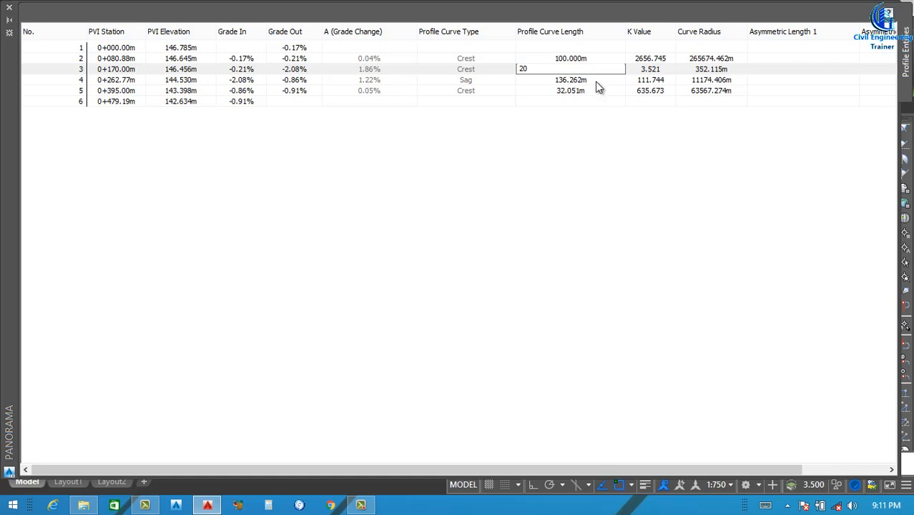
key("Return")
double_click(598, 80)
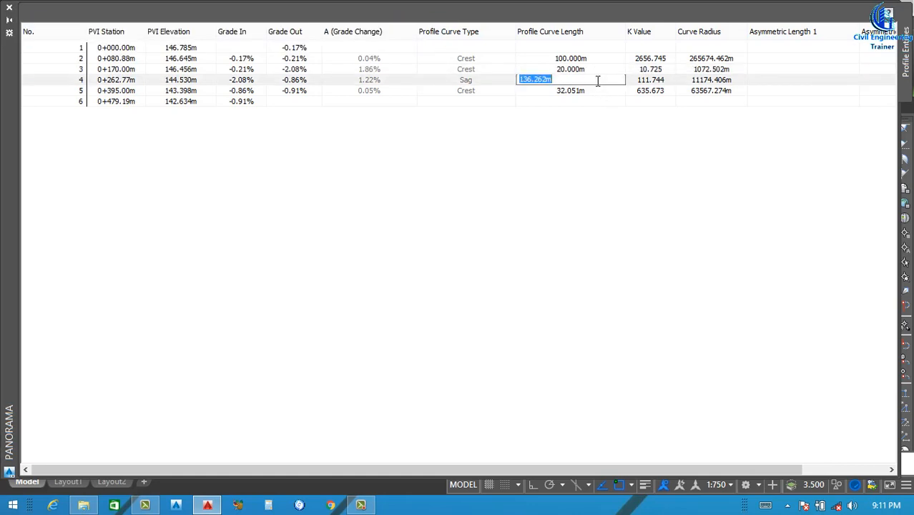
key("Return")
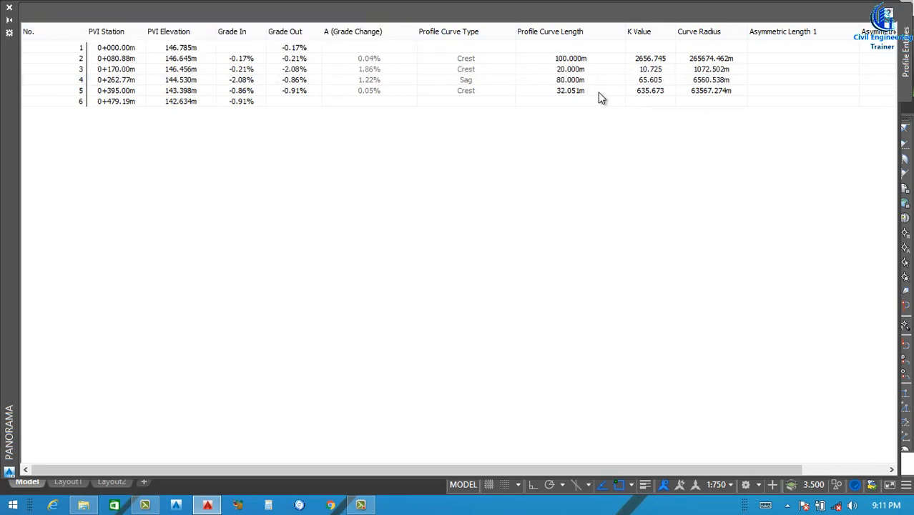
Set the P.G.L curve lengths to 60 m at PVI station 0+395 and 30 m at 0+170, and close the table
double_click(597, 91)
type("60")
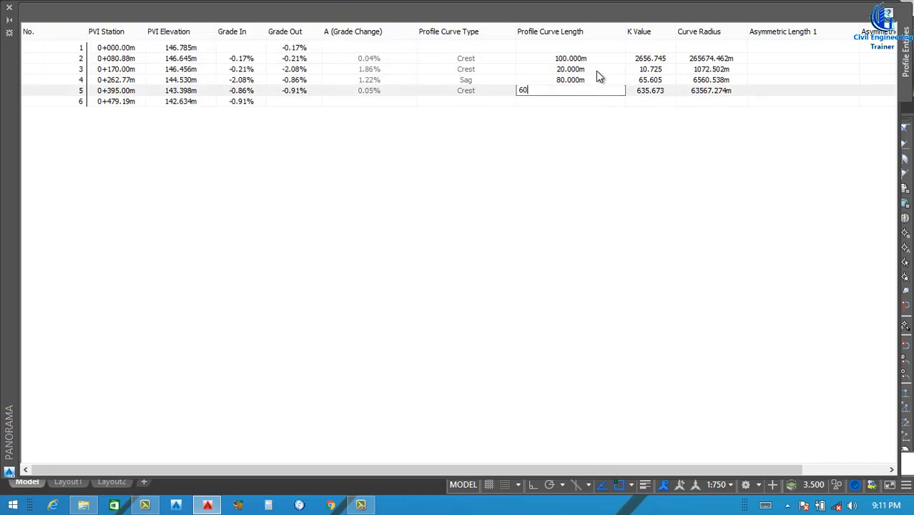
key("Return")
double_click(594, 69)
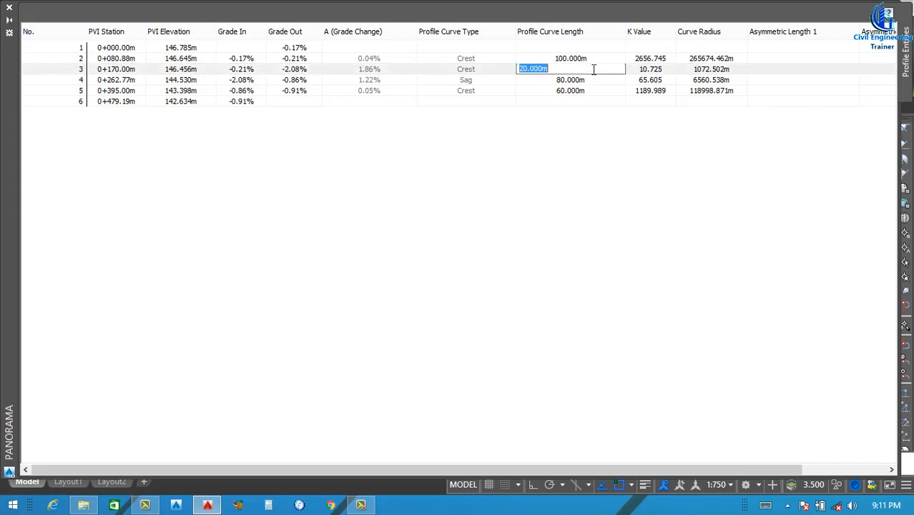
key("Return")
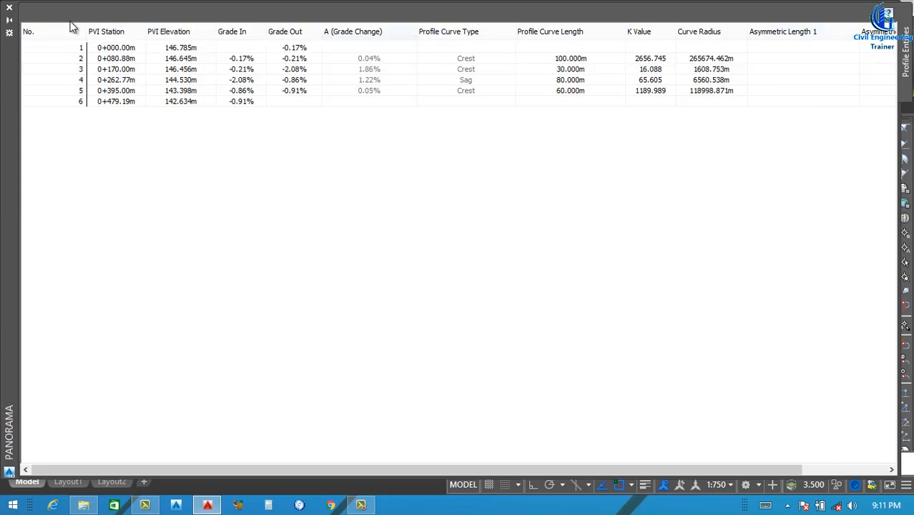
left_click(9, 8)
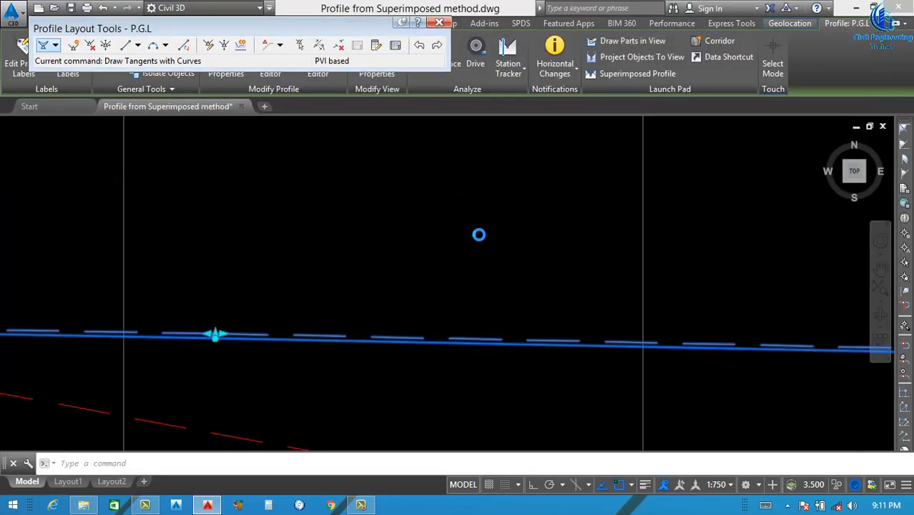
Adjust the P.G.L start elevation to about 146.54 m and its PVIs to stations 0+080, 0+170, 0+280 and 0+395
scroll(478, 235, "down", 8)
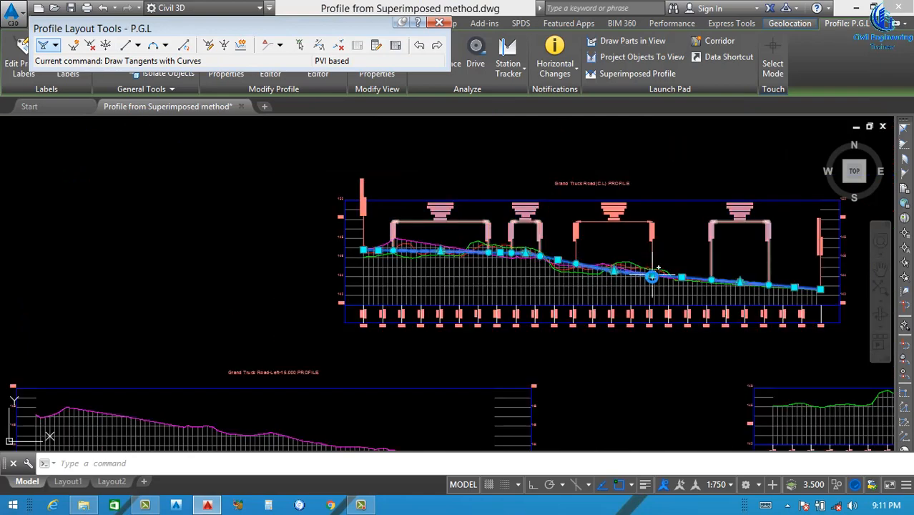
scroll(650, 277, "up", 2)
scroll(522, 278, "down", 2)
key("Escape")
scroll(406, 254, "up", 4)
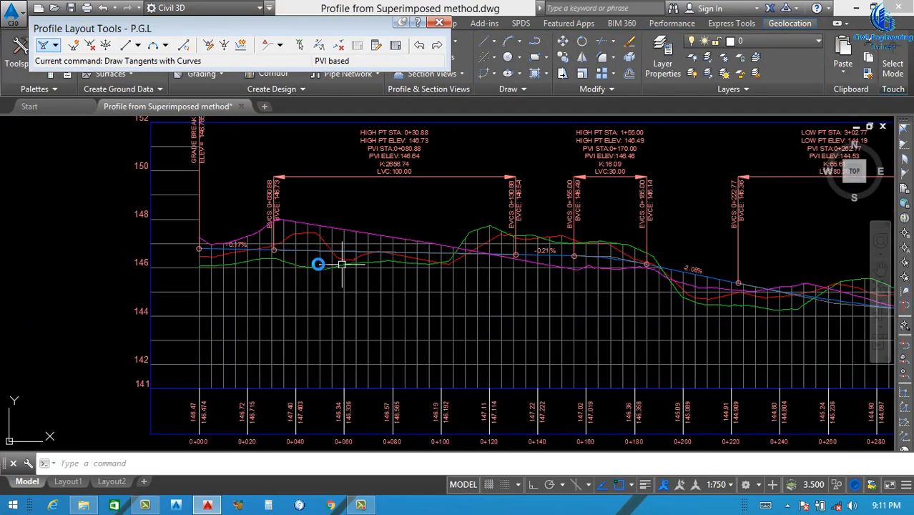
scroll(318, 264, "up", 4)
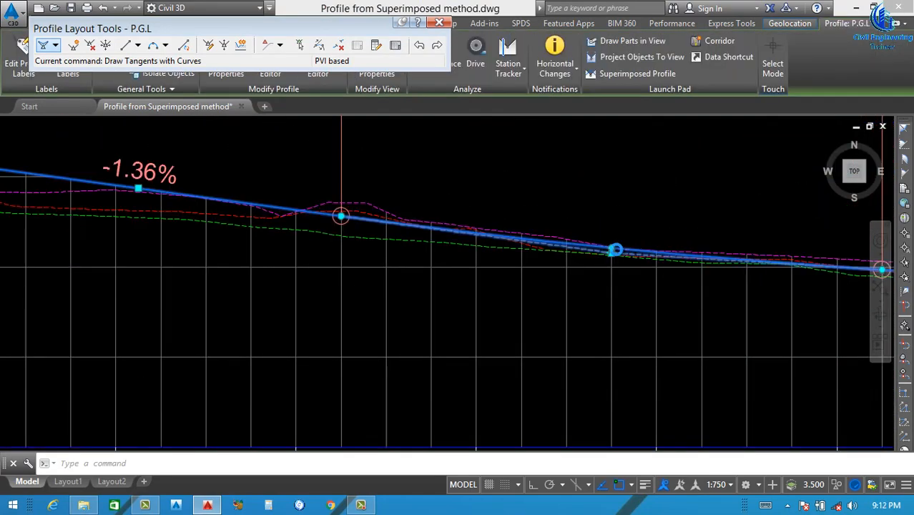
middle_click_drag(340, 214, 615, 251)
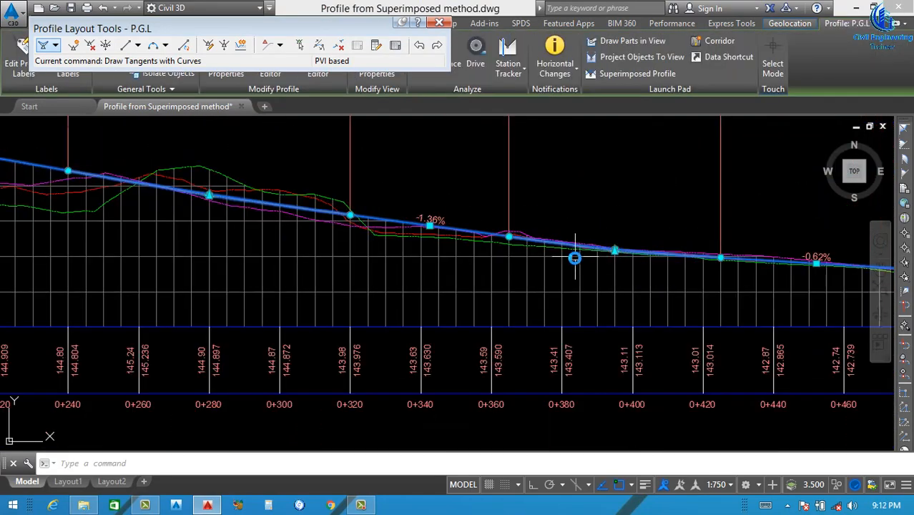
Examine the adjusted P.G.L line and its curves against the centreline and both 15 m offset ground profiles
scroll(574, 257, "down", 3)
scroll(516, 255, "down", 2)
scroll(348, 243, "up", 5)
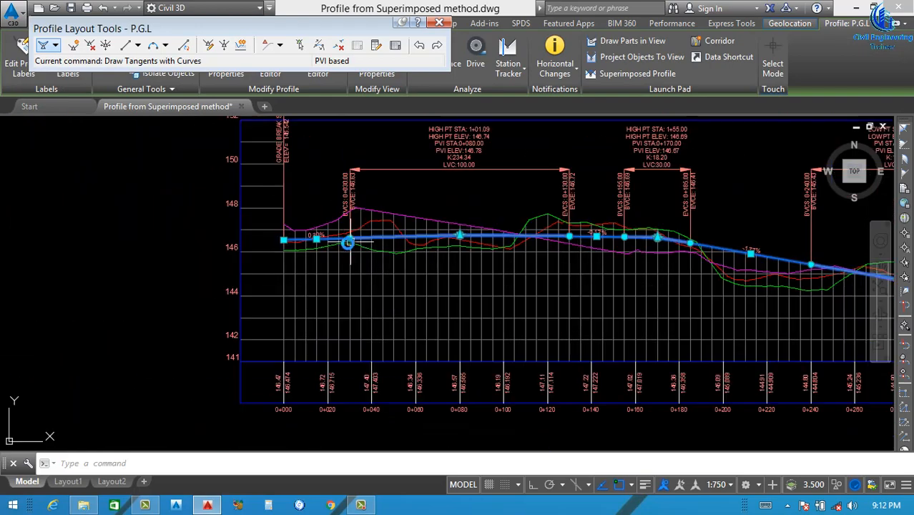
scroll(348, 243, "down", 7)
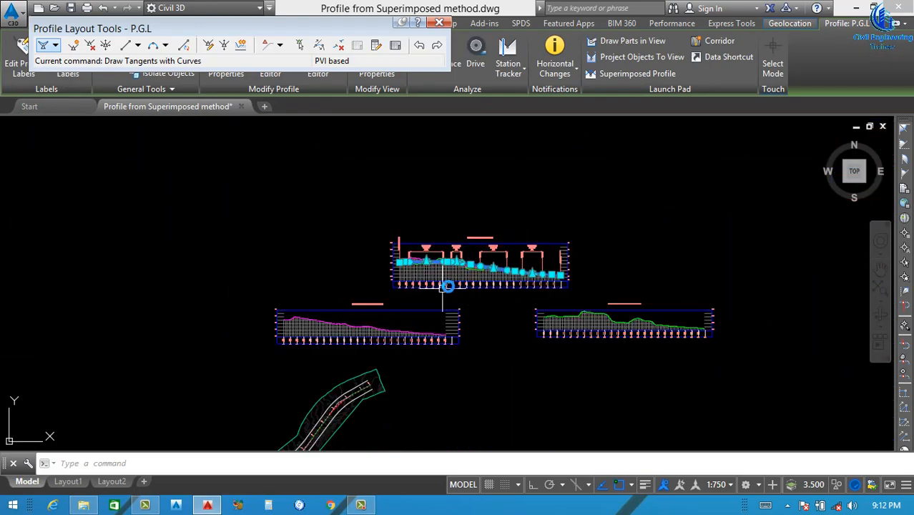
scroll(427, 261, "up", 4)
scroll(418, 254, "up", 5)
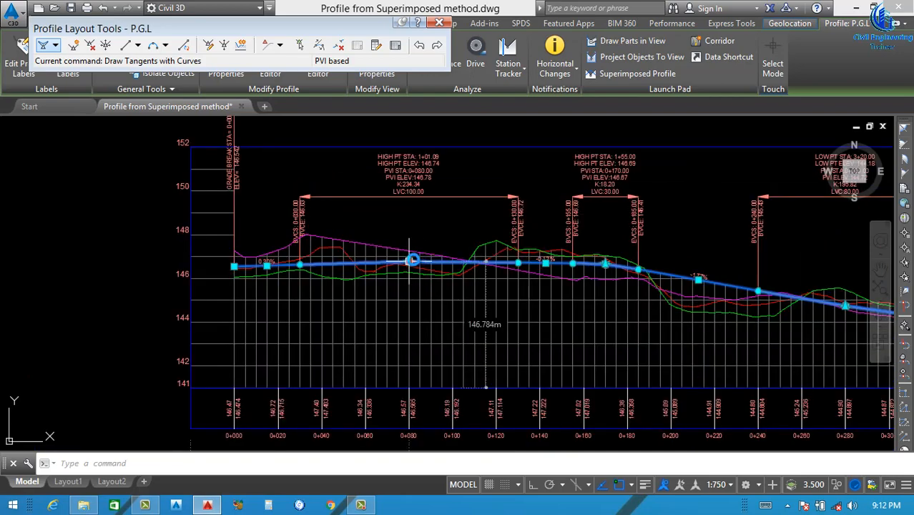
scroll(486, 251, "down", 4)
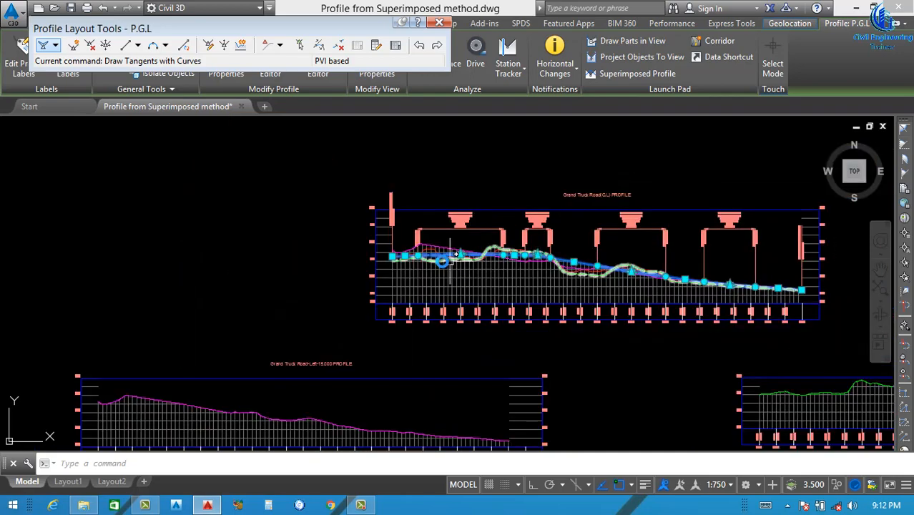
scroll(400, 243, "up", 6)
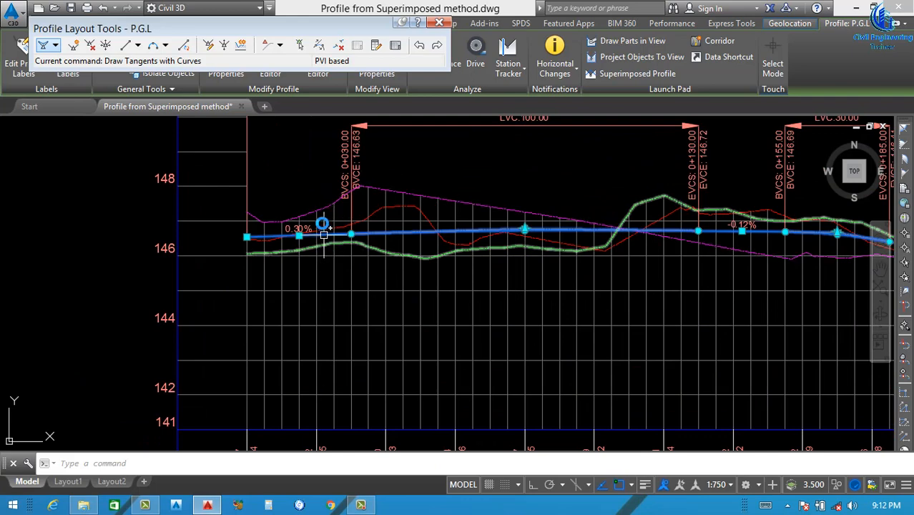
scroll(319, 245, "up", 2)
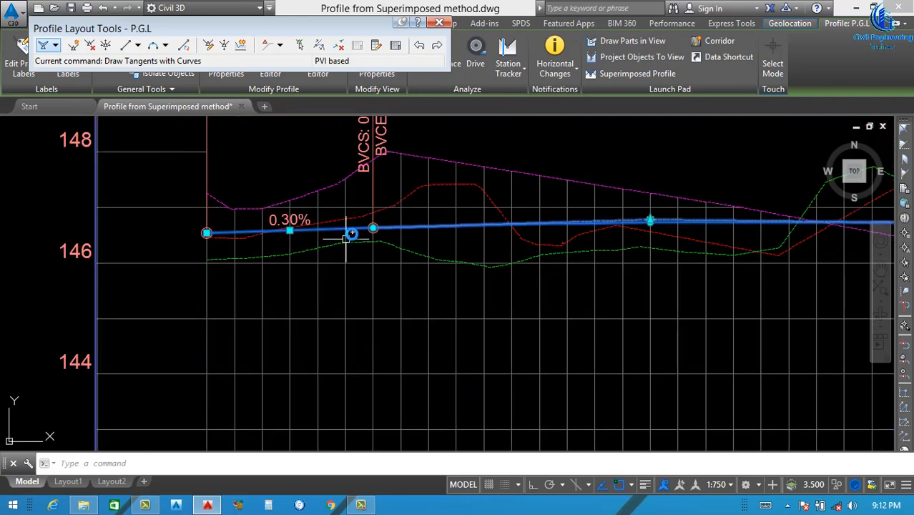
scroll(376, 231, "down", 4)
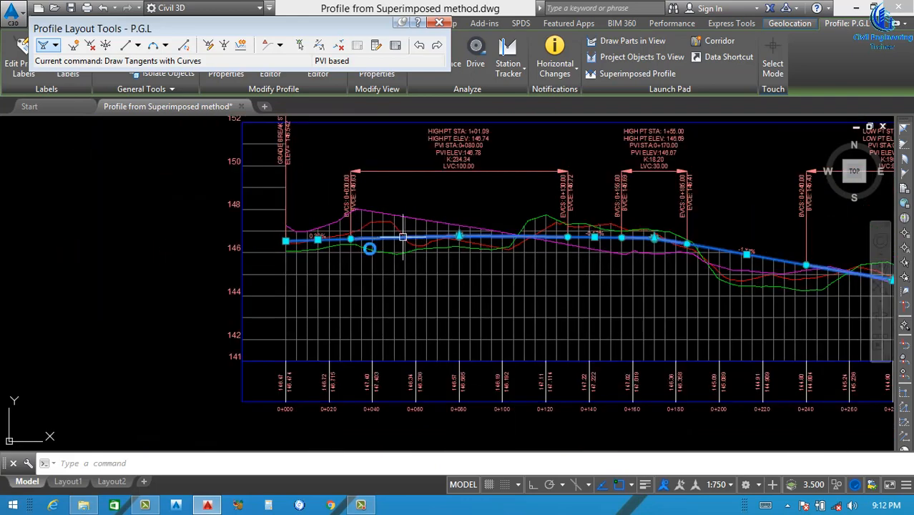
scroll(577, 248, "down", 4)
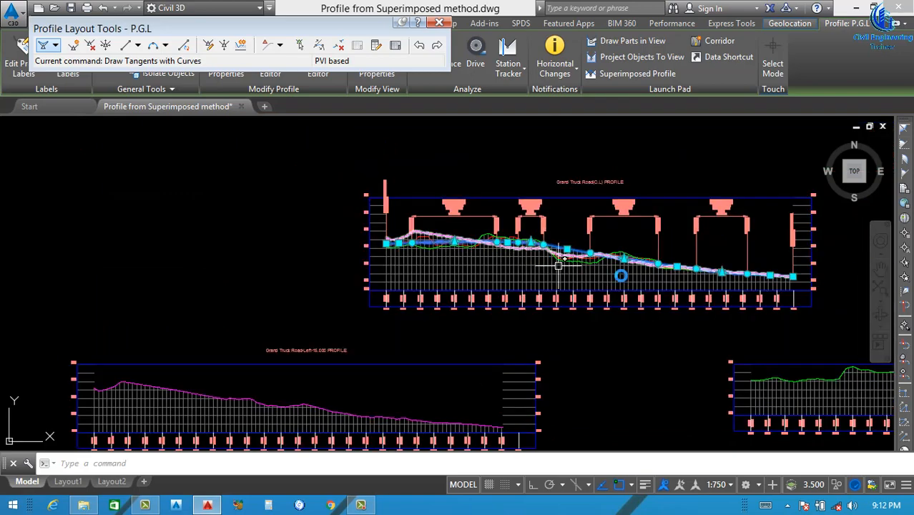
middle_click_drag(665, 285, 599, 281)
scroll(462, 266, "down", 2)
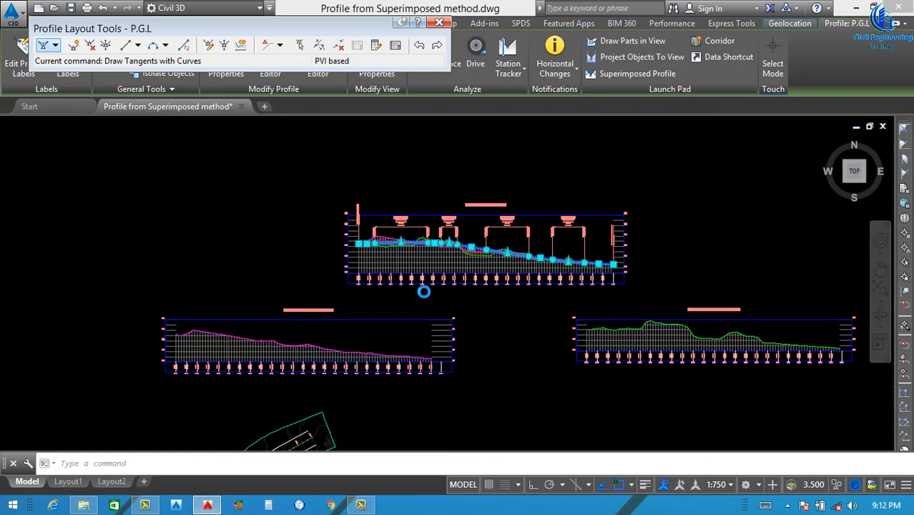
In the centreline profile view's data band, set Profile1 to ngl Surface - Surface (1) and Profile2 to P.G.L
scroll(455, 220, "up", 5)
left_click(454, 218)
right_click(458, 220)
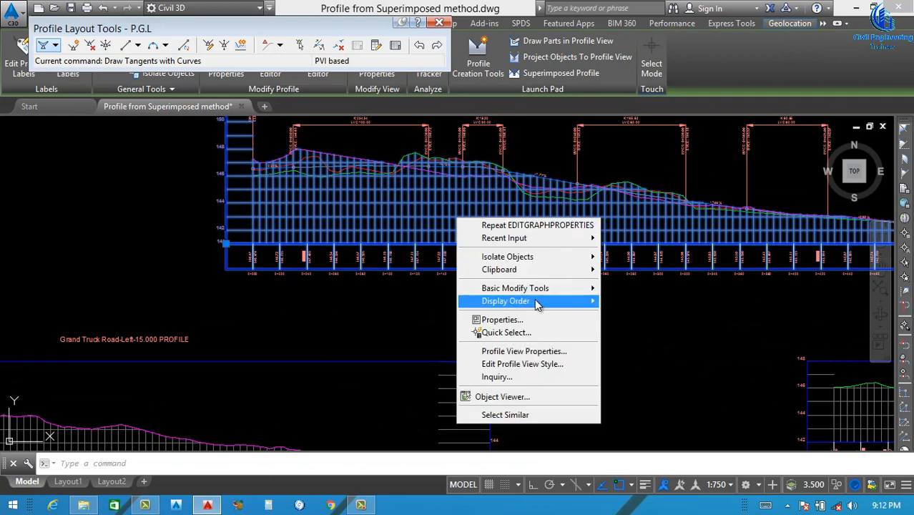
left_click(547, 351)
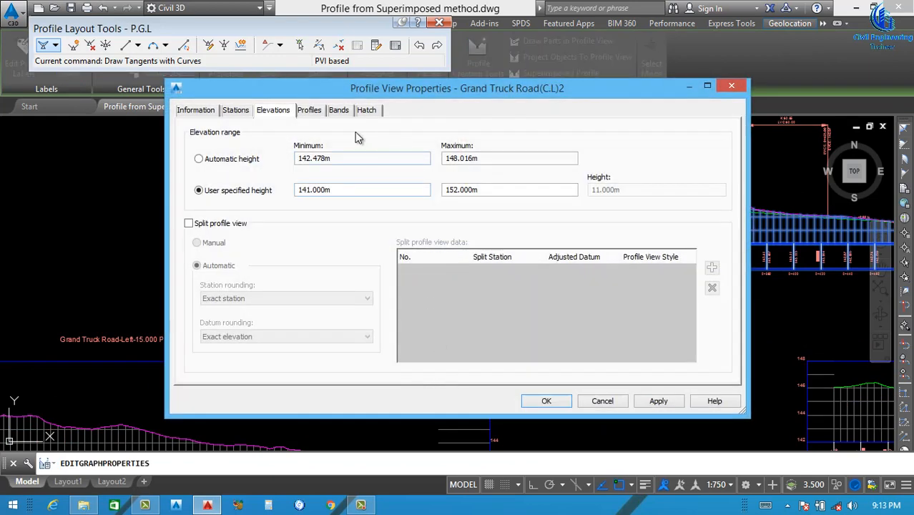
left_click(338, 110)
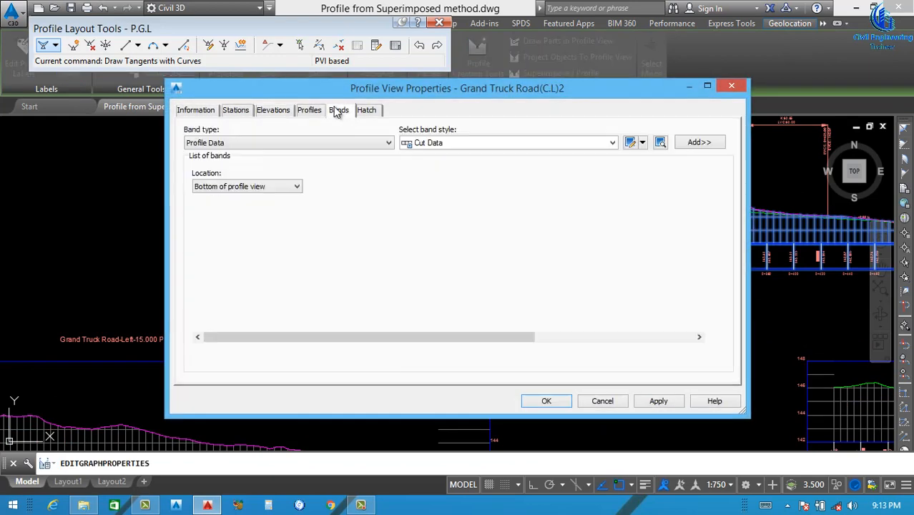
left_click_drag(387, 337, 545, 336)
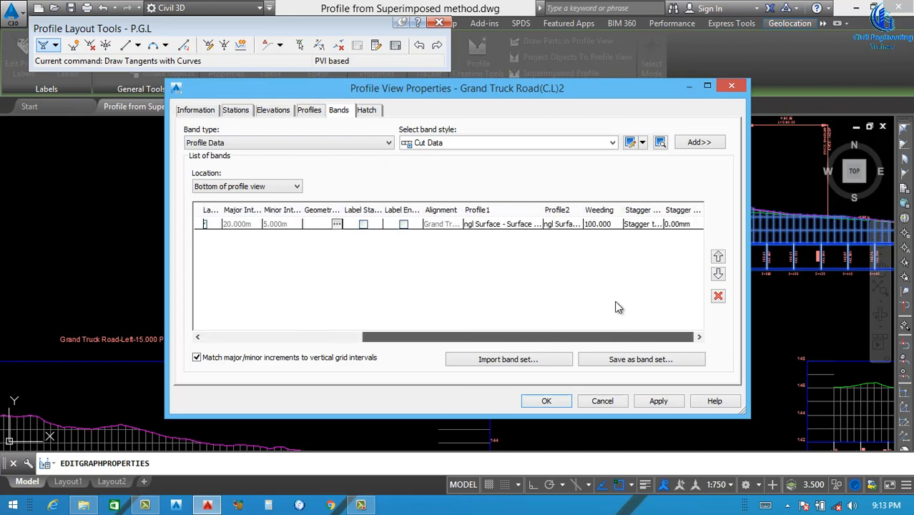
left_click(517, 227)
left_click(509, 228)
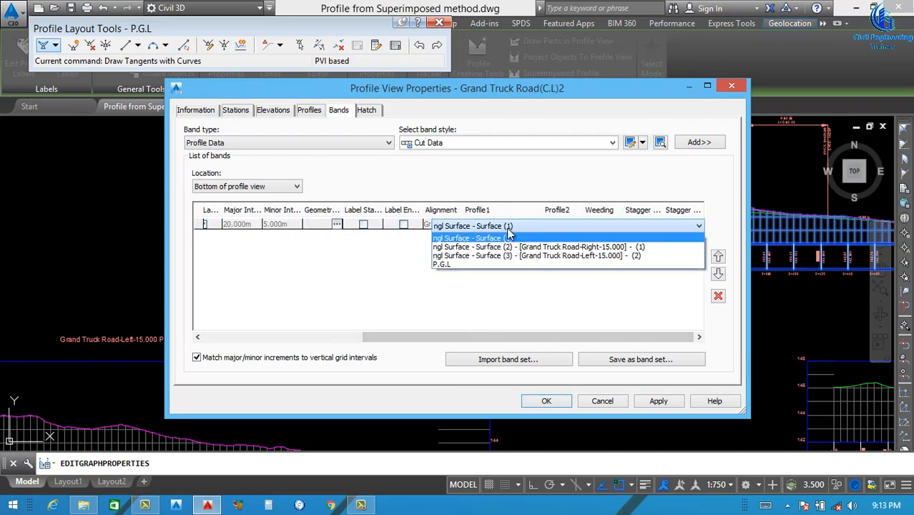
left_click(463, 238)
left_click(563, 228)
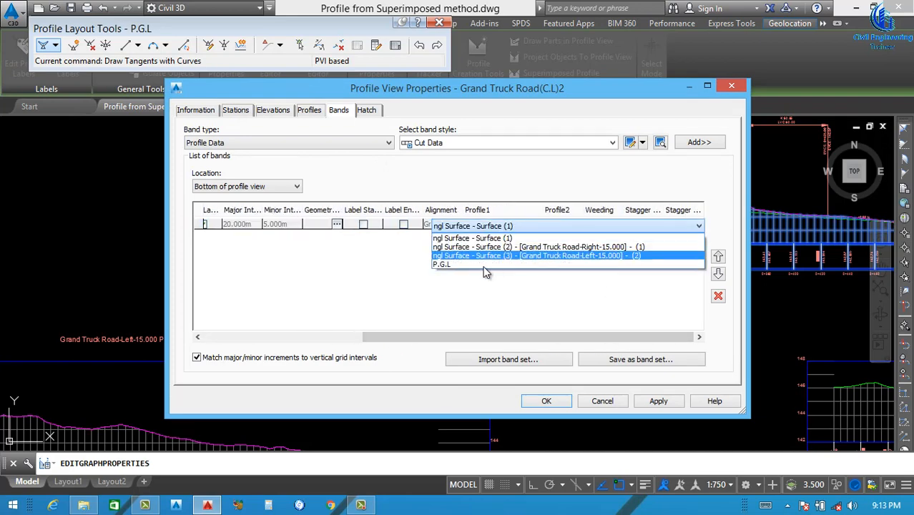
left_click(448, 265)
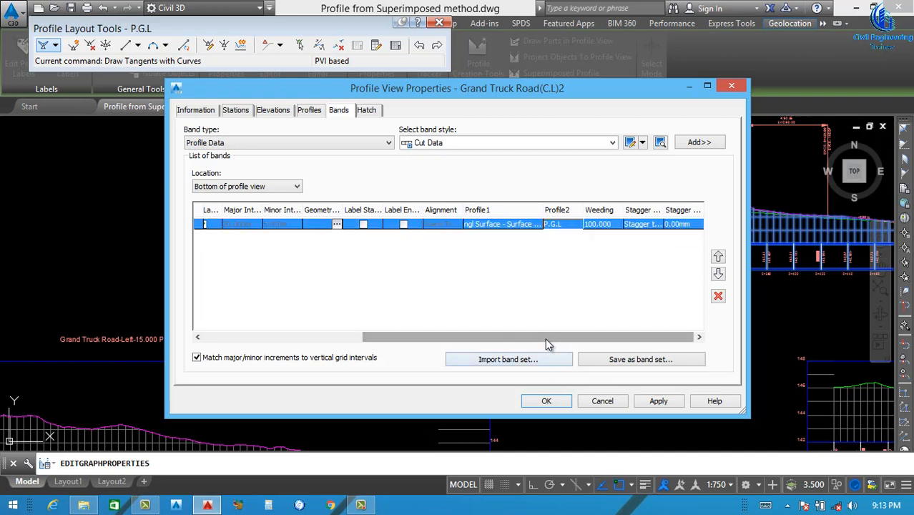
Open the Major Station label composition of the data band's Elevations and Stations style for editing
left_click_drag(547, 337, 292, 337)
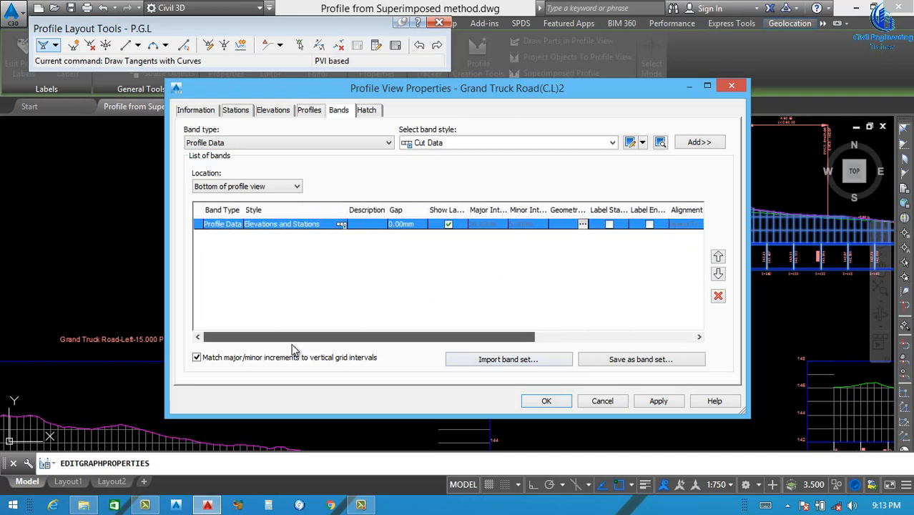
left_click(341, 225)
left_click(476, 171)
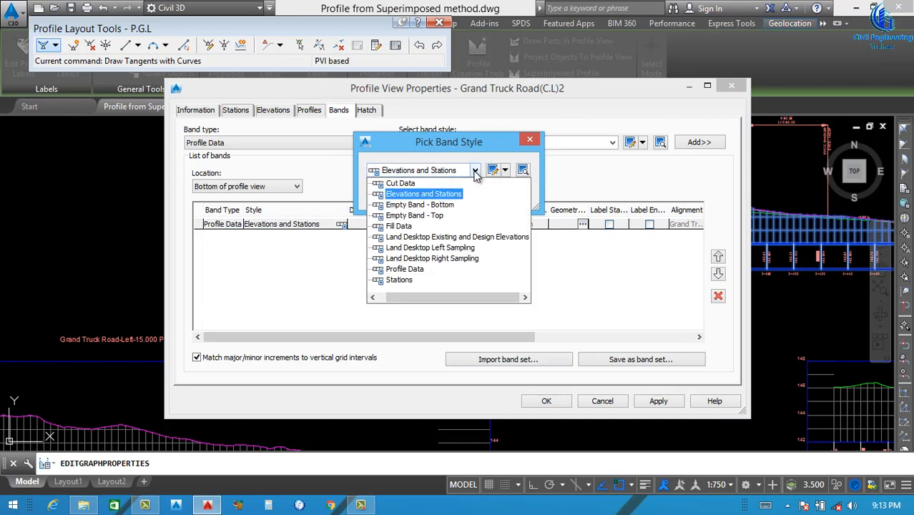
left_click(476, 172)
left_click(493, 170)
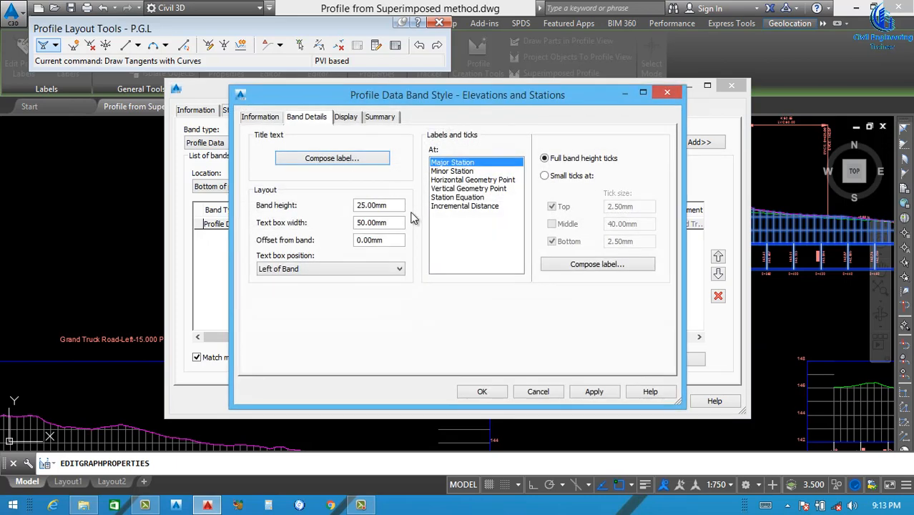
left_click(578, 262)
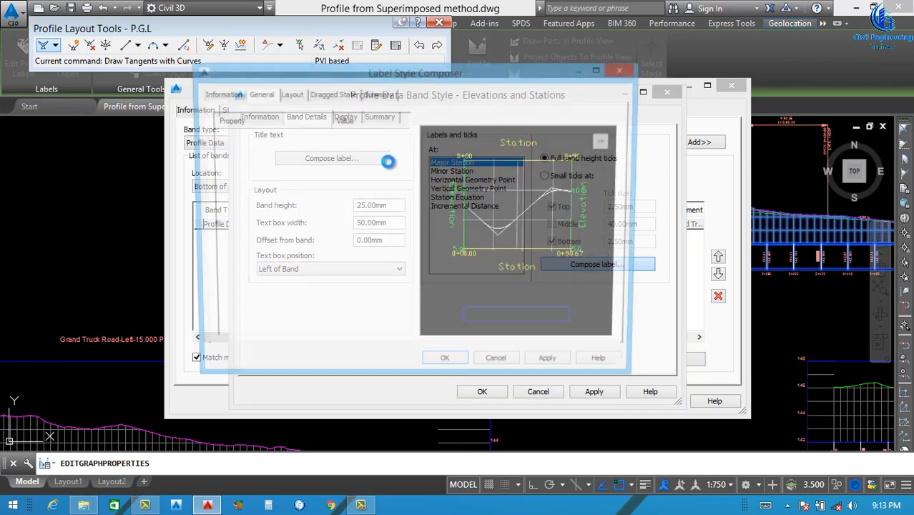
Set the text colour of the Station Value component in the Major Station label to white
left_click(269, 129)
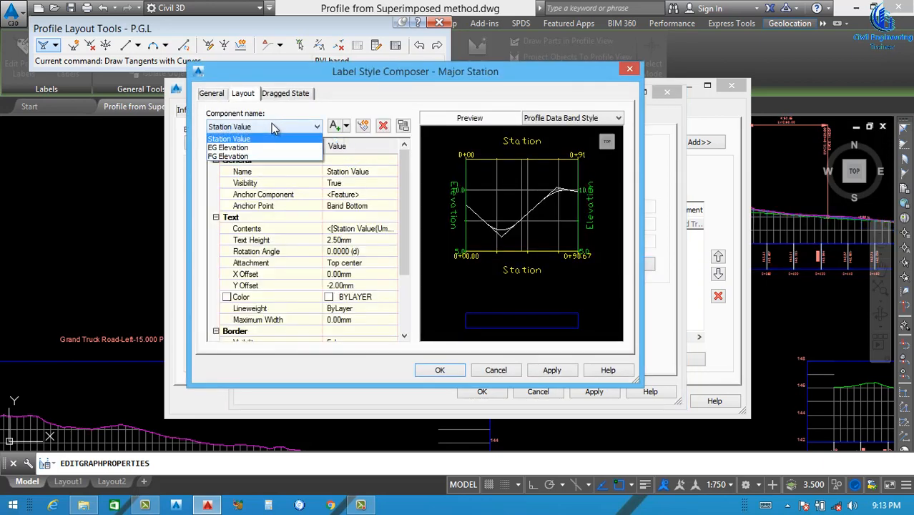
left_click(269, 130)
left_click(269, 129)
left_click(268, 147)
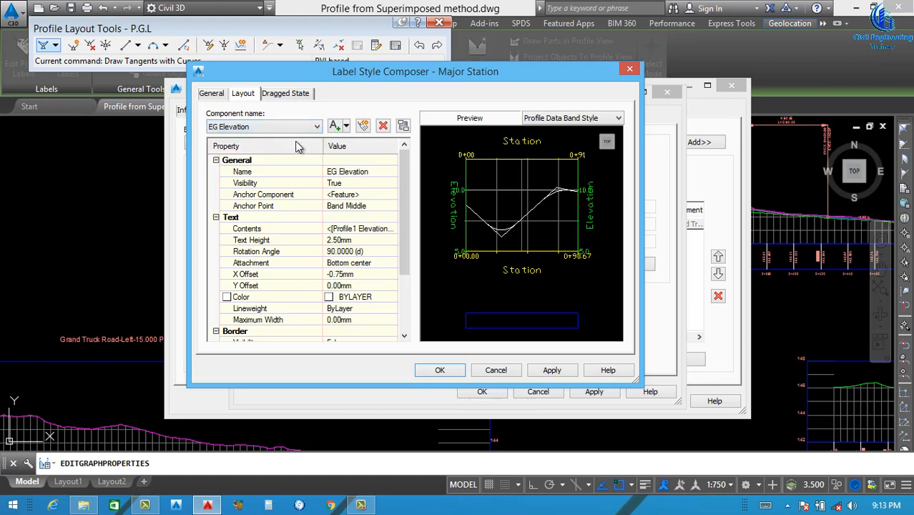
left_click(291, 128)
left_click(251, 140)
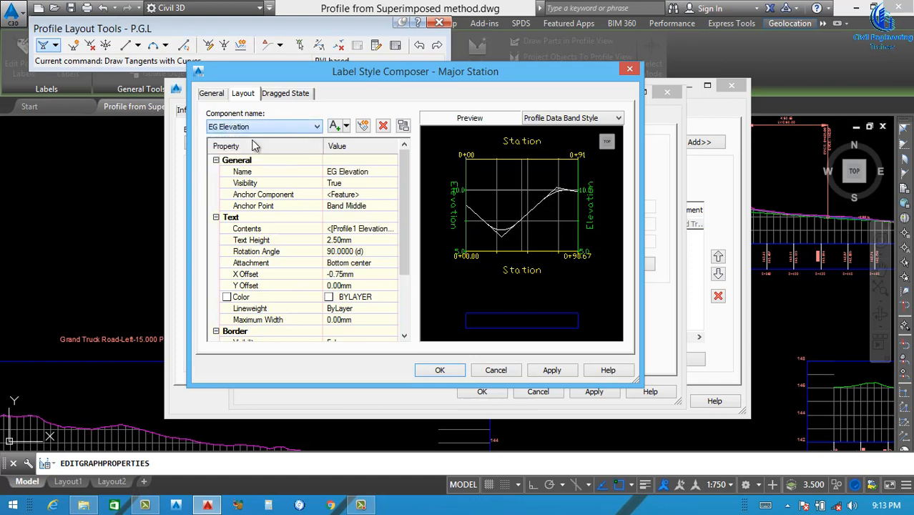
left_click(368, 295)
left_click(392, 297)
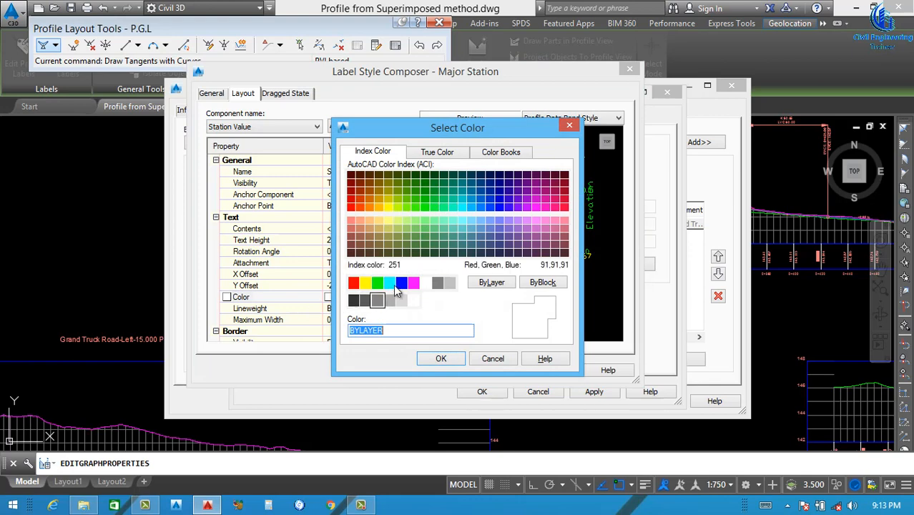
left_click(426, 283)
left_click(436, 356)
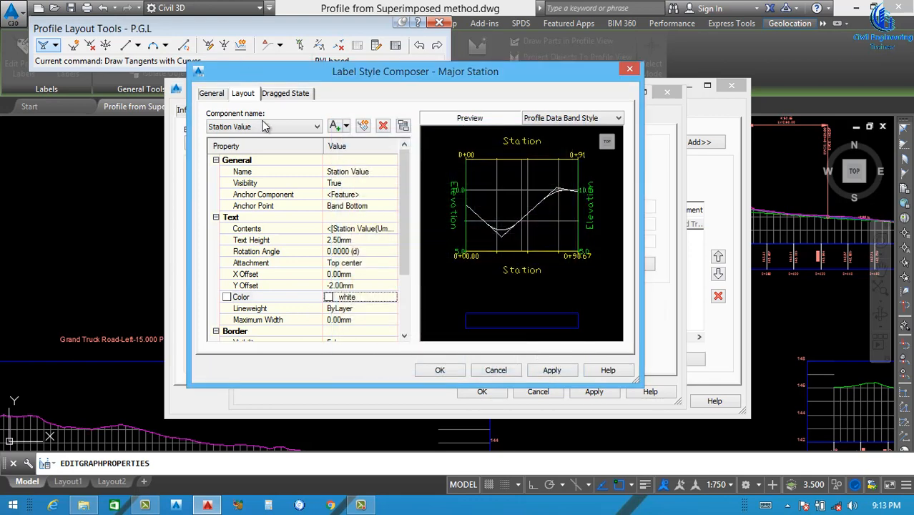
Set the text colour of the EG Elevation component to red
left_click(265, 127)
left_click(252, 146)
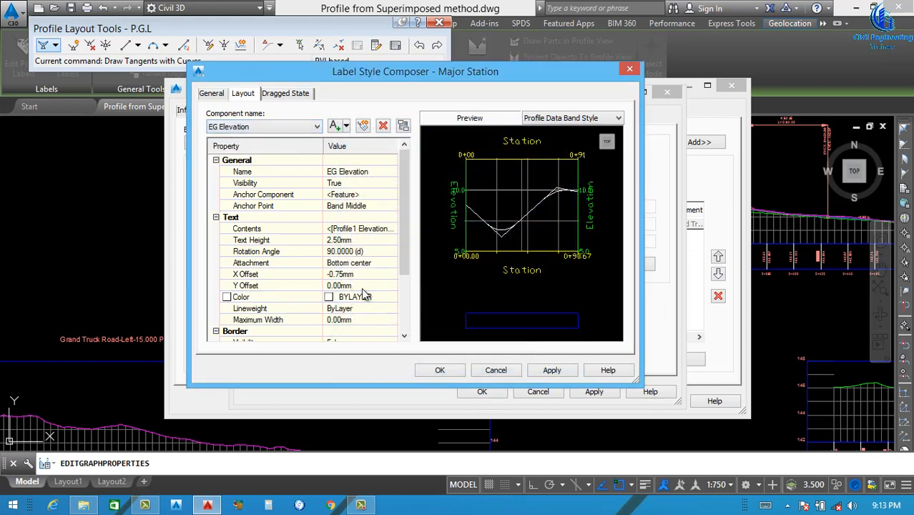
left_click(393, 299)
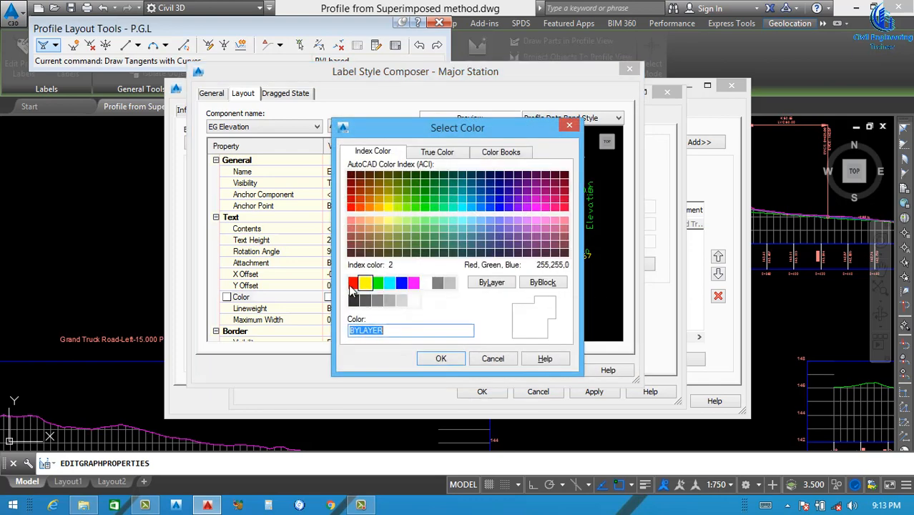
left_click(353, 283)
left_click(440, 359)
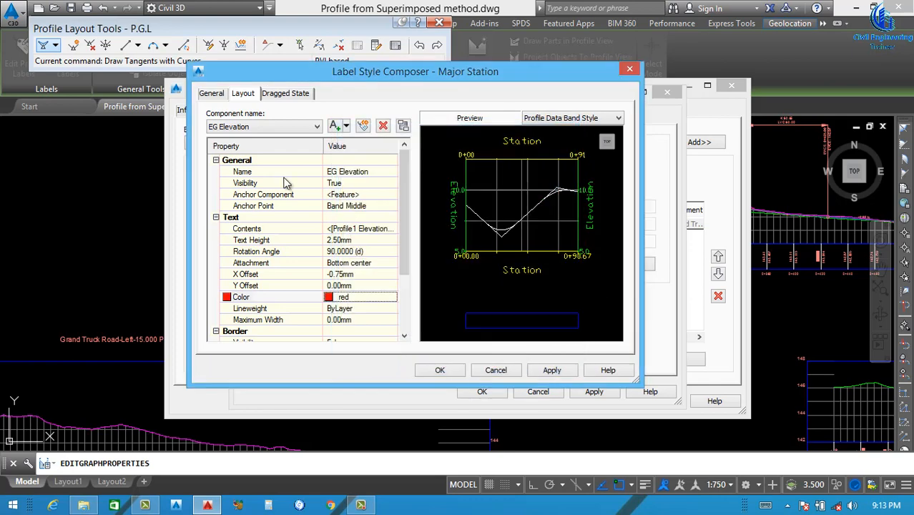
Set the text colour of the FG Elevation component to blue and accept the Major Station label changes
left_click(284, 127)
left_click(257, 156)
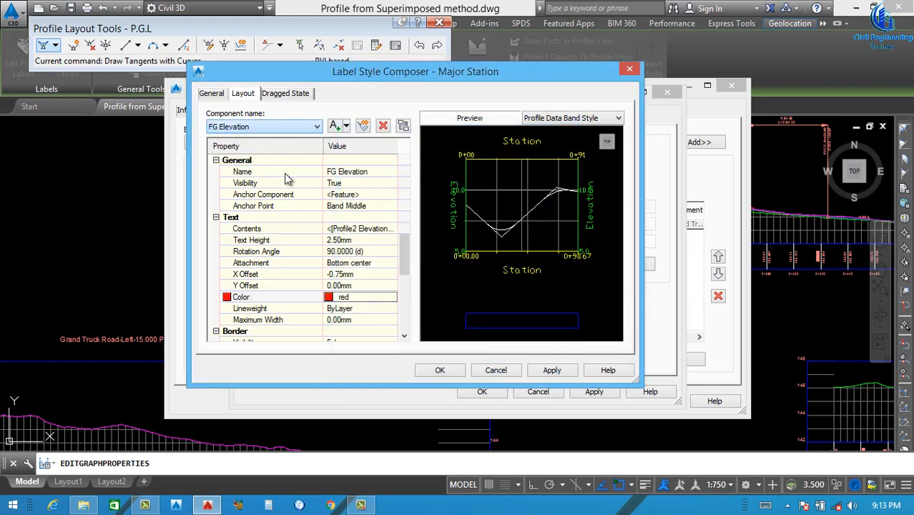
left_click(392, 299)
left_click(401, 282)
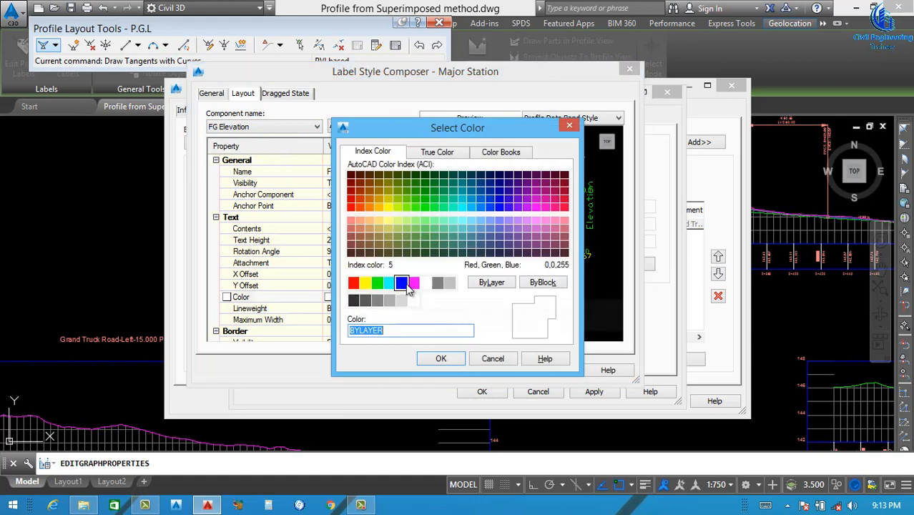
left_click(442, 359)
left_click(560, 371)
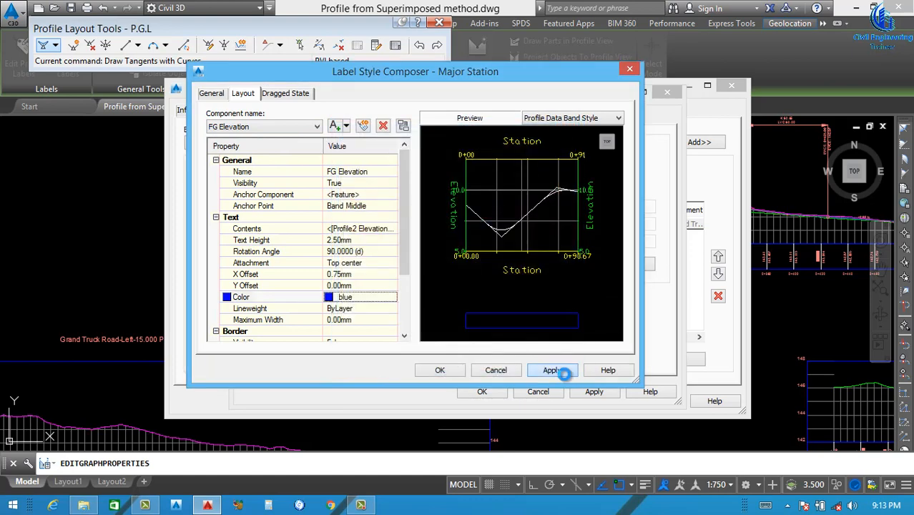
left_click(440, 369)
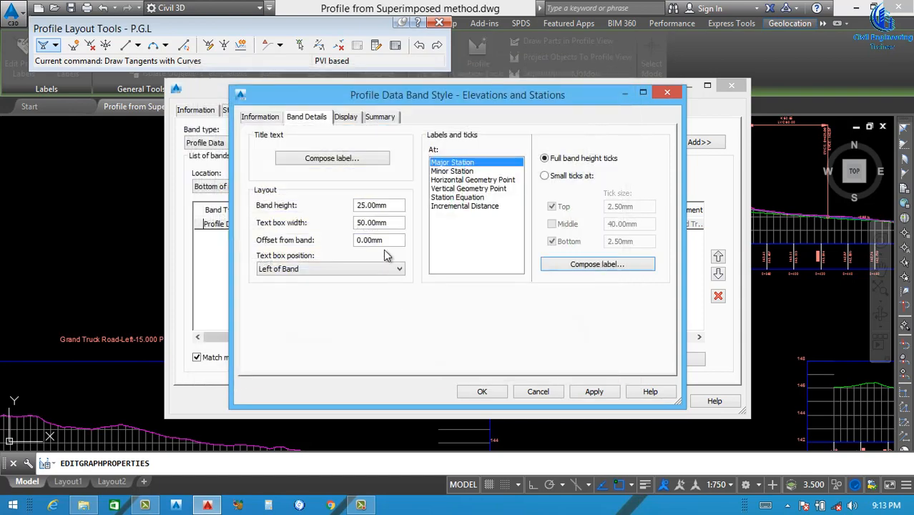
Accept the edited Elevations and Stations band style and apply it to the centreline profile view
left_click(478, 391)
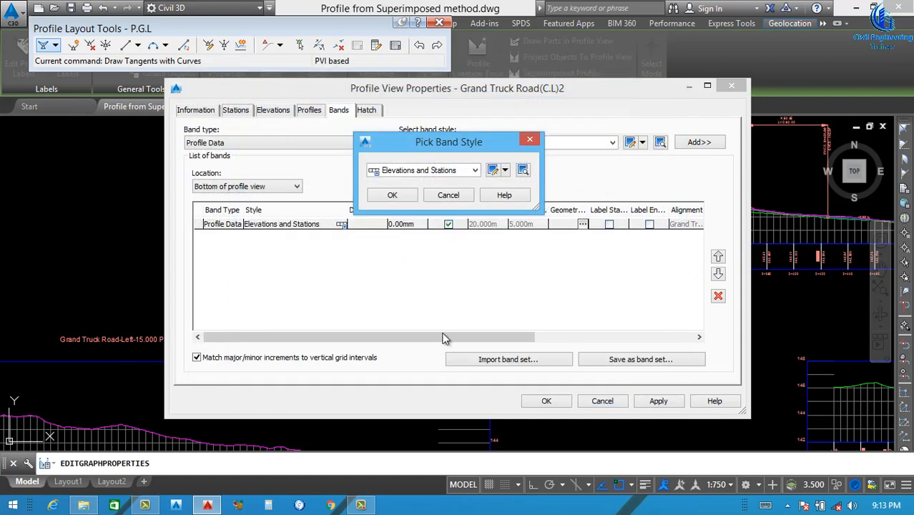
left_click(393, 195)
left_click(638, 401)
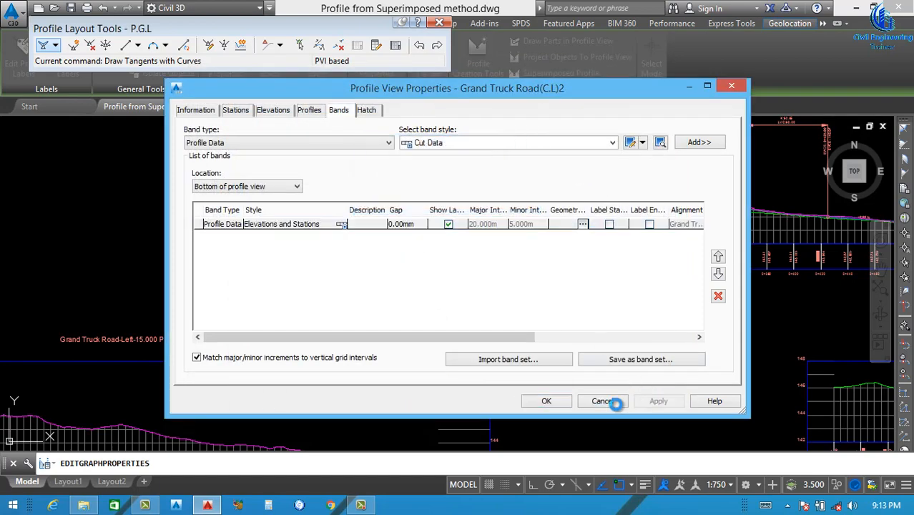
left_click(545, 401)
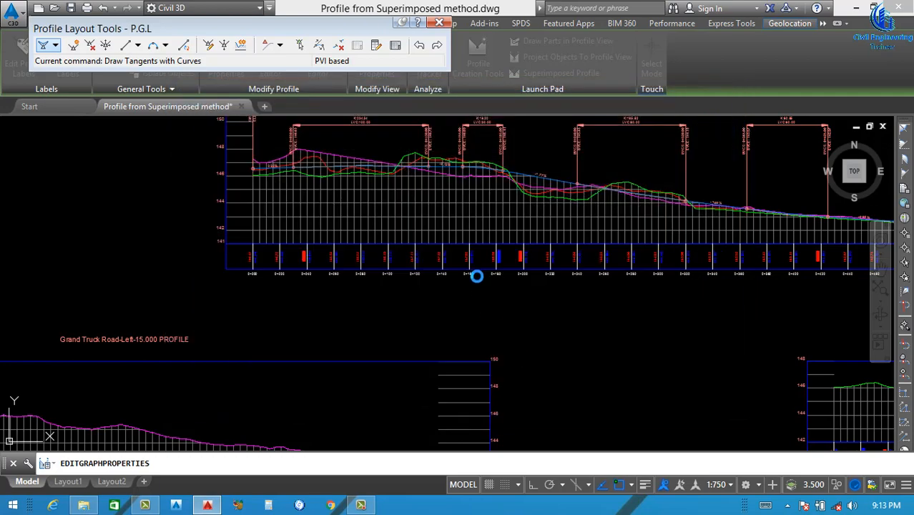
Examine the existing and design elevation labels in the centreline view's data band against the plotted profiles
scroll(394, 215, "down", 5)
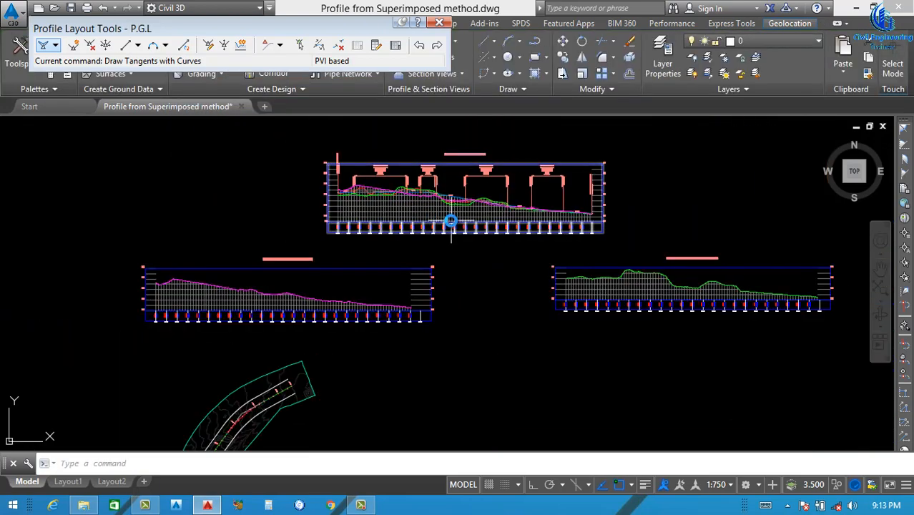
scroll(449, 218, "up", 5)
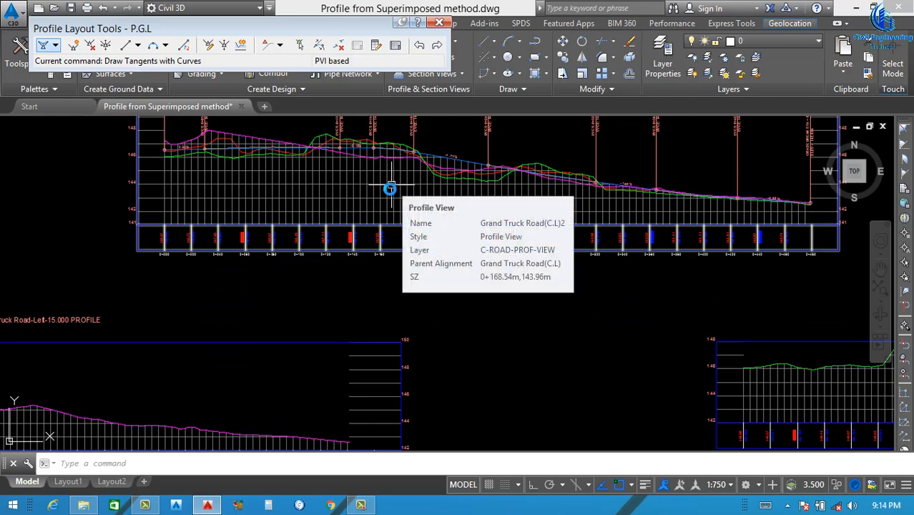
scroll(389, 193, "down", 2)
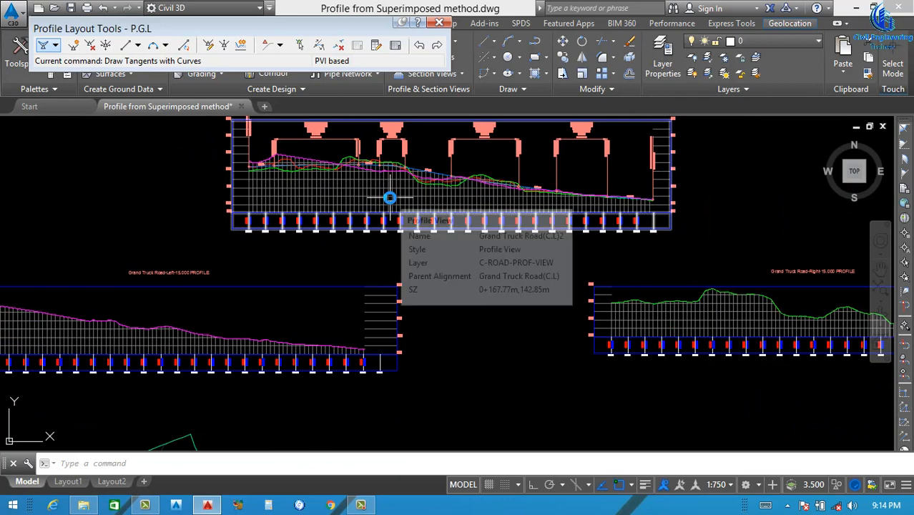
scroll(417, 187, "down", 2)
scroll(362, 198, "up", 9)
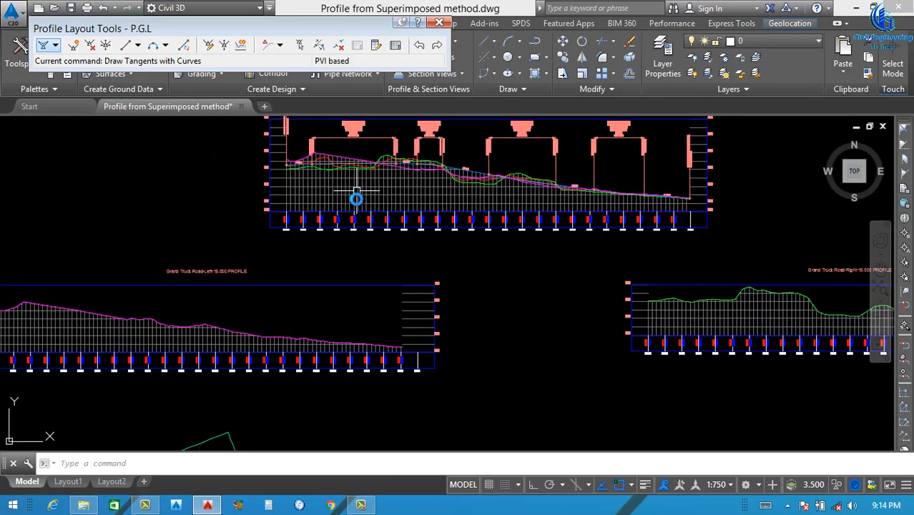
scroll(208, 228, "up", 5)
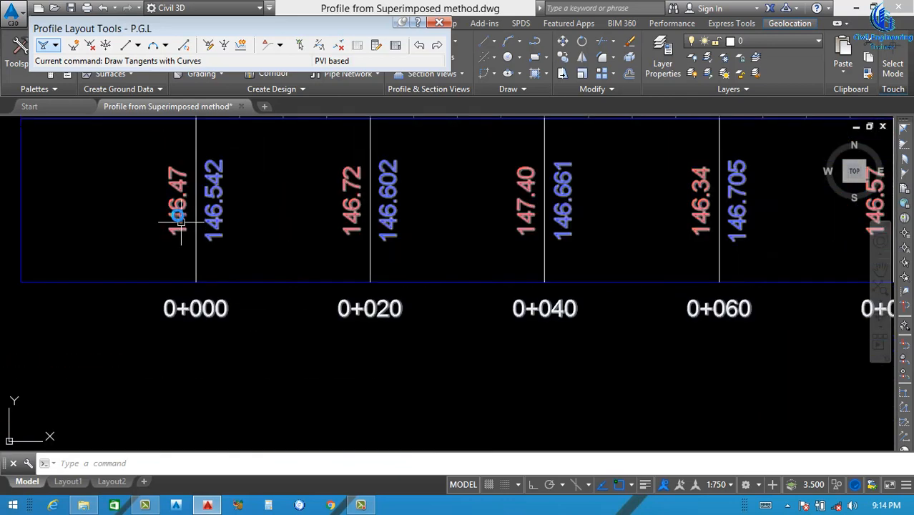
scroll(190, 223, "down", 5)
scroll(184, 222, "up", 4)
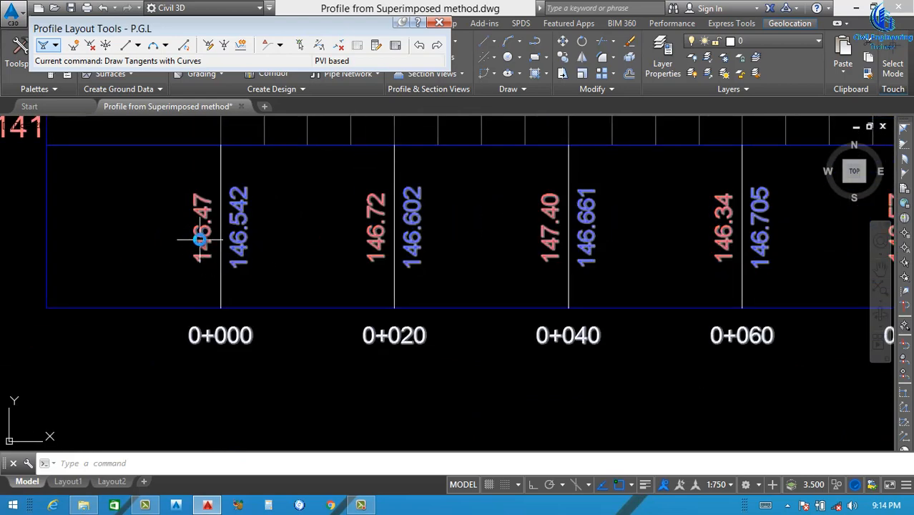
scroll(200, 236, "down", 6)
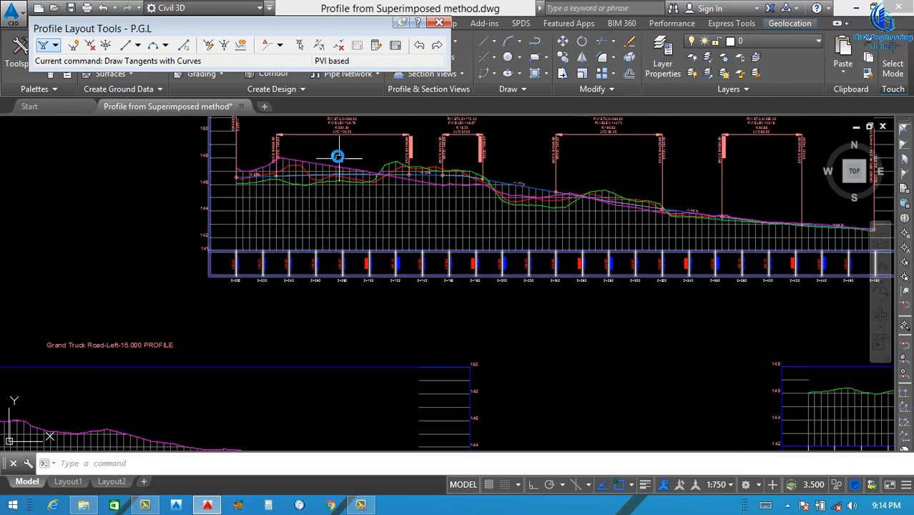
scroll(326, 168, "up", 3)
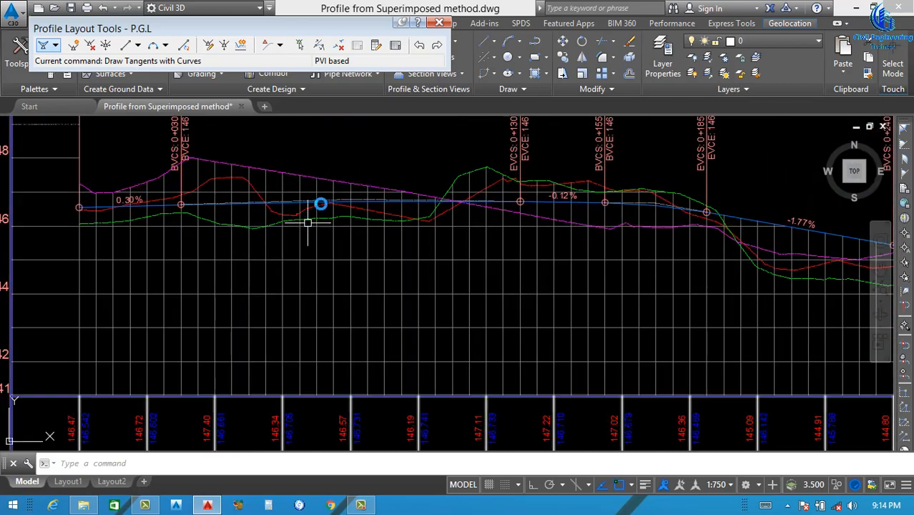
scroll(320, 203, "down", 4)
scroll(350, 247, "down", 3)
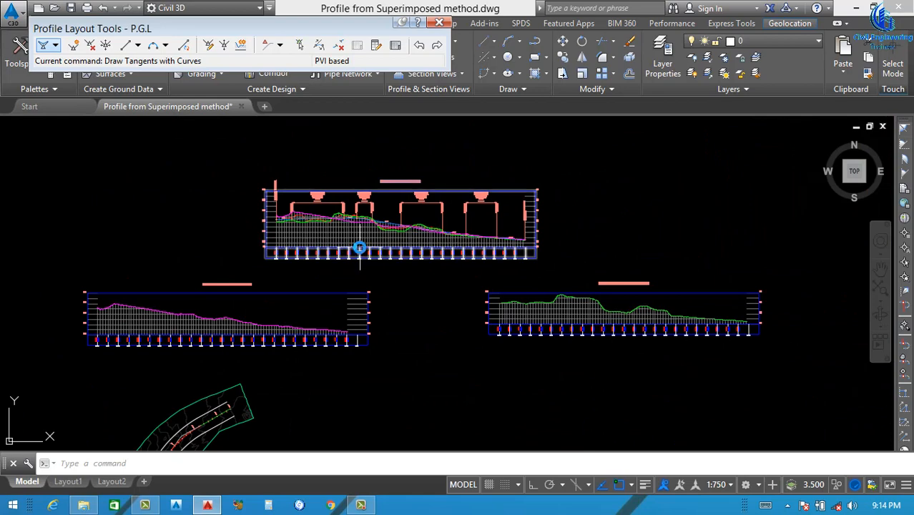
scroll(336, 248, "up", 4)
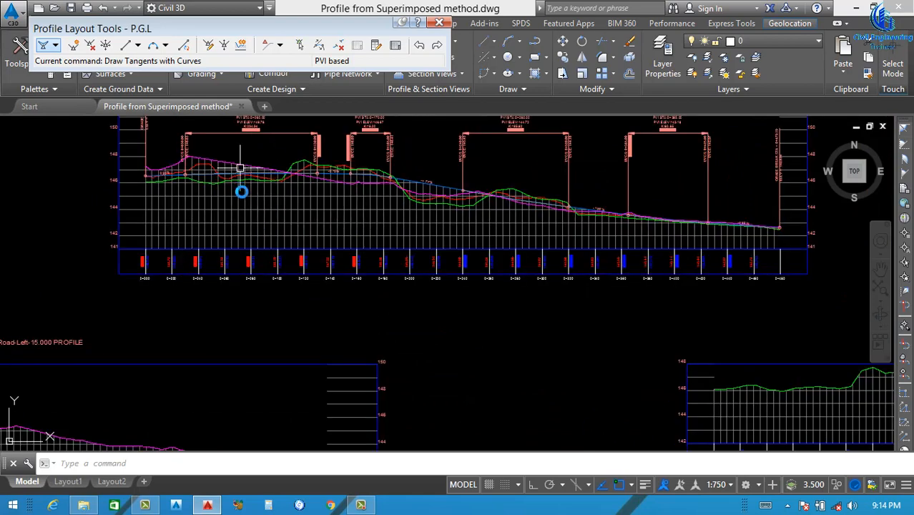
Move the Grand Truck Road centreline profile view upward, farther away from the two 15 m offset profile views
left_click(350, 218)
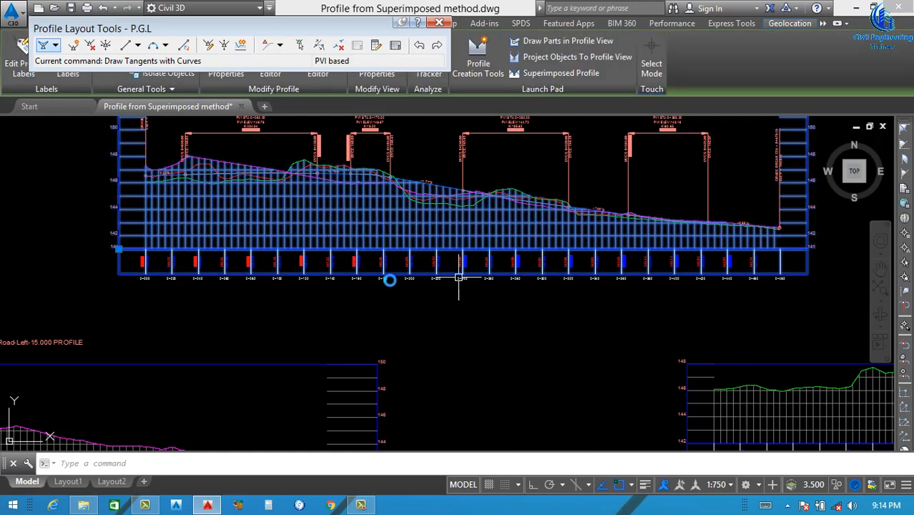
type("m")
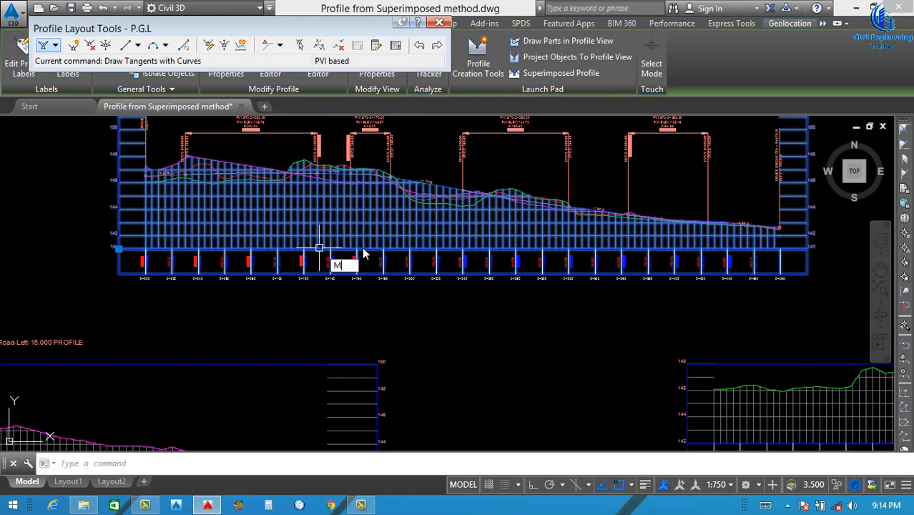
key("Return")
scroll(373, 250, "down", 3)
left_click(601, 207)
scroll(601, 186, "up", 5)
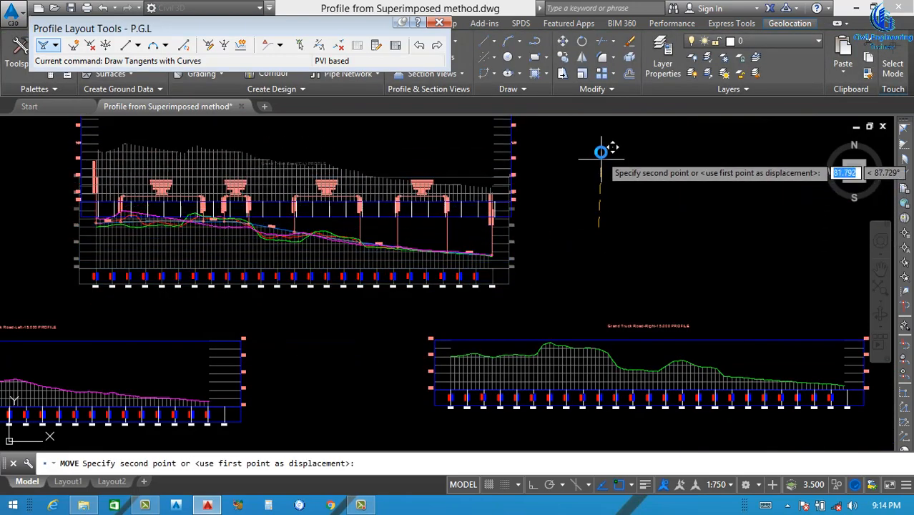
left_click(559, 205)
Remove the Elevations and Stations band from the Grand Truck Road centreline profile view and close the P.G.L profile layout tools
scroll(429, 225, "down", 3)
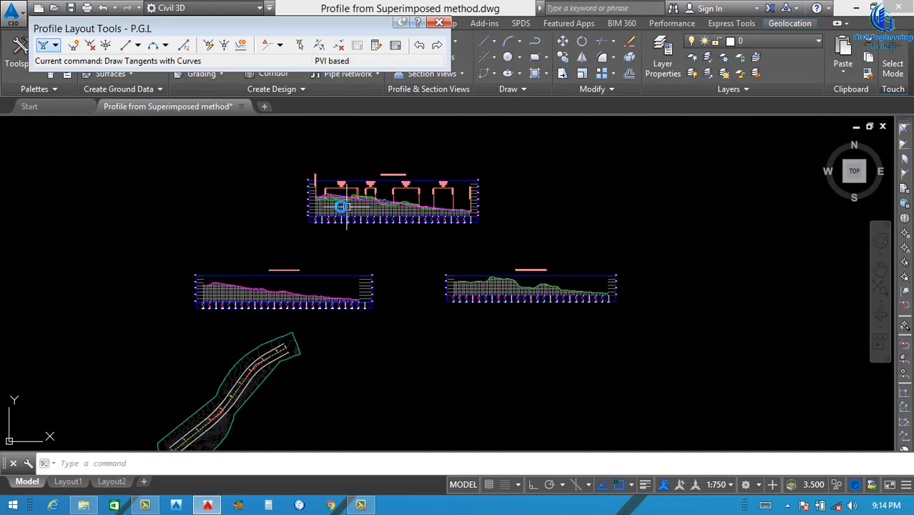
scroll(343, 206, "up", 5)
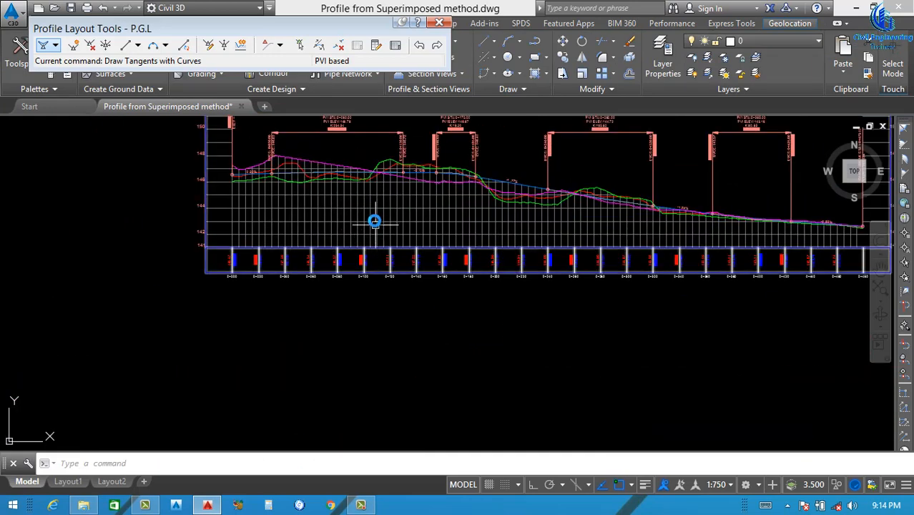
left_click(374, 218)
right_click(444, 227)
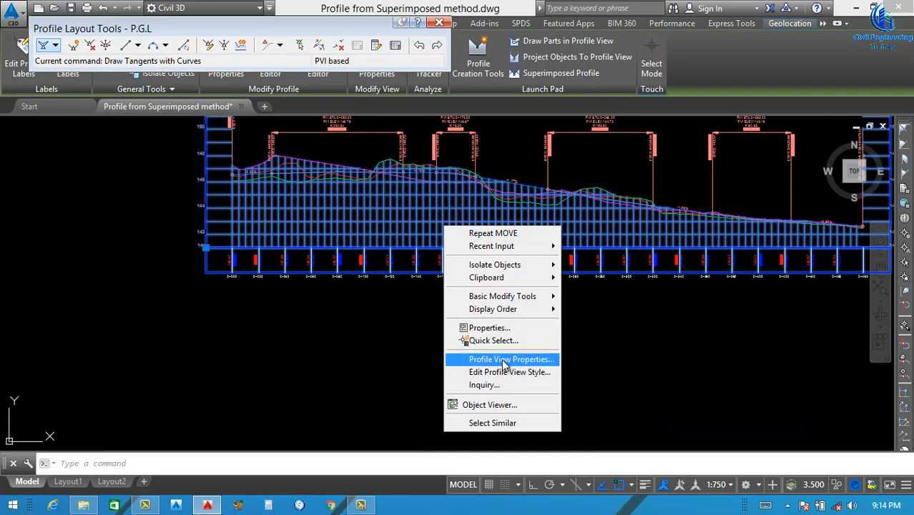
left_click(509, 359)
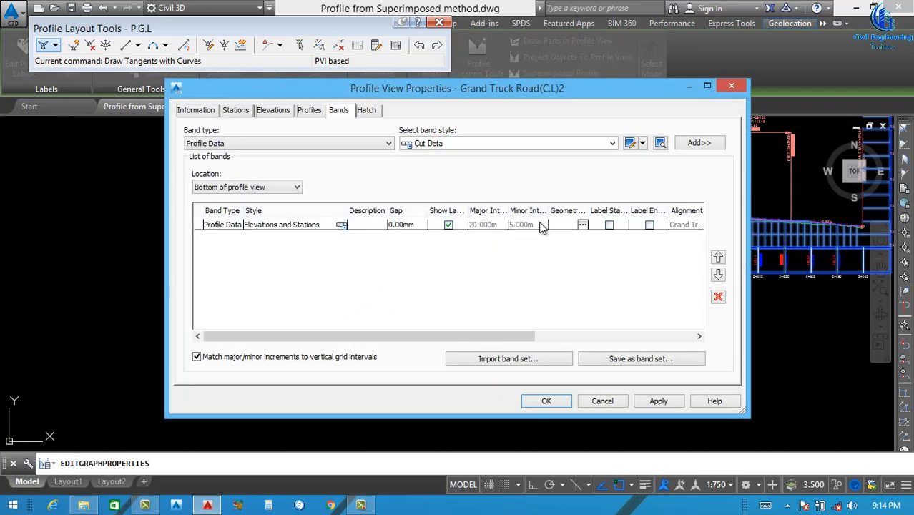
left_click(542, 227)
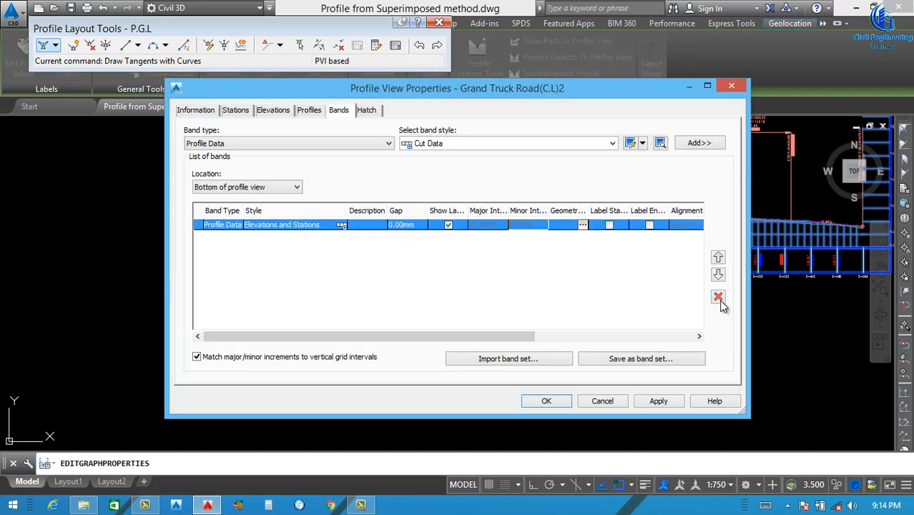
left_click(718, 296)
left_click(657, 402)
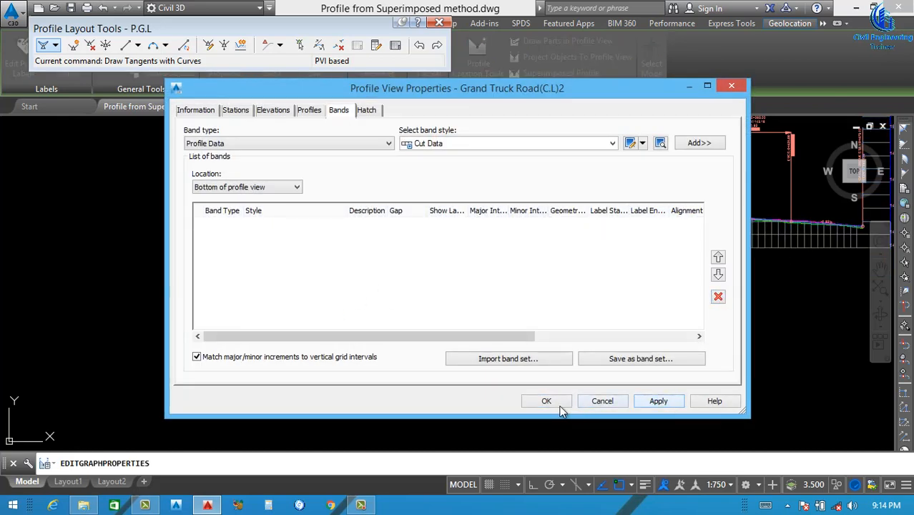
left_click(545, 401)
key("Escape")
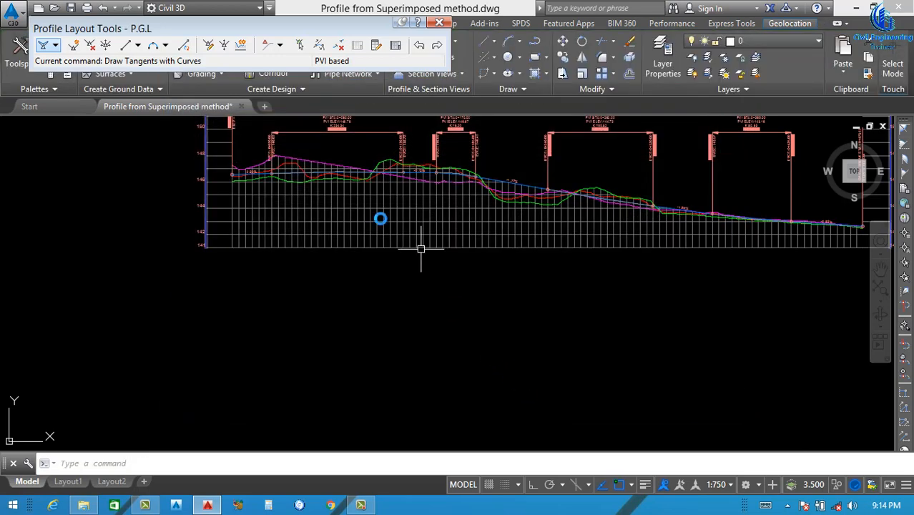
scroll(397, 215, "down", 2)
left_click(440, 23)
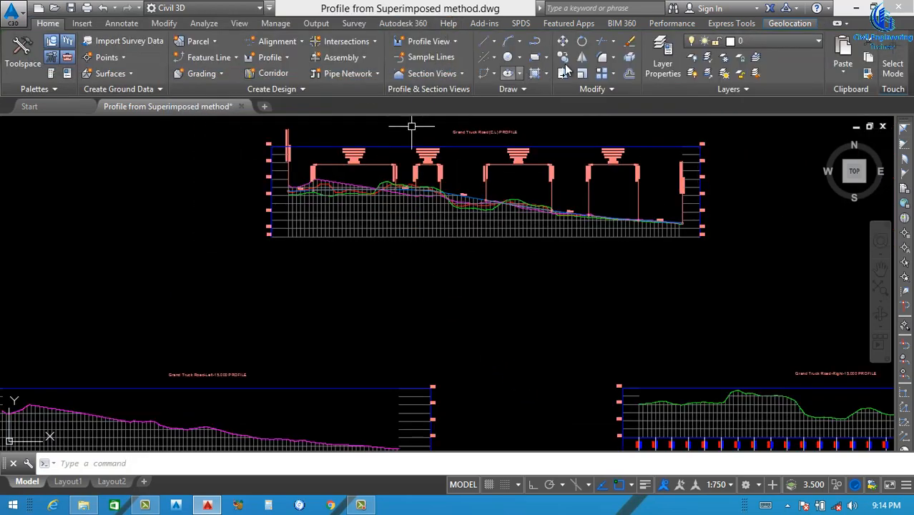
Try to import styles from another drawing and save the current drawing so that the style import can run
left_click(289, 26)
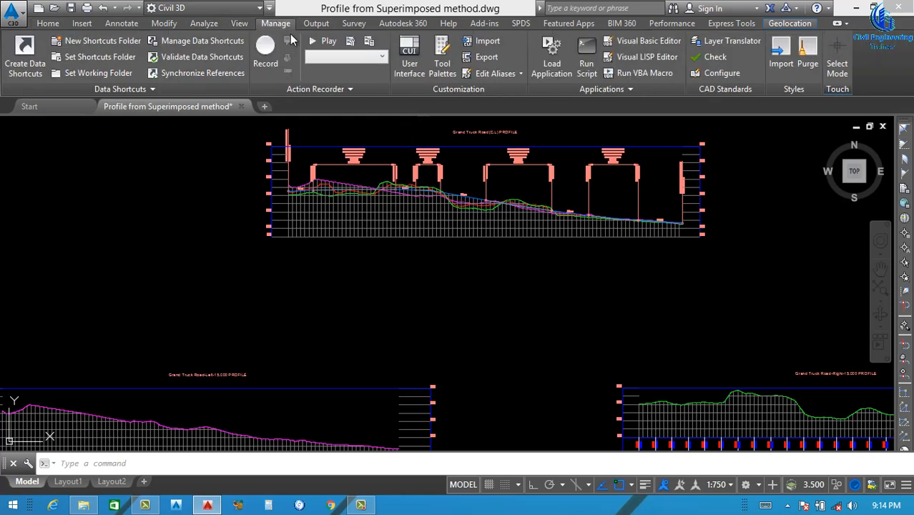
left_click(775, 69)
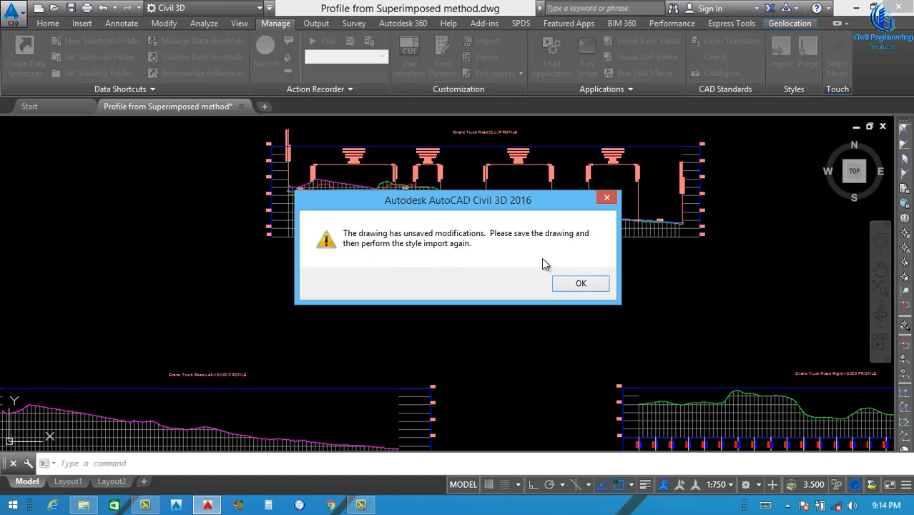
left_click(581, 285)
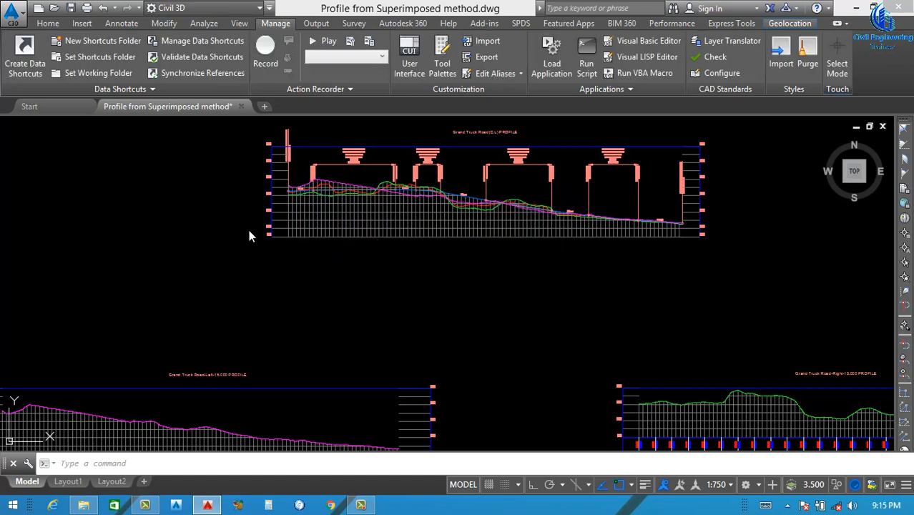
key("ctrl+s")
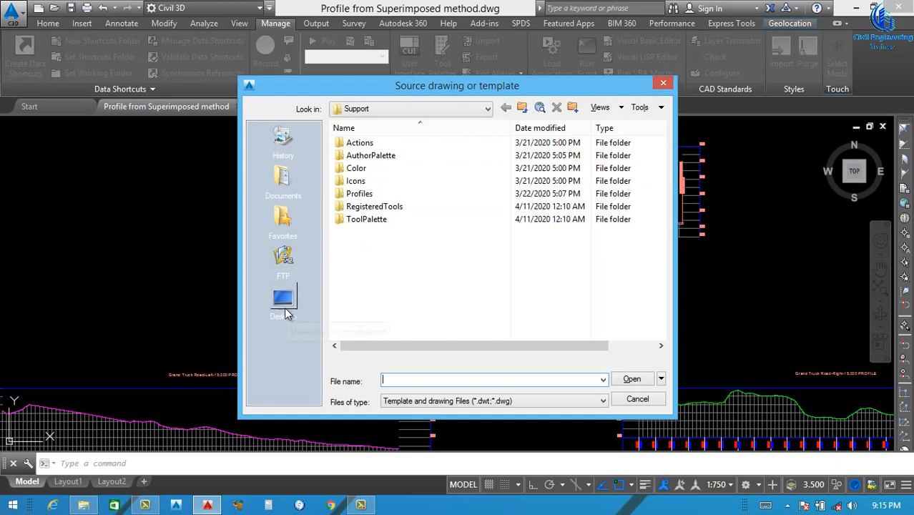
Import the Surface, Alignment, Profile and Profile View styles with settings from the Superimposed Profile Bands drawing on the Desktop
left_click(286, 312)
left_click(380, 257)
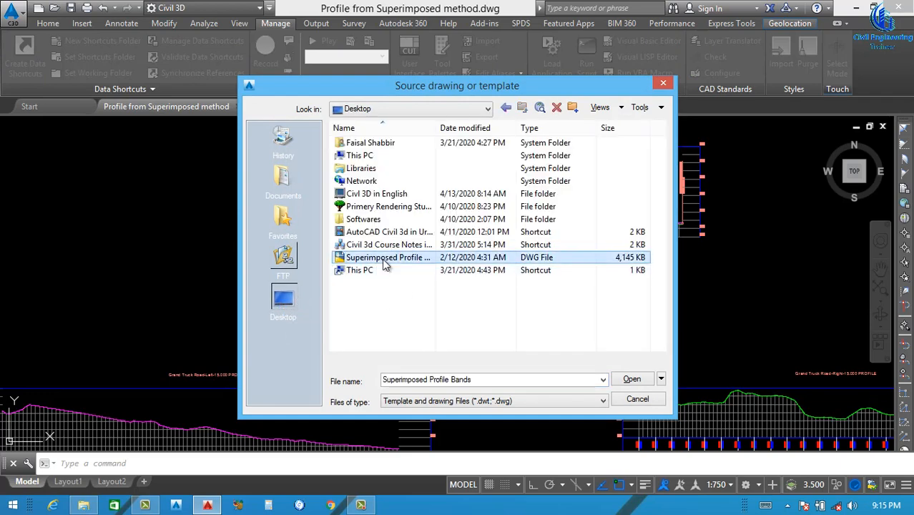
left_click(628, 379)
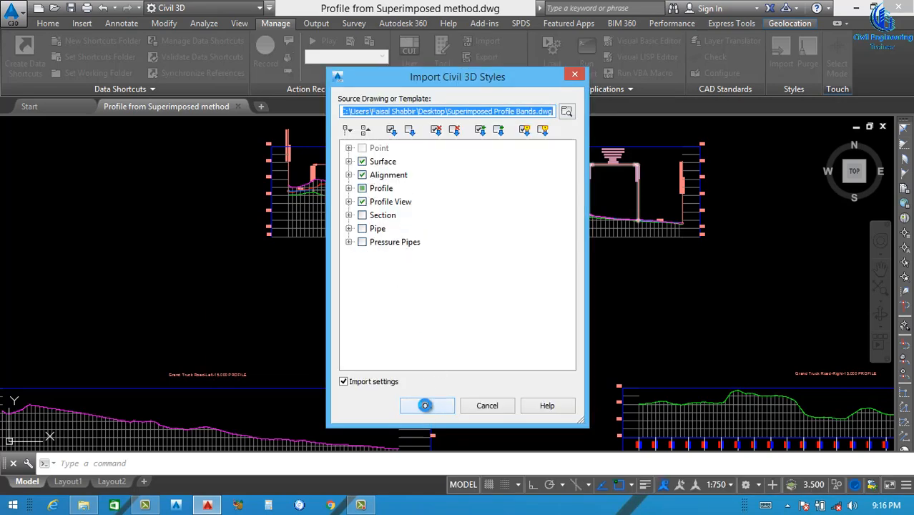
left_click(426, 405)
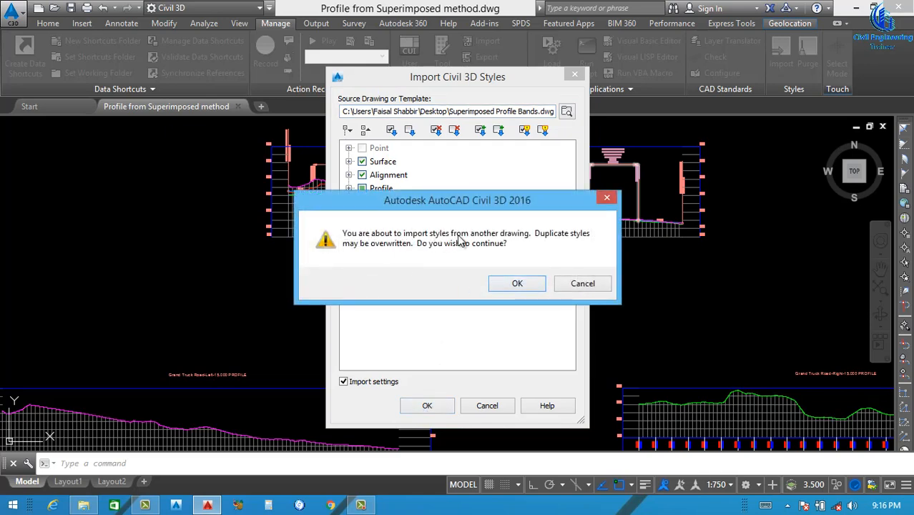
left_click(517, 290)
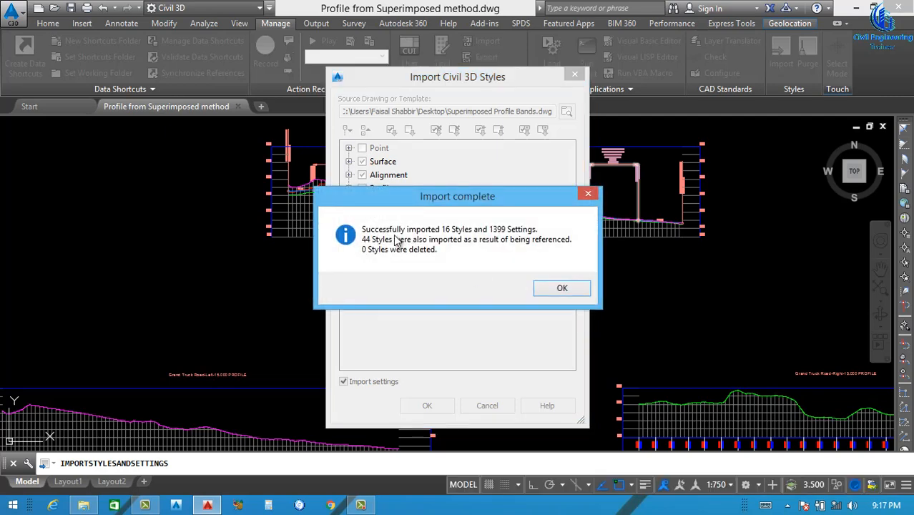
left_click(556, 287)
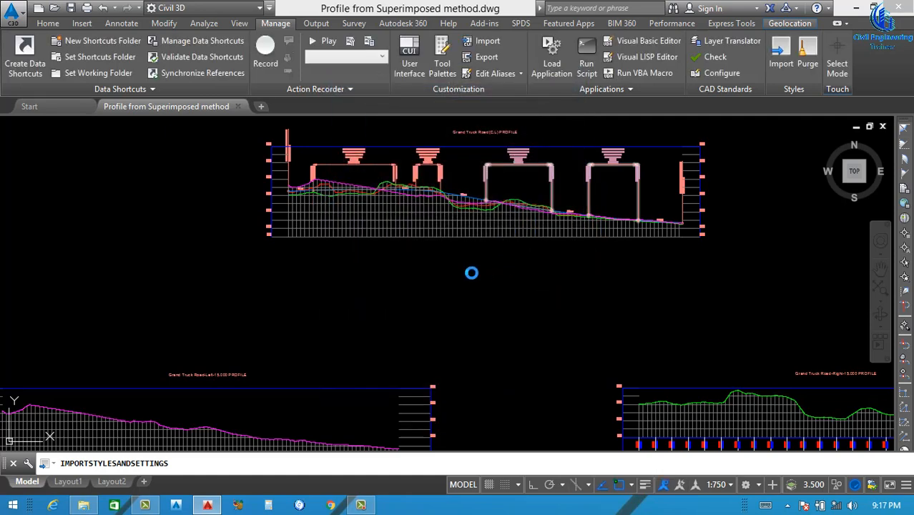
Lower the two crest curve labels in the centreline profile view so they sit just above the profile lines
scroll(438, 292, "down", 4)
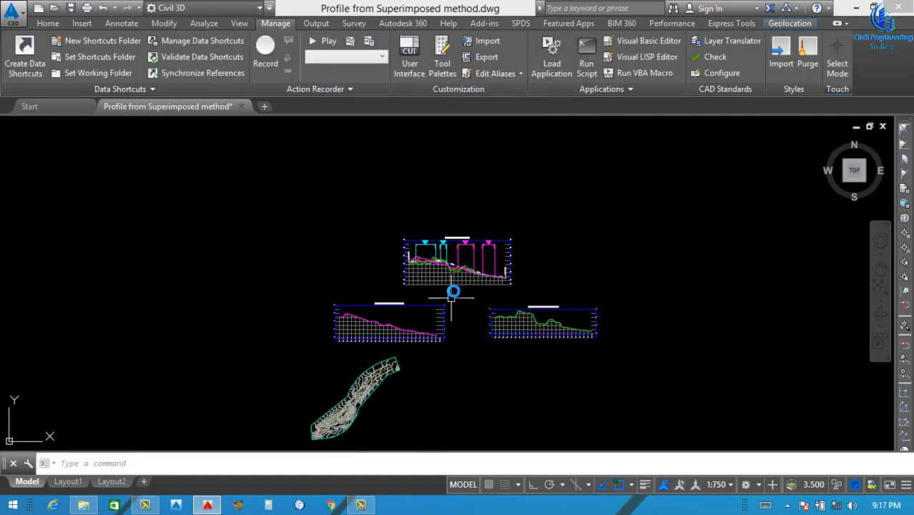
scroll(460, 282, "up", 4)
scroll(372, 196, "up", 3)
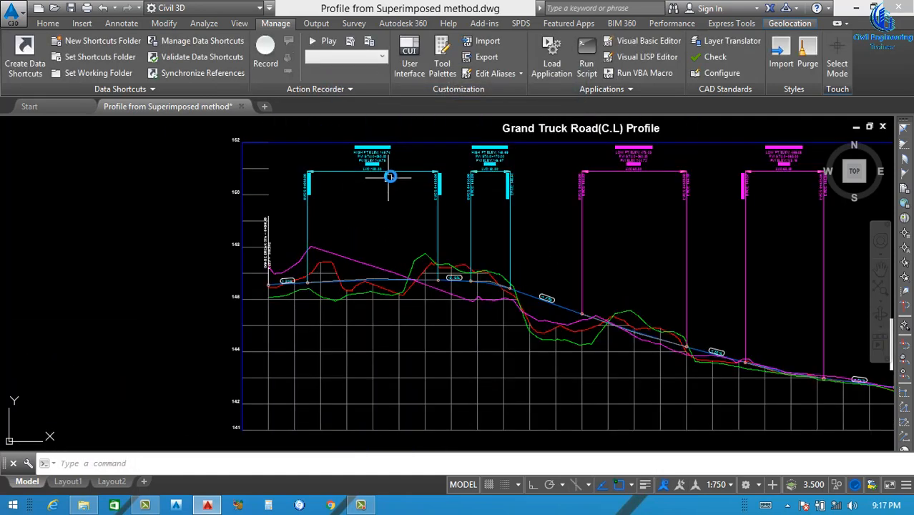
left_click(392, 170)
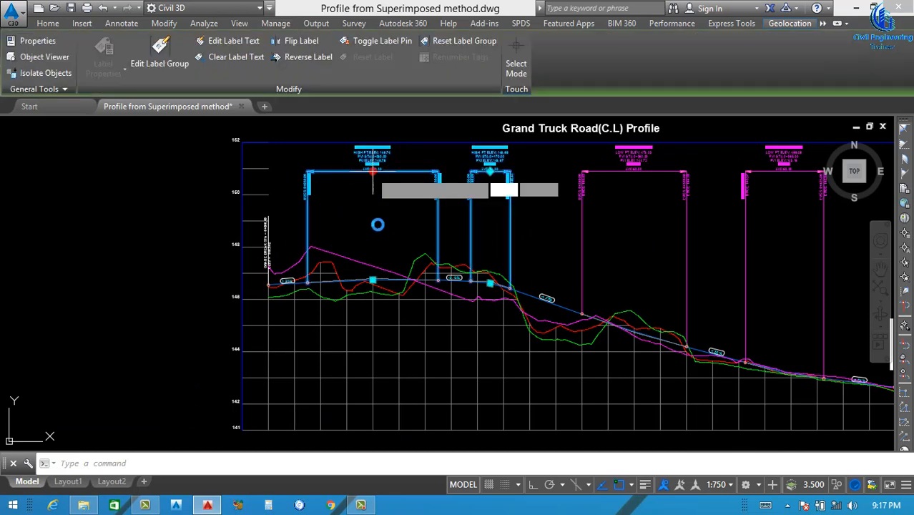
left_click(372, 171)
scroll(375, 229, "up", 3)
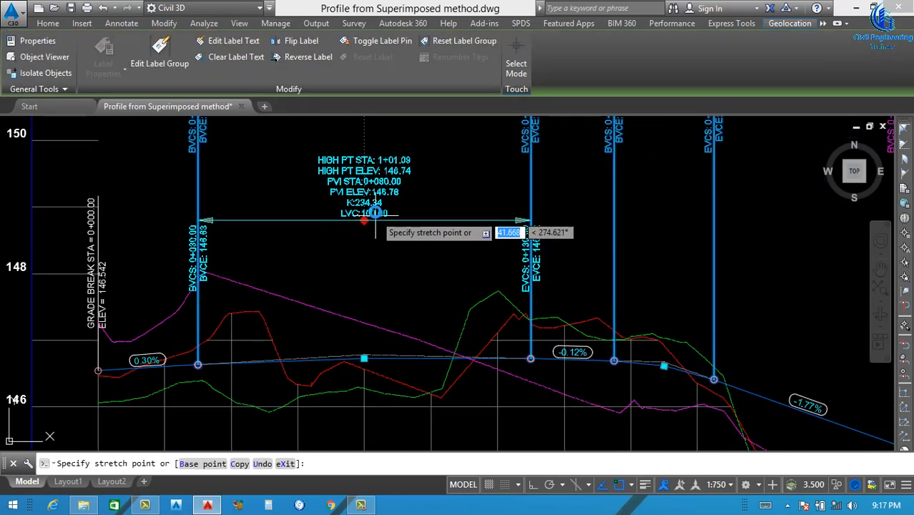
scroll(375, 214, "down", 5)
scroll(518, 167, "up", 2)
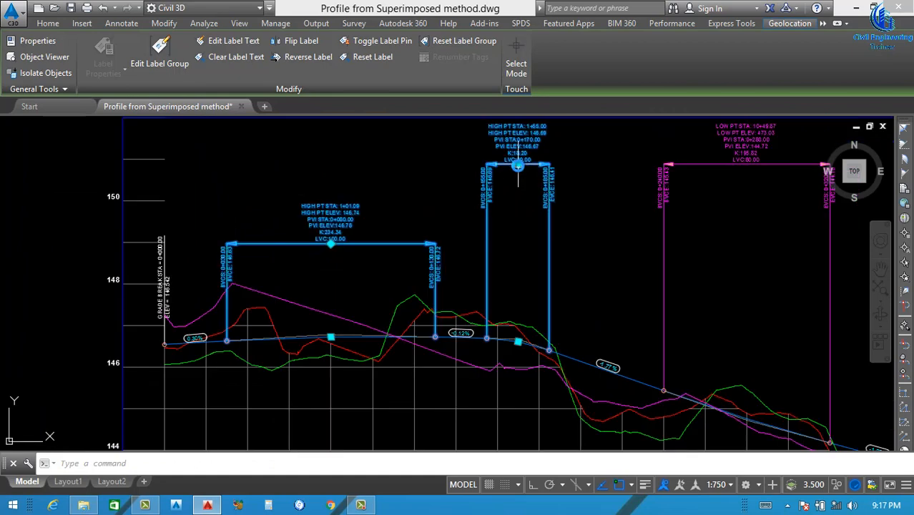
left_click(519, 227)
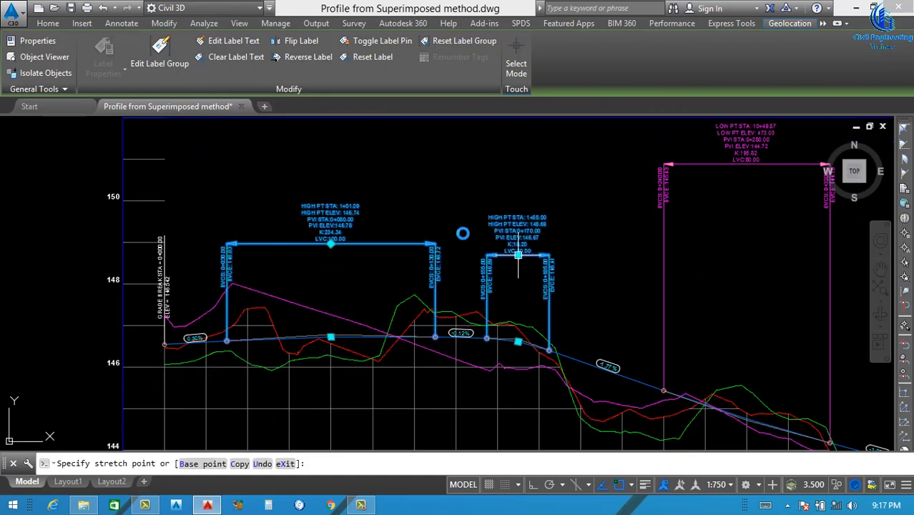
Lower the two sag curve labels in the centreline profile view close to the profile lines and clear the selection
scroll(520, 229, "down", 2)
left_click(638, 194)
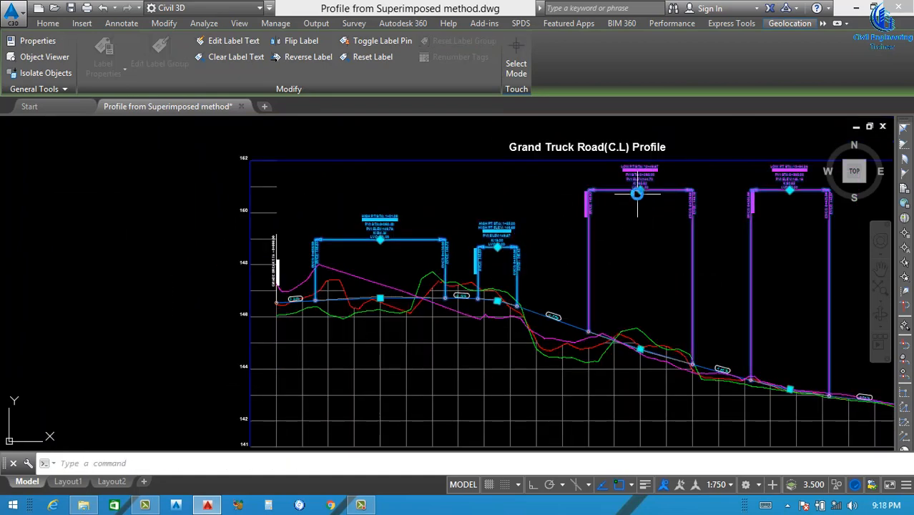
left_click(638, 191)
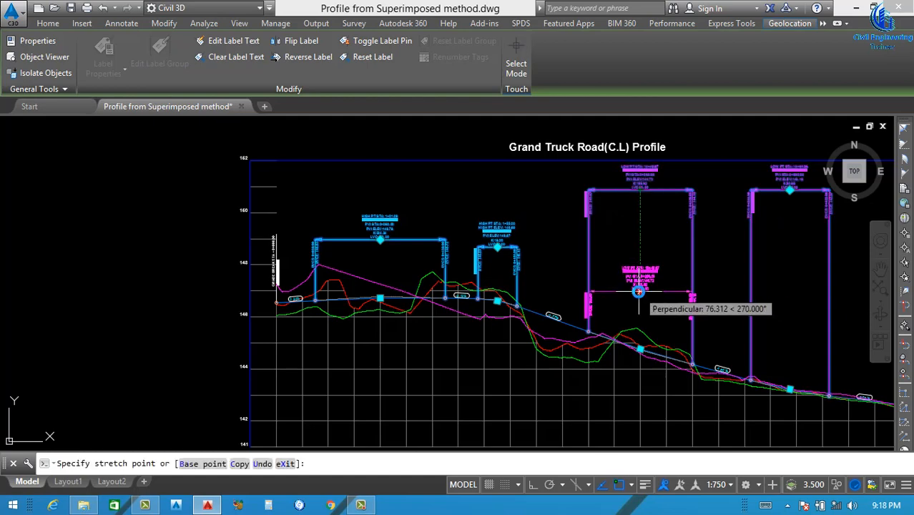
left_click(638, 292)
scroll(542, 241, "down", 2)
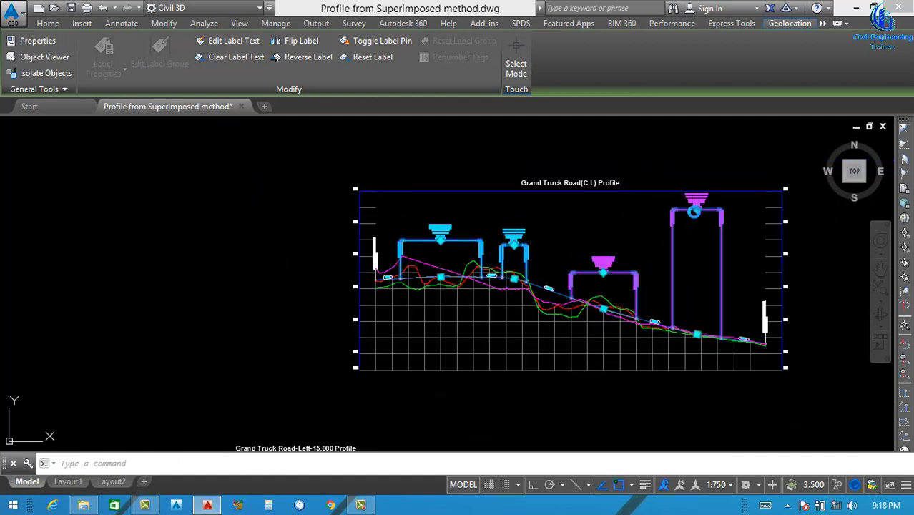
left_click(694, 211)
left_click(695, 303)
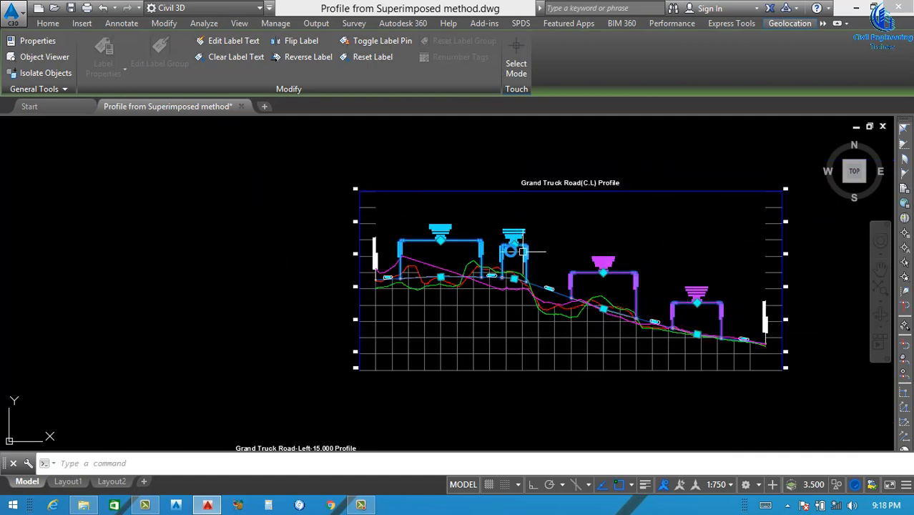
scroll(510, 251, "down", 4)
scroll(506, 288, "up", 6)
key("Escape")
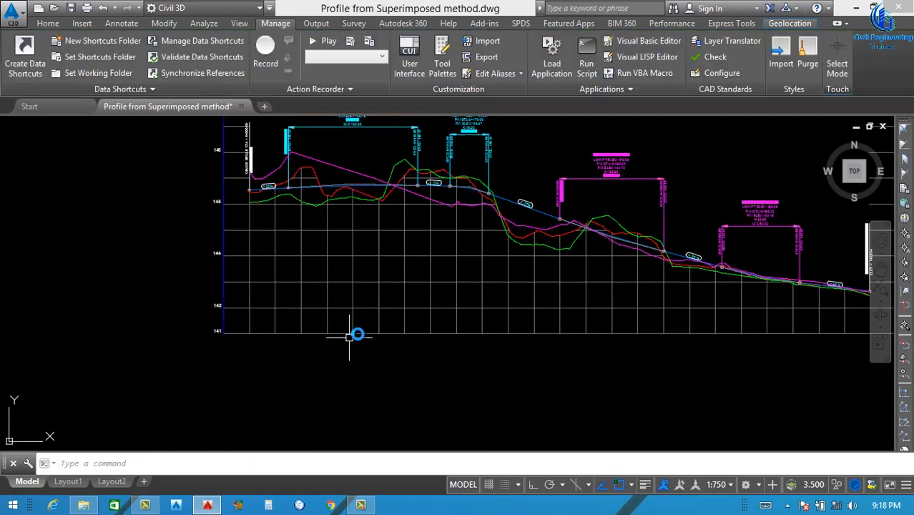
Try to import the EG-FG Elevations and Stations band set into the centreline profile view's properties
left_click(363, 331)
right_click(364, 329)
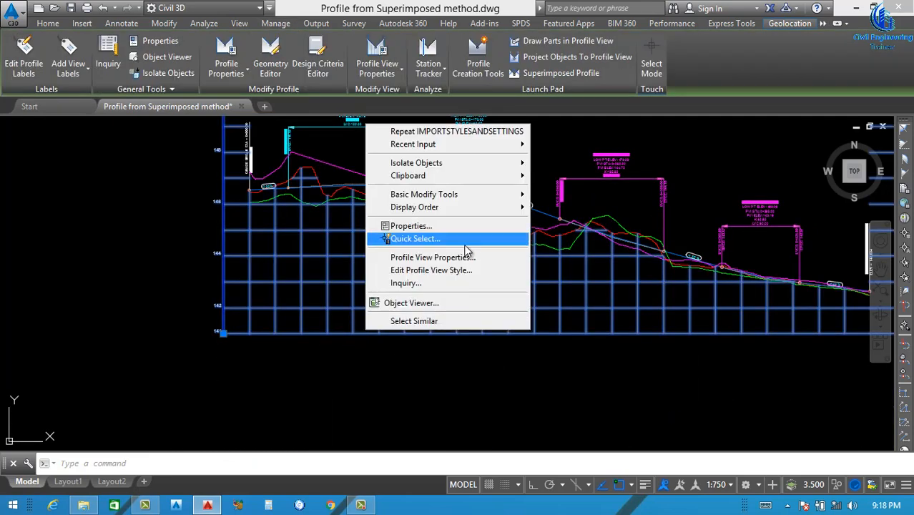
left_click(420, 262)
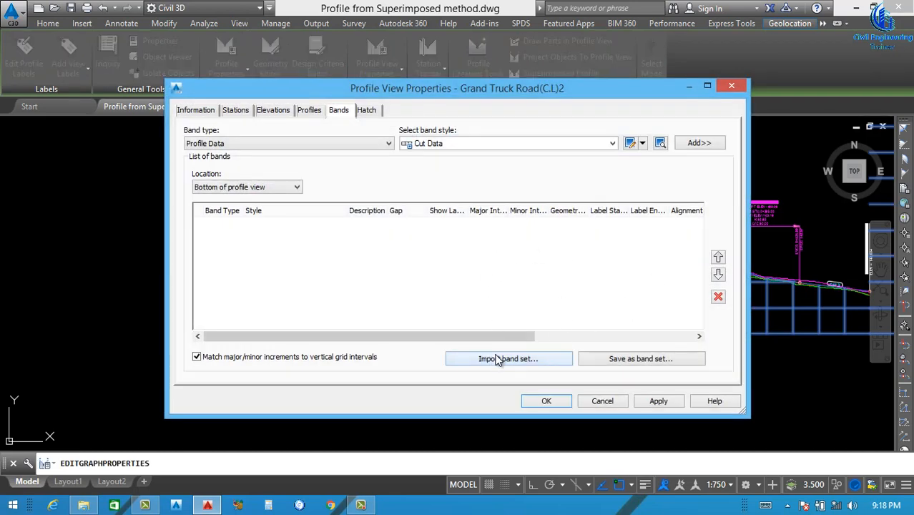
left_click(499, 360)
left_click(455, 171)
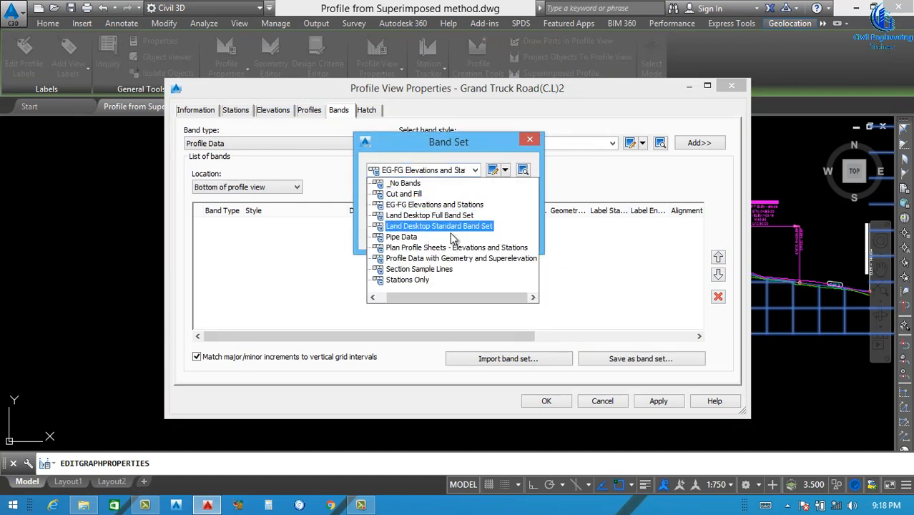
left_click(478, 172)
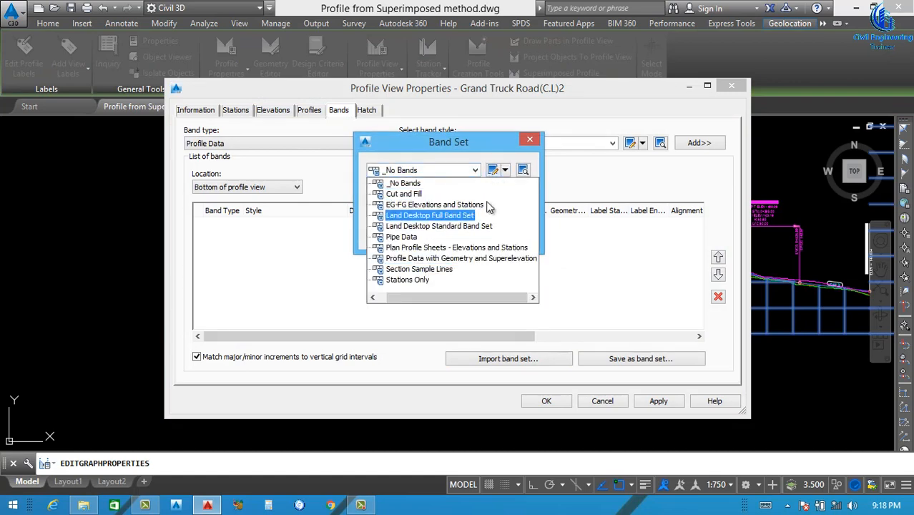
left_click(472, 204)
key("Return")
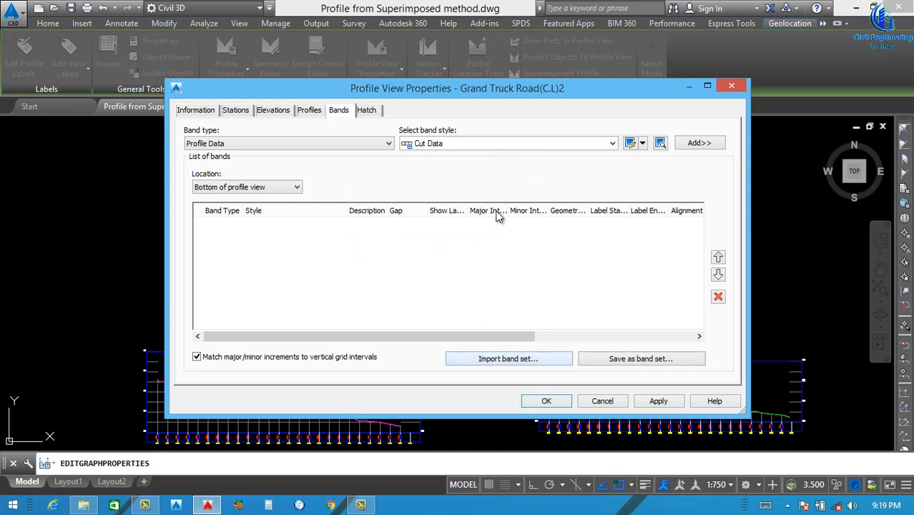
Add an N.G.L (L.S 15.00m) profile data band using the ngl Surface - Surface (3) Grand Truck Road-Left-15.000 profile as Profile 1
left_click(555, 145)
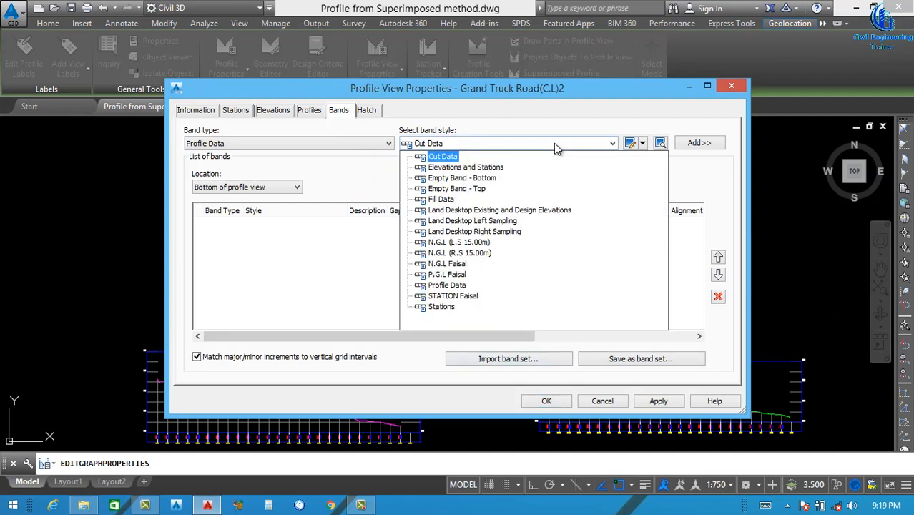
left_click(458, 241)
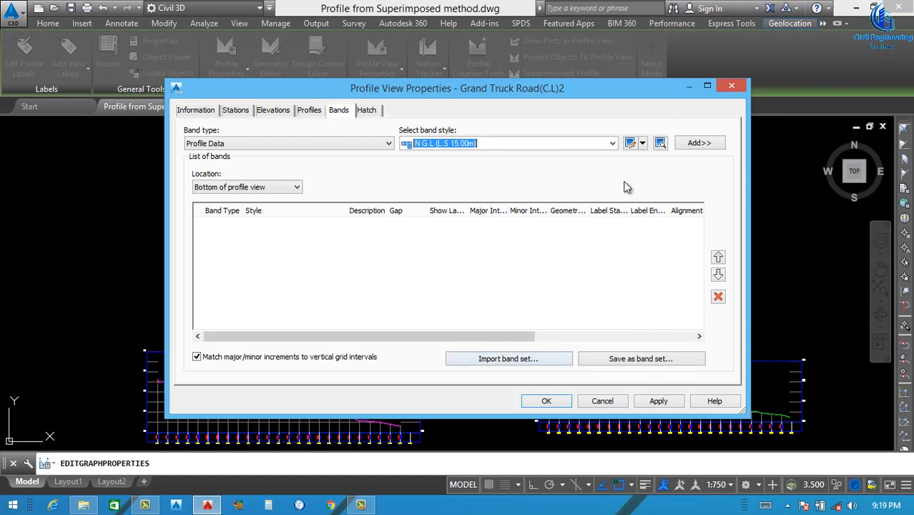
left_click(694, 146)
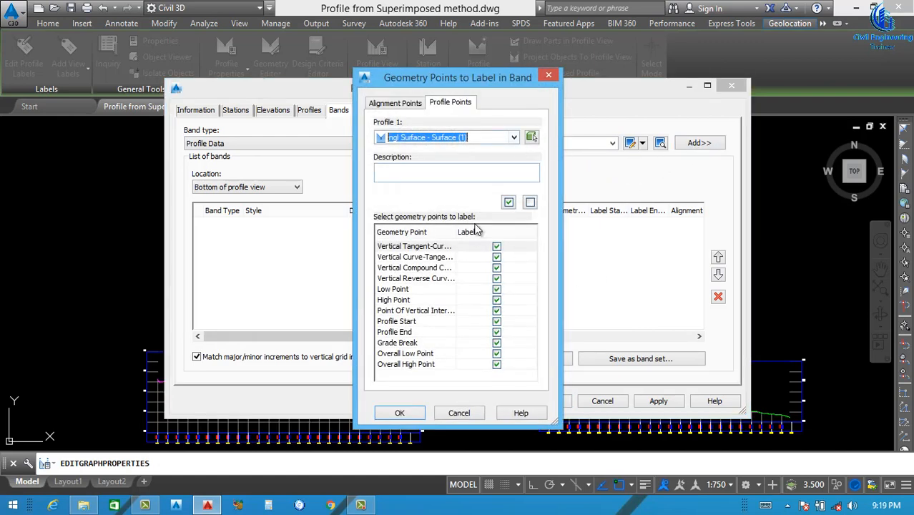
left_click(494, 138)
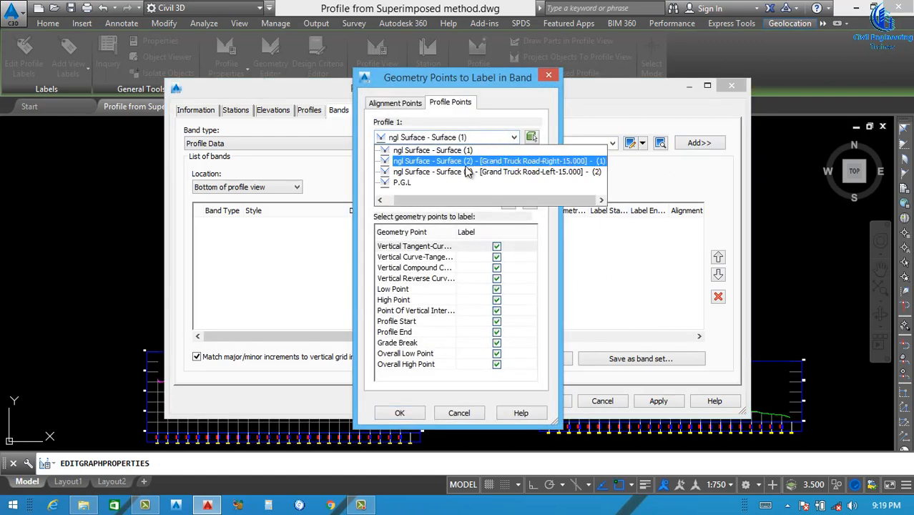
left_click(558, 172)
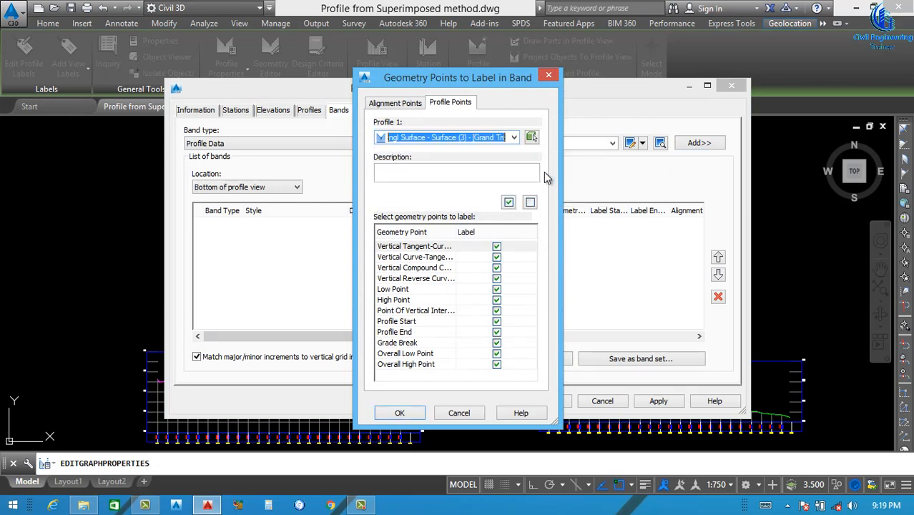
left_click(401, 413)
Add an N.G.L (R.S 15.00m) profile data band using the ngl Surface - Surface (2) Grand Truck Road-Right-15.000 profile as Profile 1
left_click(549, 146)
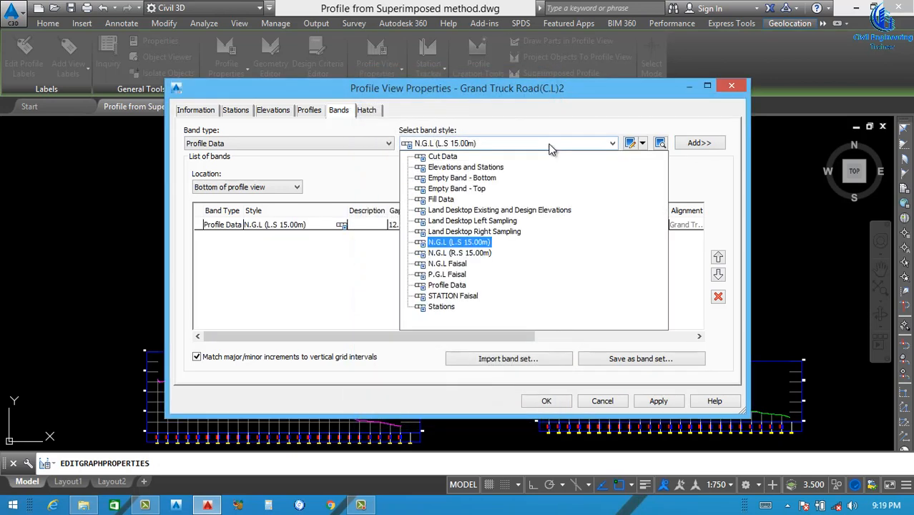
left_click(461, 255)
left_click(693, 147)
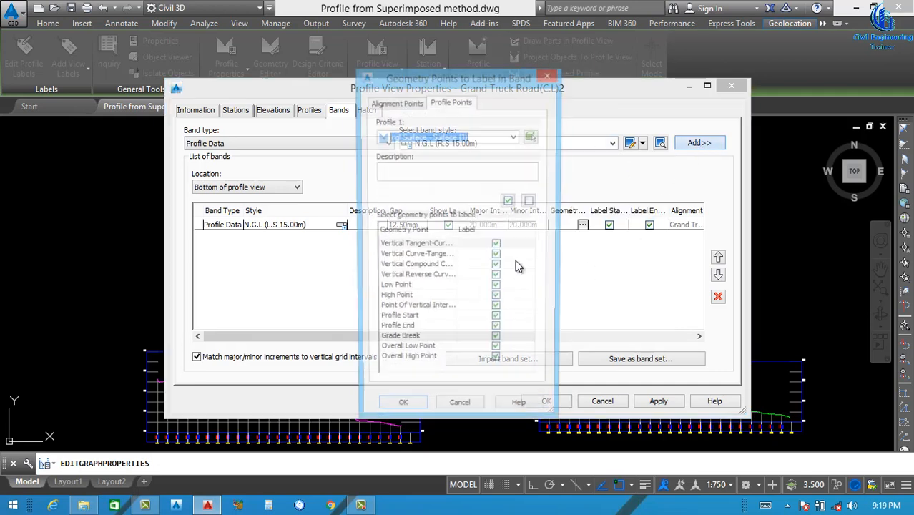
left_click(512, 140)
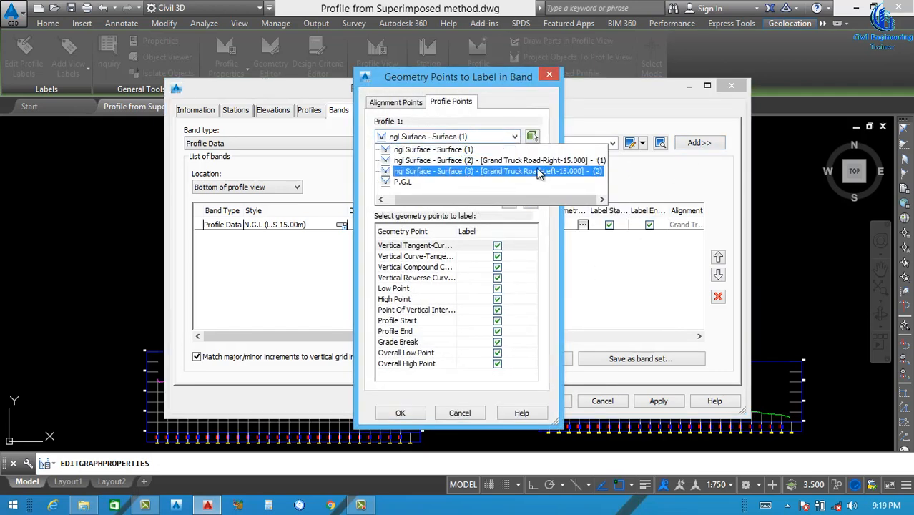
left_click(543, 161)
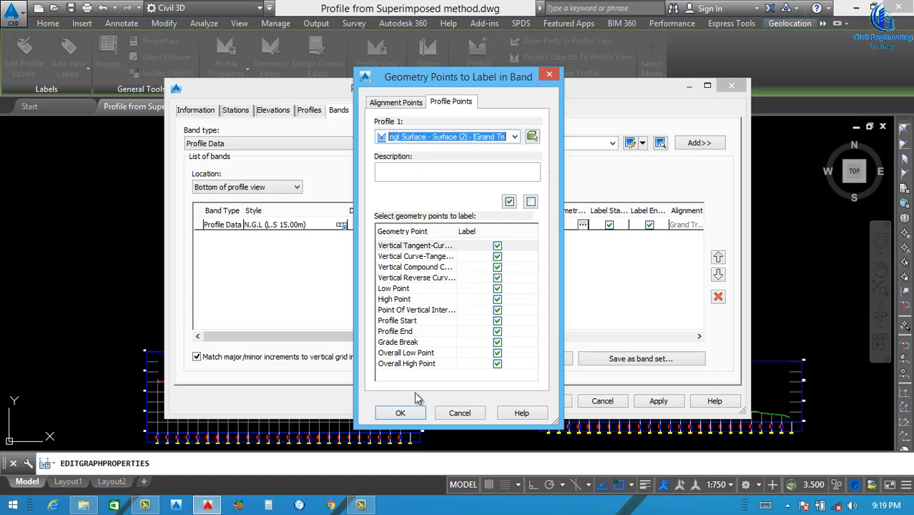
left_click(404, 413)
Add a profile data band with the custom centreline N.G.L style, using ngl Surface - Surface (1) as Profile 1
left_click(512, 143)
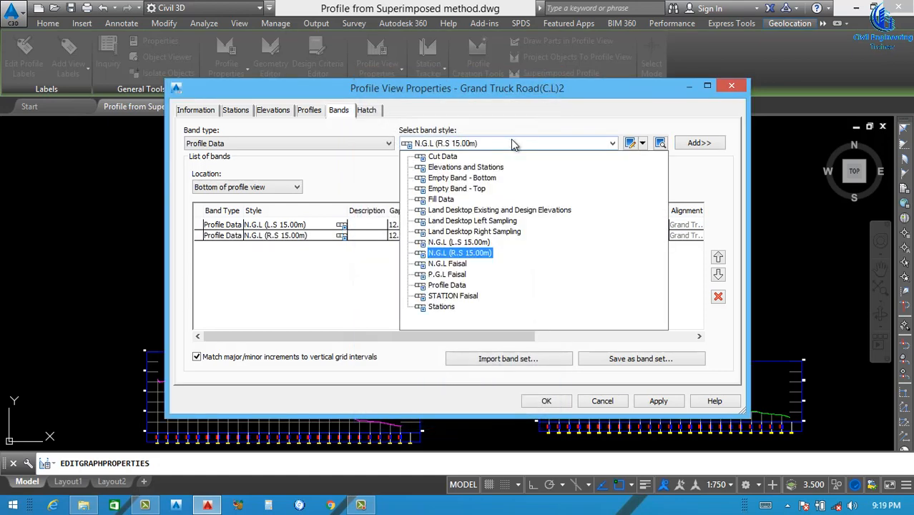
left_click(456, 264)
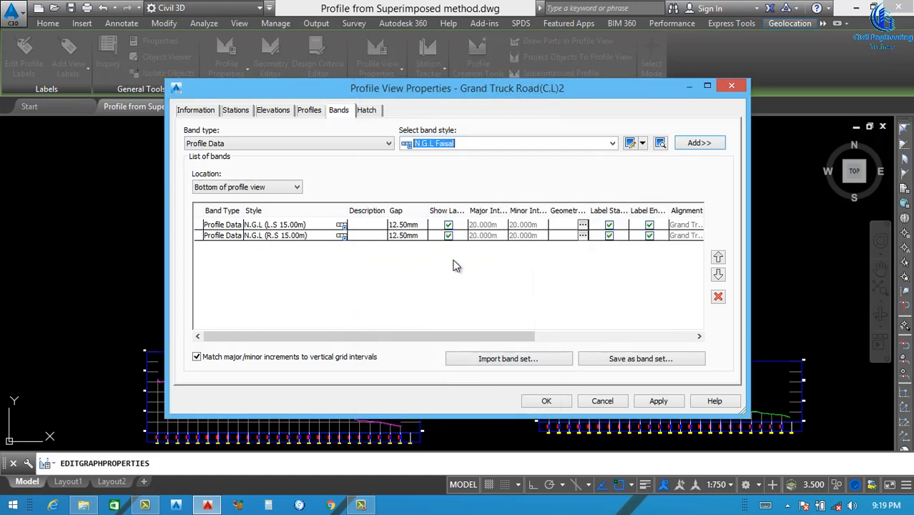
left_click(697, 143)
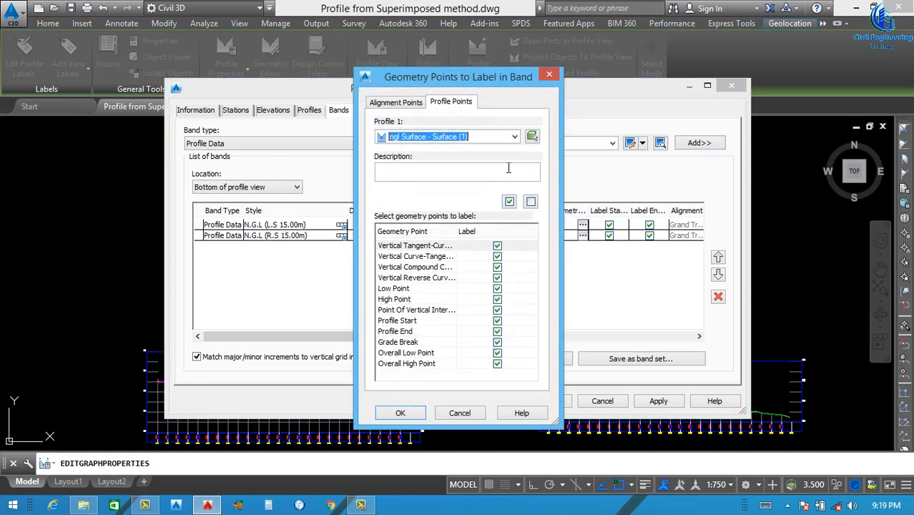
left_click(484, 137)
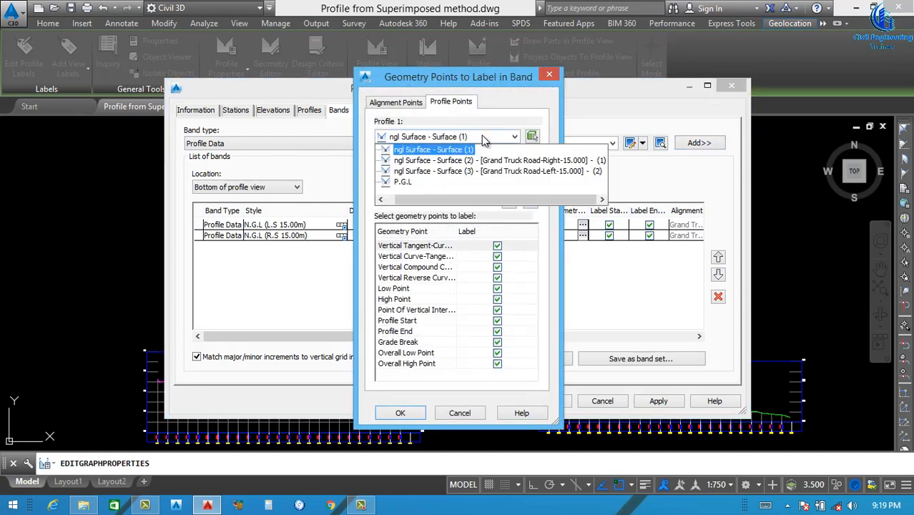
left_click(438, 149)
left_click(401, 414)
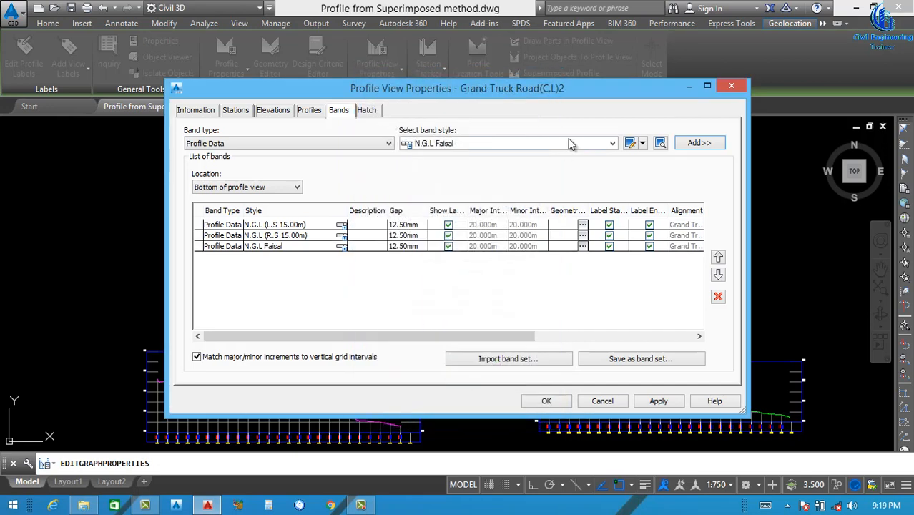
Add a profile data band with the custom P.G.L style, using the P.G.L profile as Profile 1
left_click(563, 146)
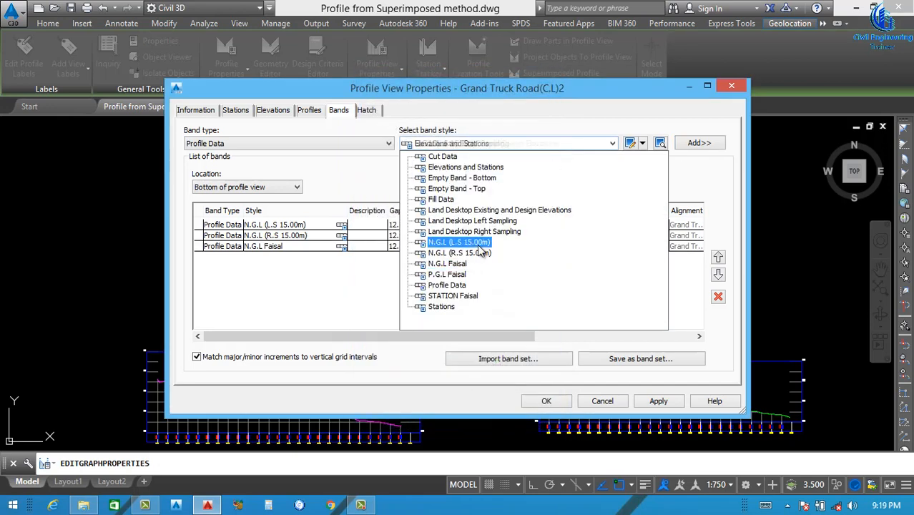
left_click(451, 276)
left_click(697, 144)
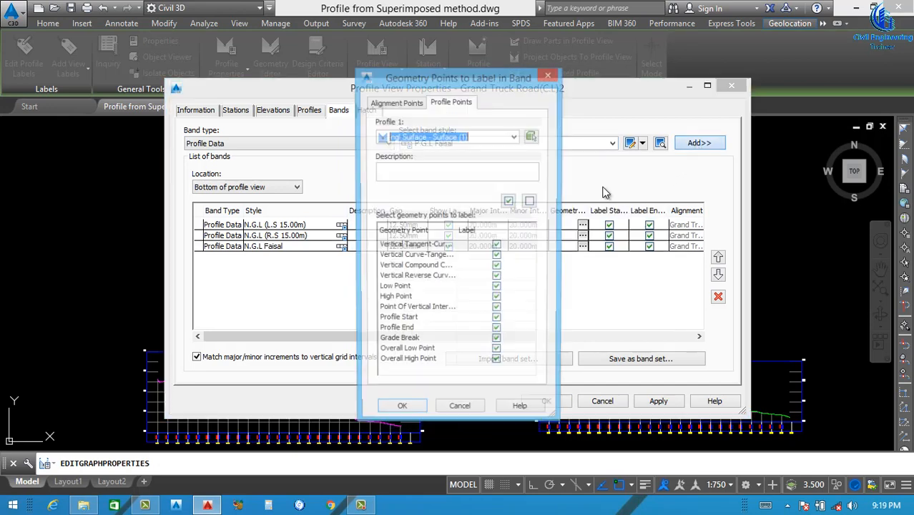
left_click(510, 141)
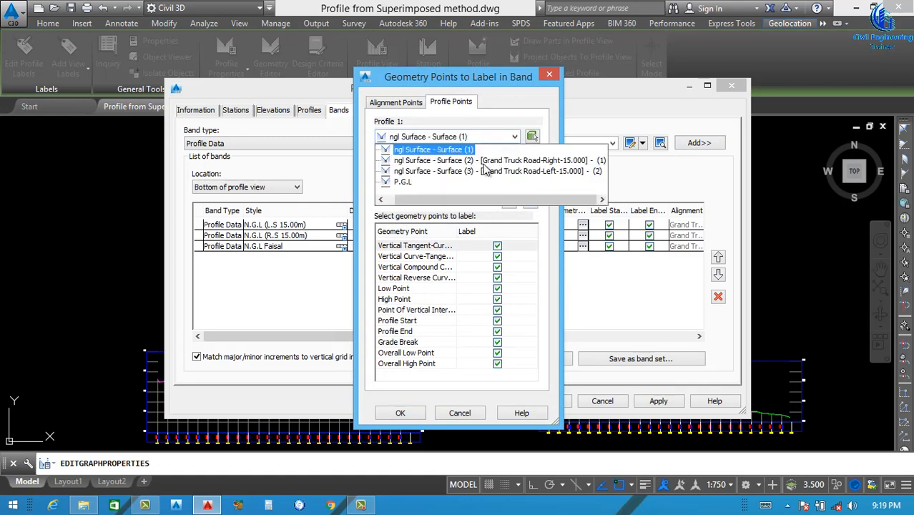
left_click(405, 187)
left_click(400, 415)
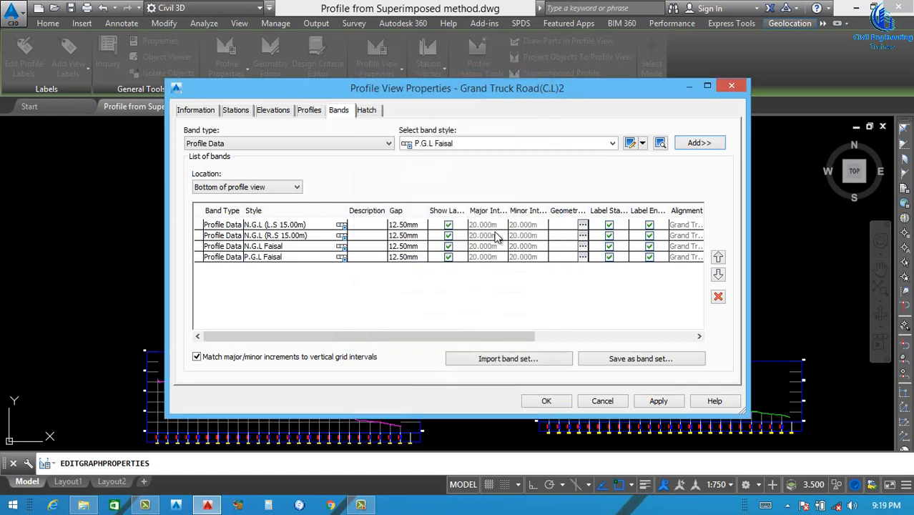
Add a profile data band with the custom STATION style using ngl Surface - Surface (1), and apply all bands to the profile view
left_click(565, 143)
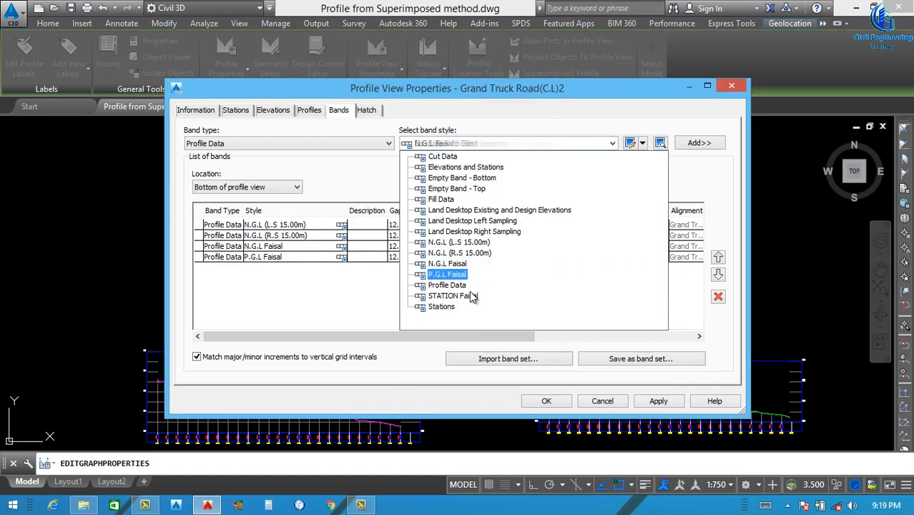
left_click(453, 295)
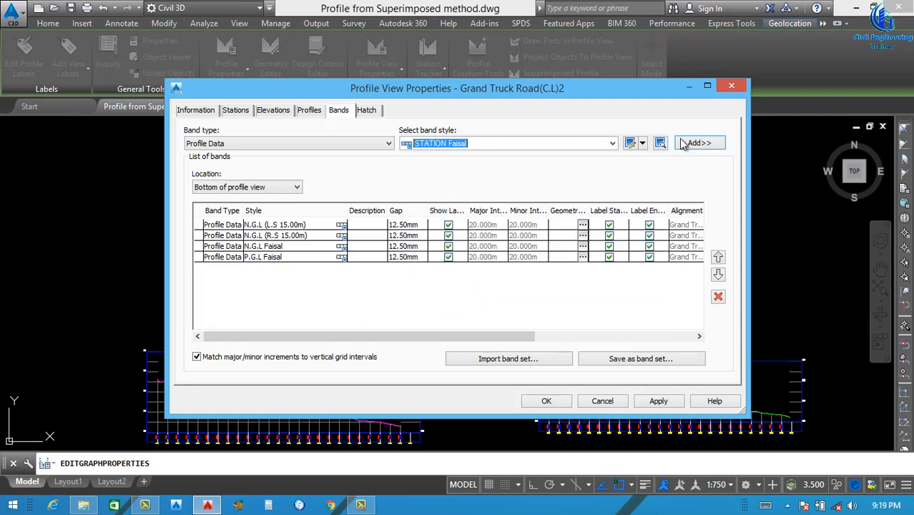
left_click(698, 143)
left_click(481, 142)
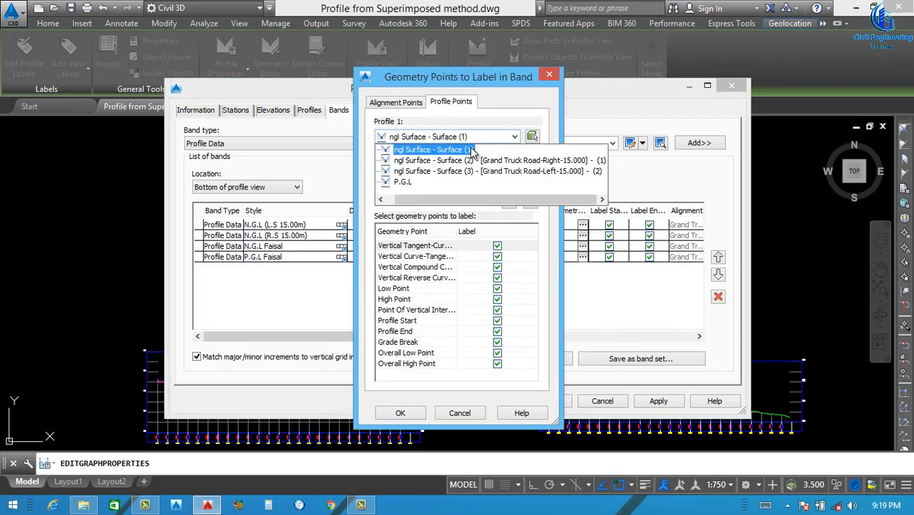
left_click(424, 156)
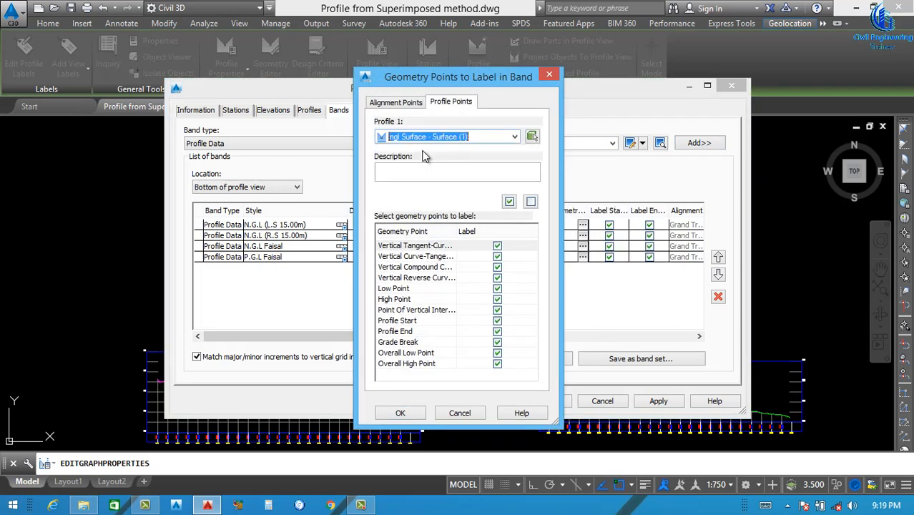
left_click(403, 413)
left_click(666, 405)
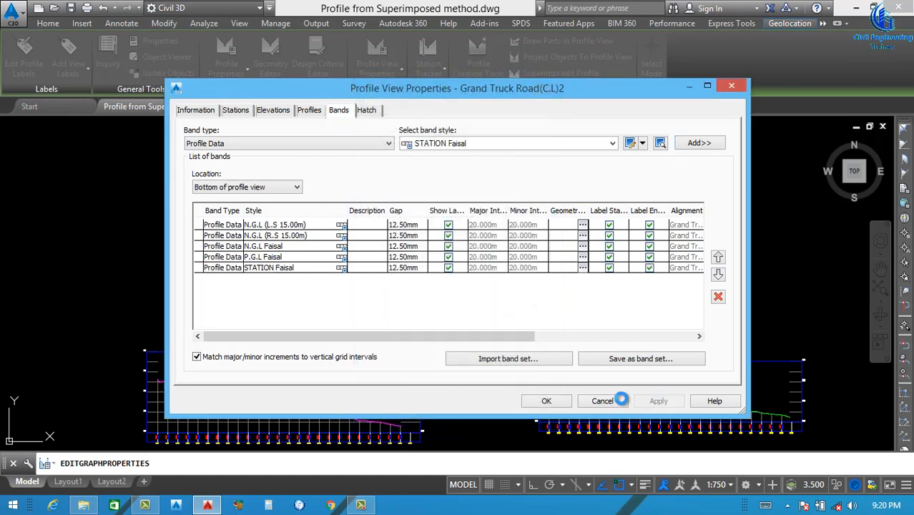
left_click(545, 401)
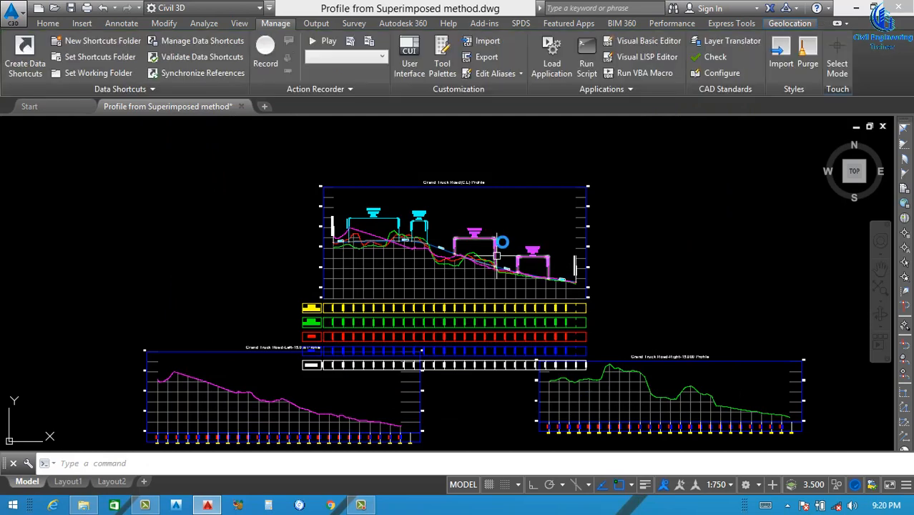
Move the centreline profile view straight up so its bands clear the left and right offset profile views
left_click(535, 188)
type("m")
key("Return")
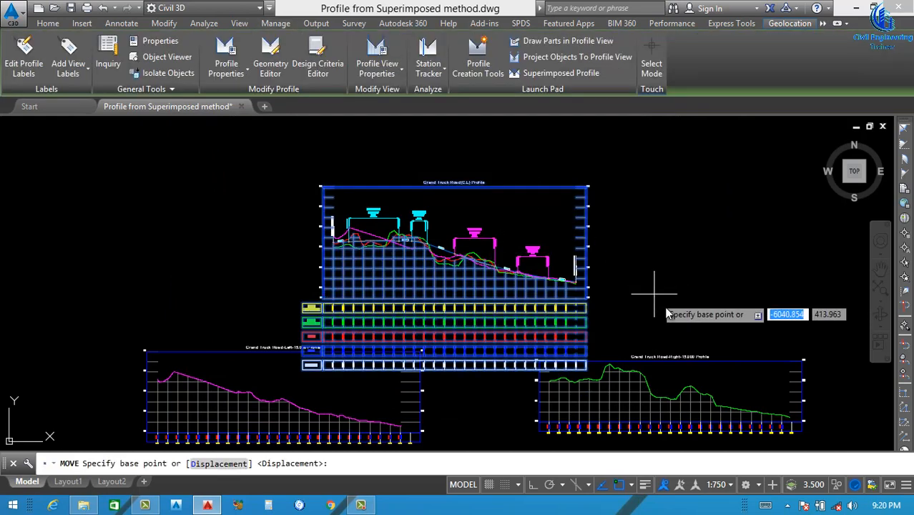
left_click(666, 306)
left_click(666, 168)
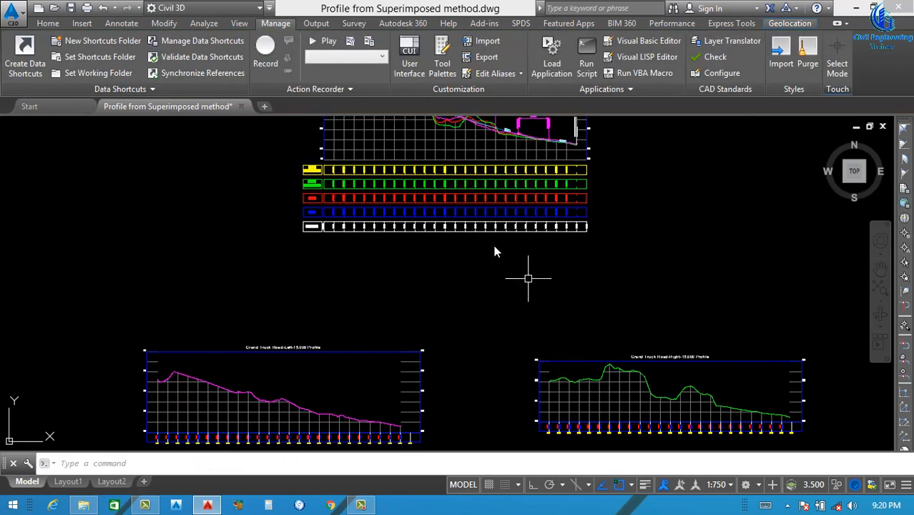
Set the drawing's annotation scale to 1:1250
scroll(362, 199, "up", 4)
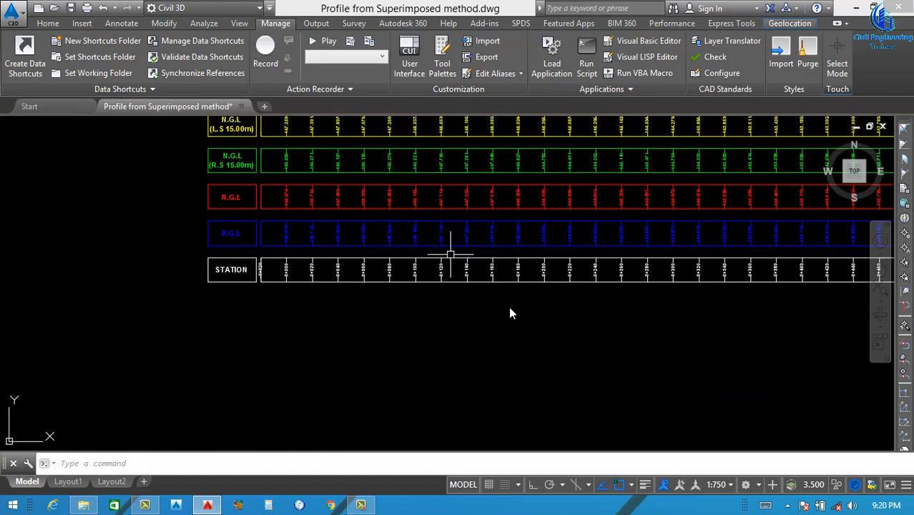
left_click(717, 484)
left_click(715, 366)
scroll(447, 332, "down", 5)
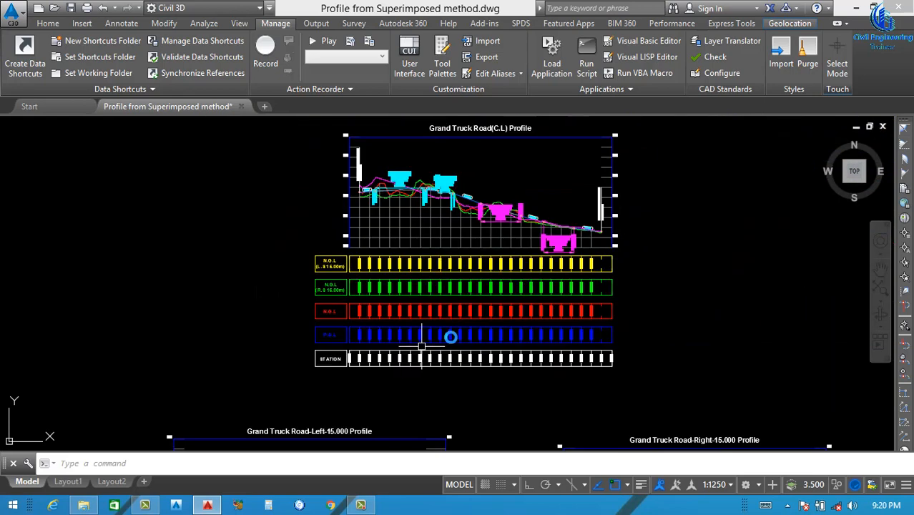
Set the gap of the N.G.L (L.S 15.00m) and N.G.L (R.S 15.00m) bands in the centreline profile view to 0 mm
scroll(453, 325, "up", 4)
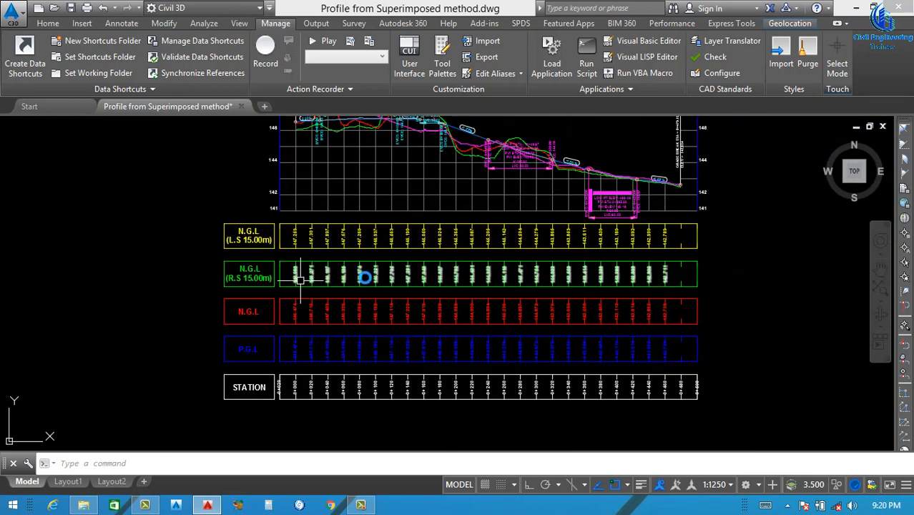
scroll(536, 240, "down", 4)
scroll(577, 269, "up", 7)
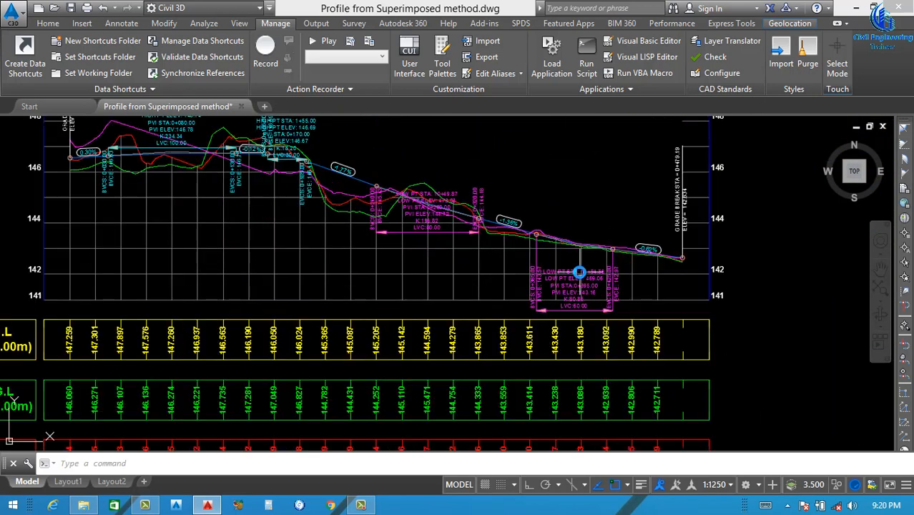
scroll(545, 309, "down", 1)
scroll(367, 326, "down", 4)
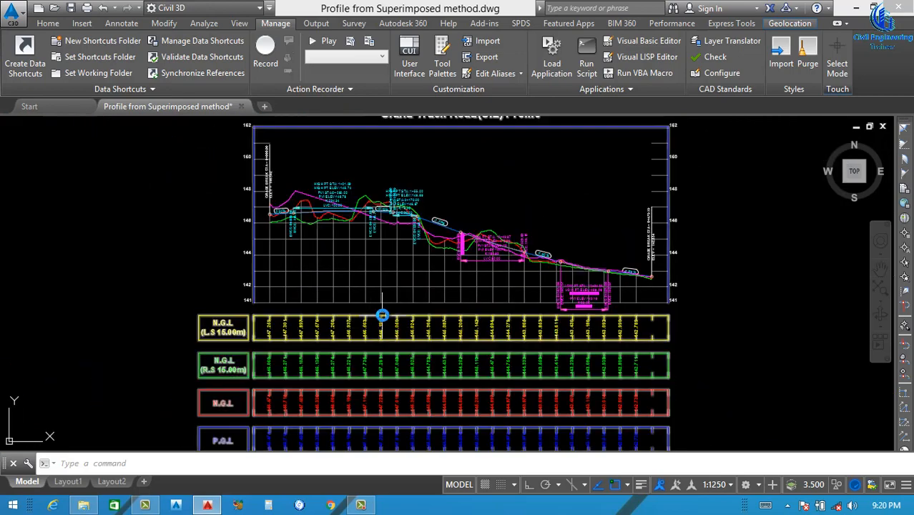
right_click(517, 259)
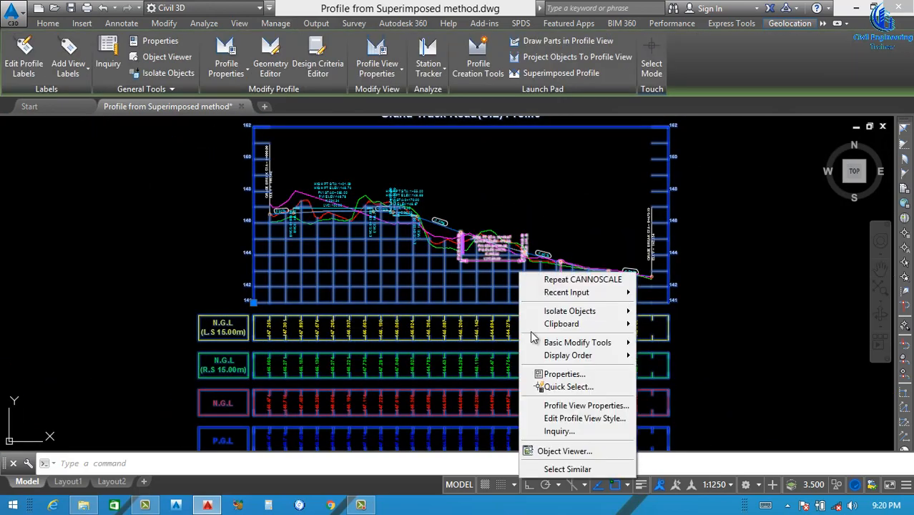
left_click(580, 404)
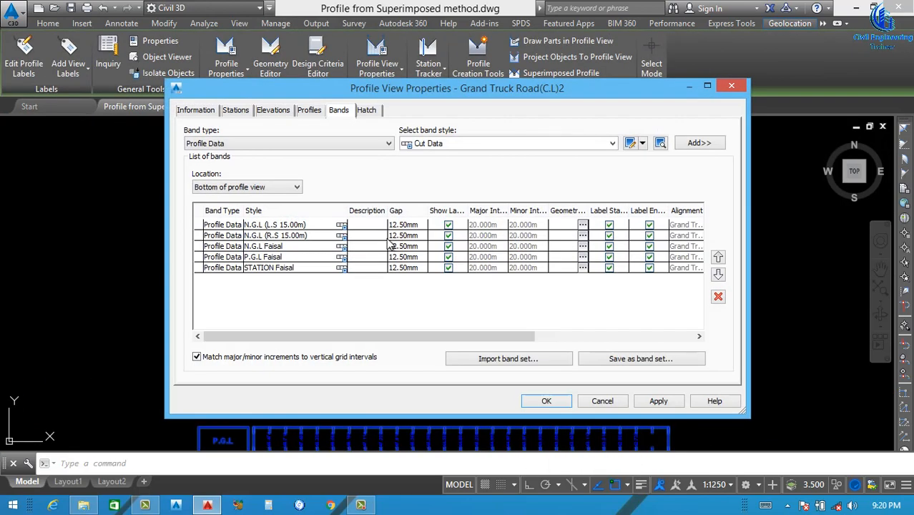
left_click(412, 225)
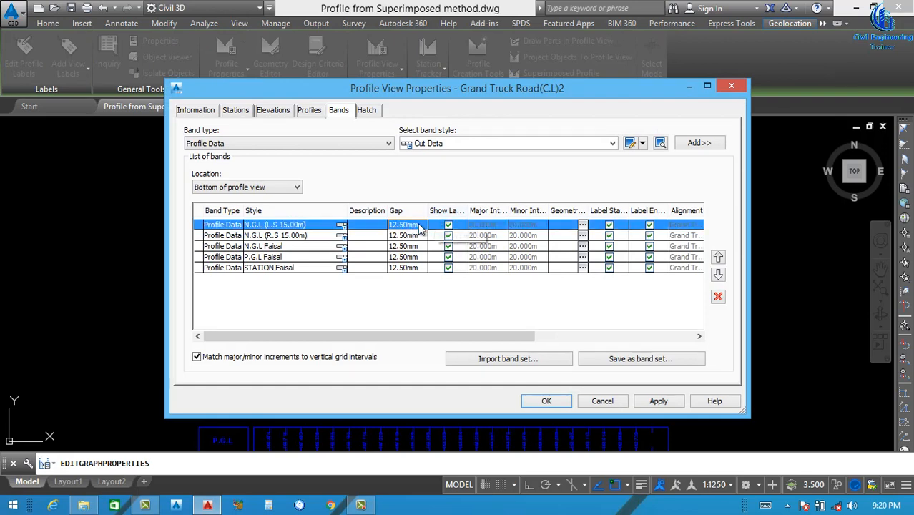
type("0")
left_click(415, 236)
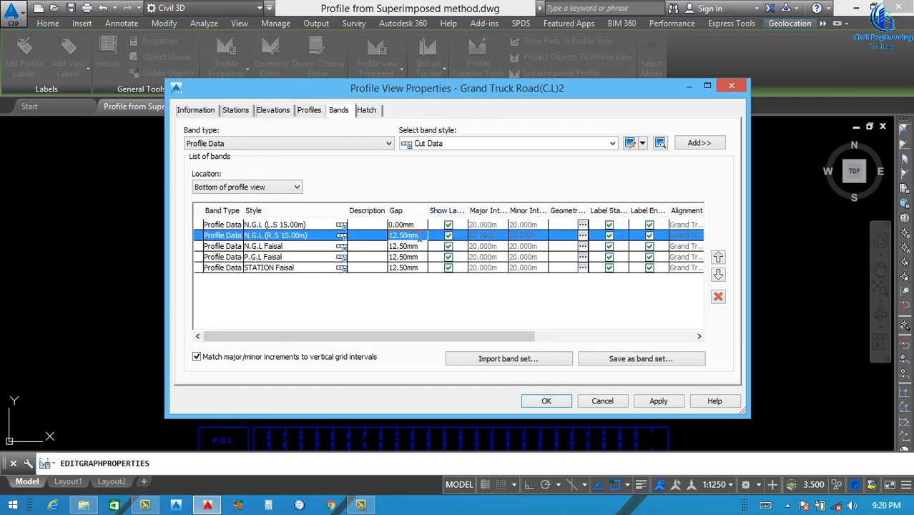
type("0")
Set the gap of the N.G.L, P.G.L and STATION bands to 0 mm and apply the band changes to the profile view
left_click(422, 245)
left_click(418, 257)
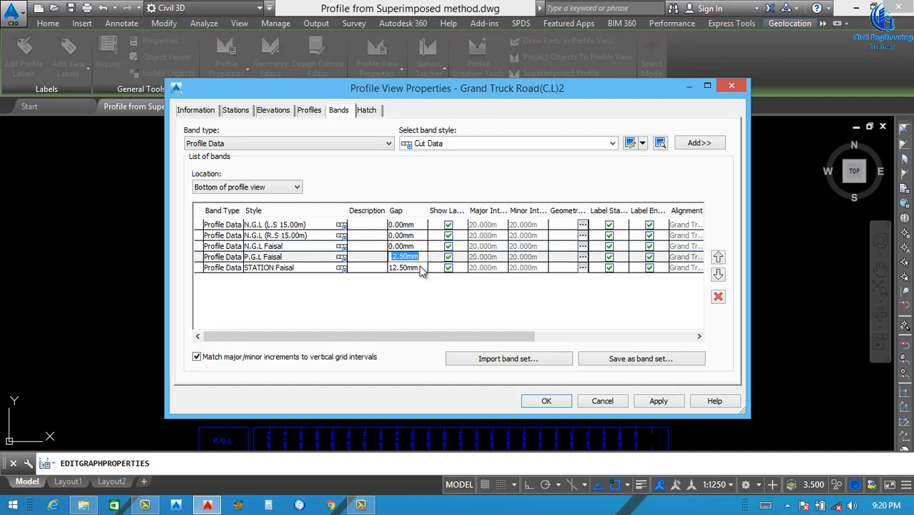
type("0")
left_click(420, 268)
type("0")
key("Return")
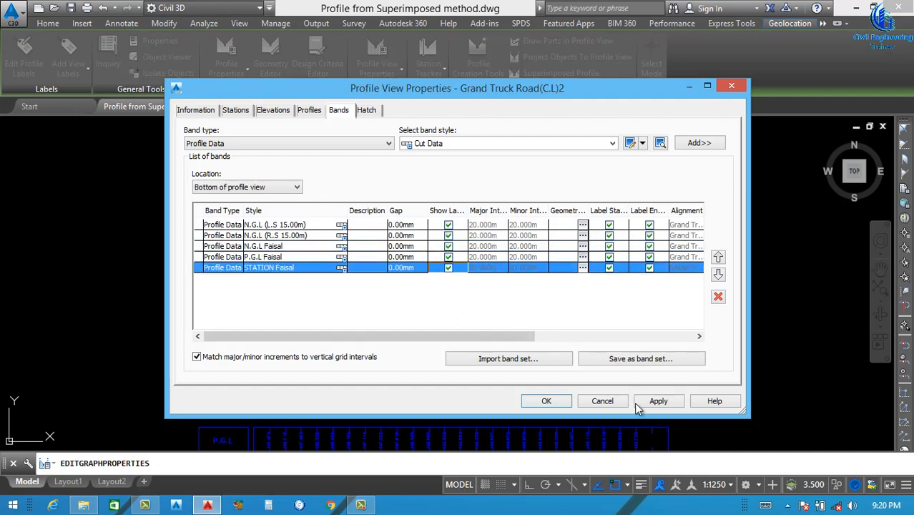
left_click(658, 401)
left_click(547, 400)
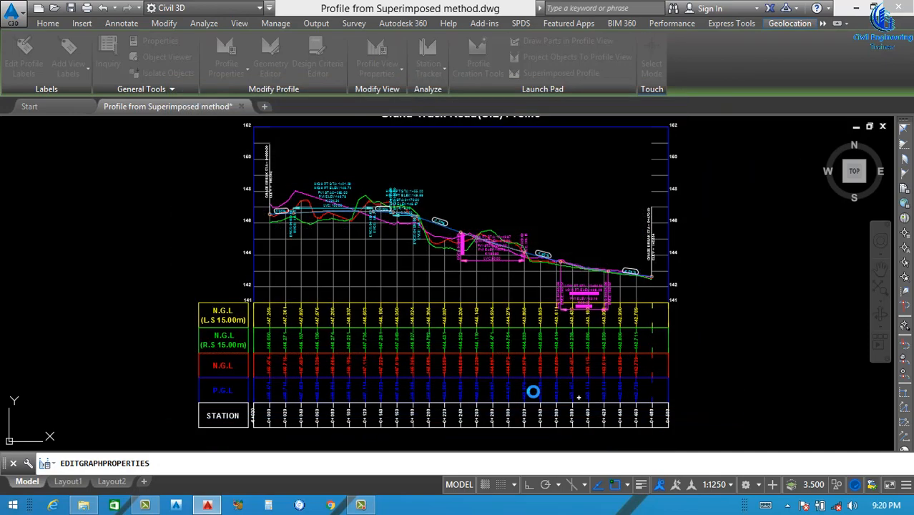
Examine the elevation values in the stacked data bands and the superimposed profile lines of the centreline profile view
scroll(386, 366, "up", 5)
key("Escape")
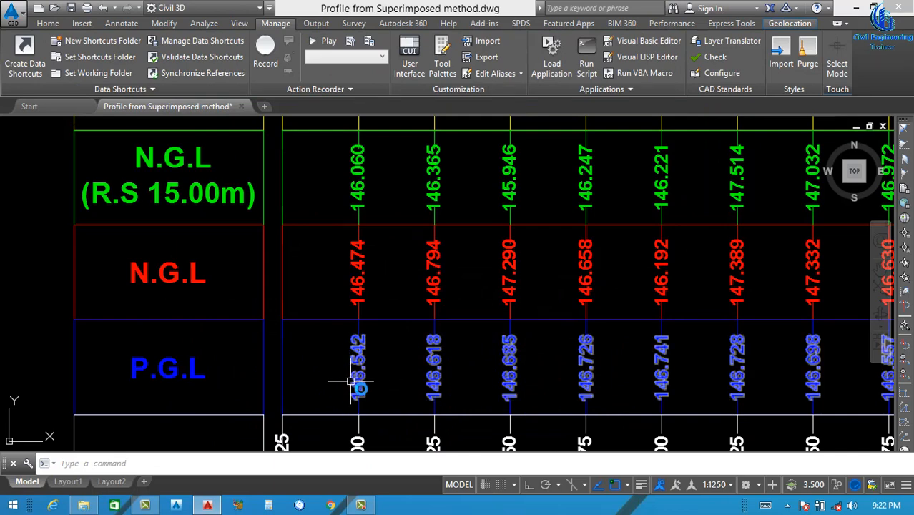
middle_click_drag(372, 295, 367, 403)
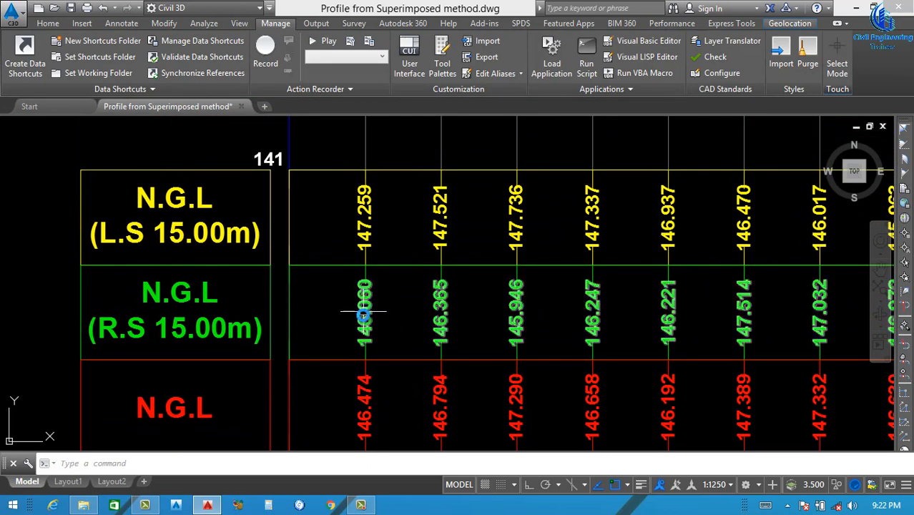
middle_click_drag(361, 229, 361, 287)
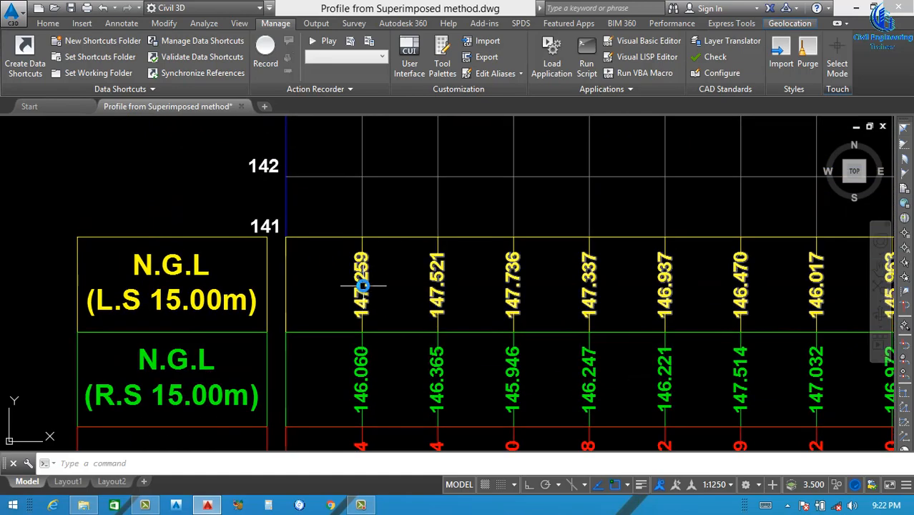
scroll(361, 286, "down", 4)
middle_click_drag(422, 228, 387, 282)
scroll(387, 281, "up", 2)
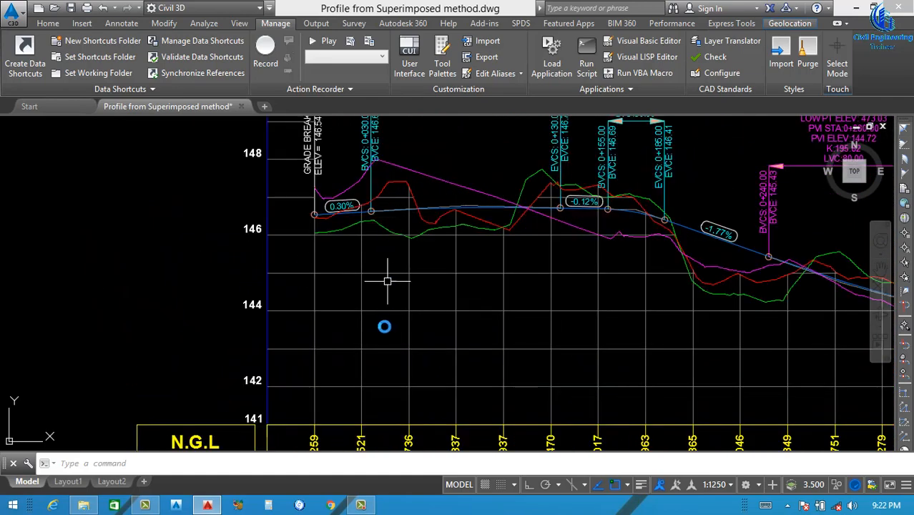
scroll(410, 318, "down", 3)
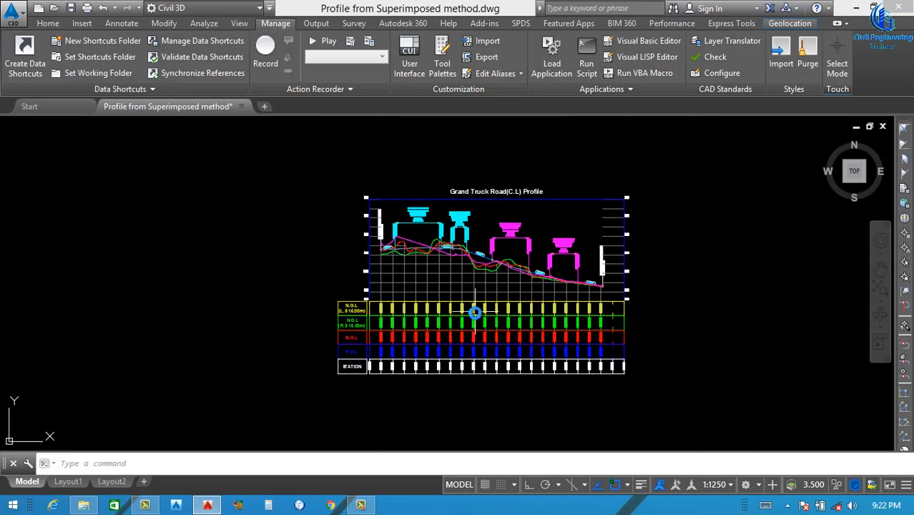
scroll(478, 307, "up", 2)
scroll(359, 298, "up", 2)
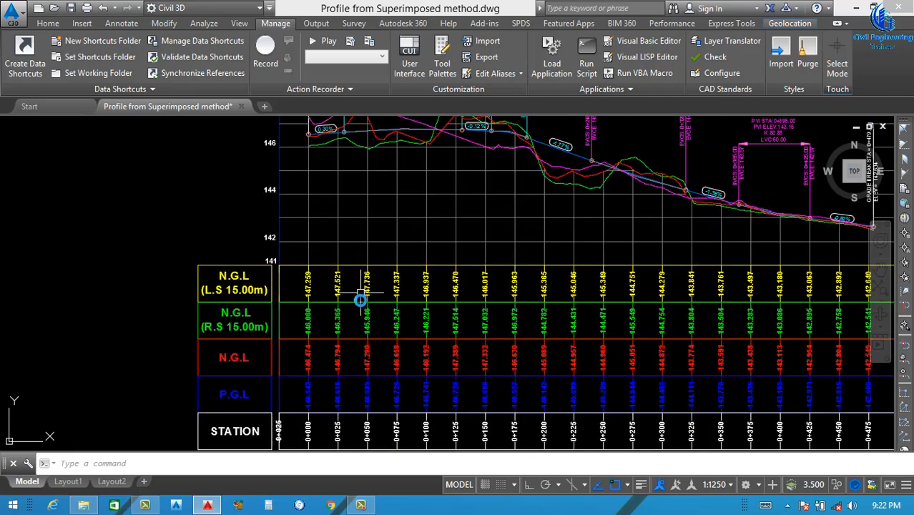
scroll(348, 305, "down", 3)
scroll(452, 272, "up", 2)
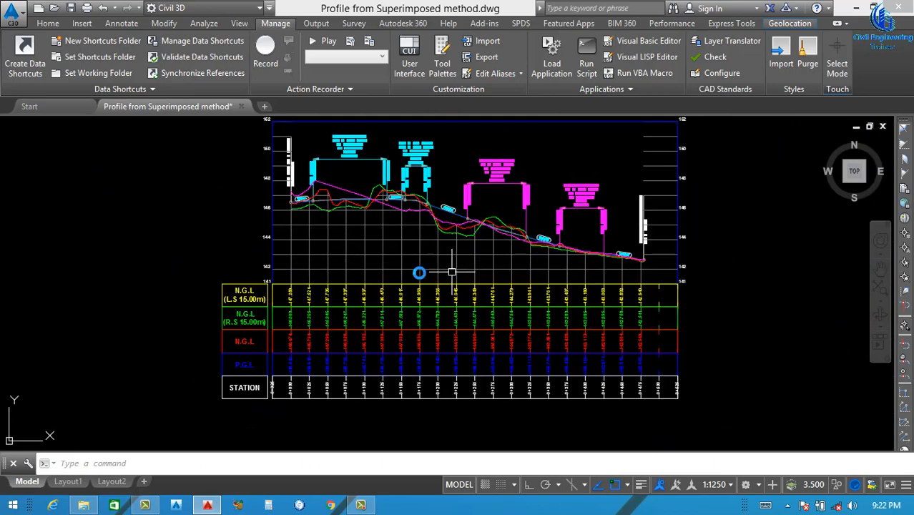
scroll(309, 212, "up", 2)
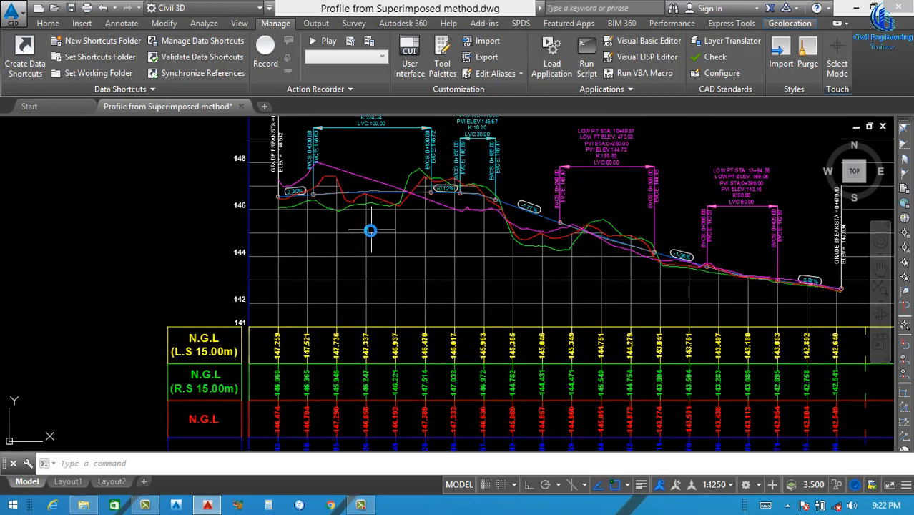
scroll(370, 231, "down", 3)
scroll(362, 191, "up", 2)
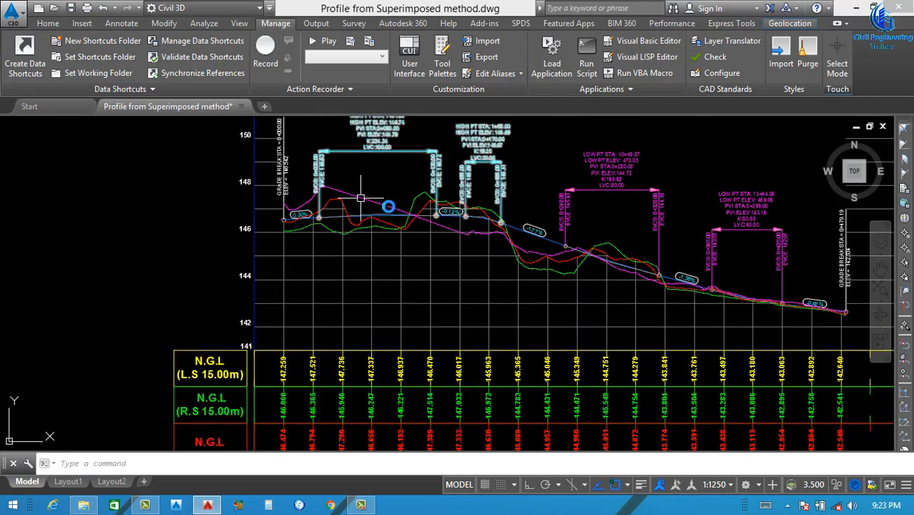
Move the left and right offset profile views together upward to sit just below the centreline profile view
scroll(420, 222, "down", 4)
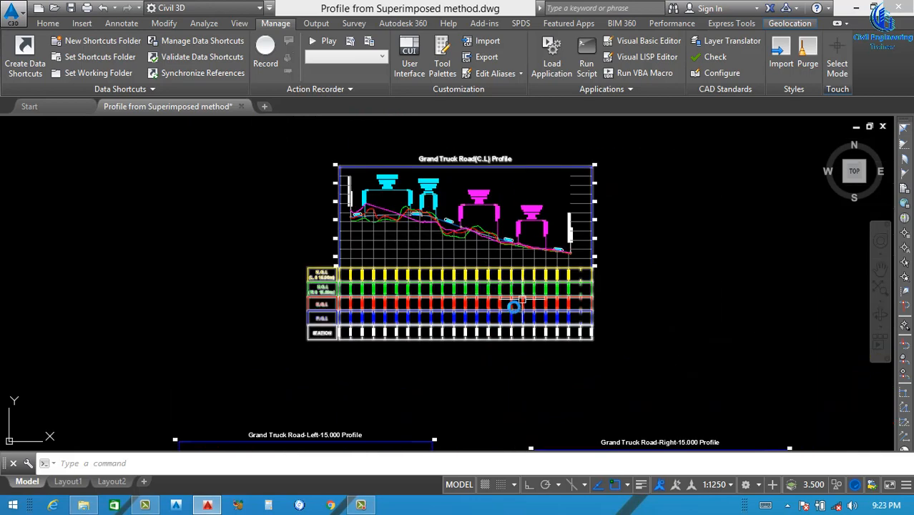
scroll(476, 301, "down", 2)
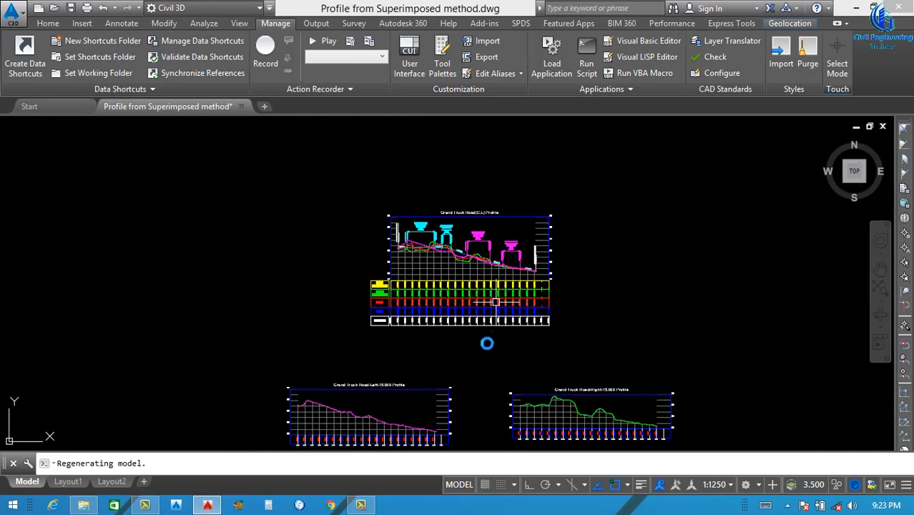
scroll(483, 335, "down", 4)
scroll(500, 354, "up", 4)
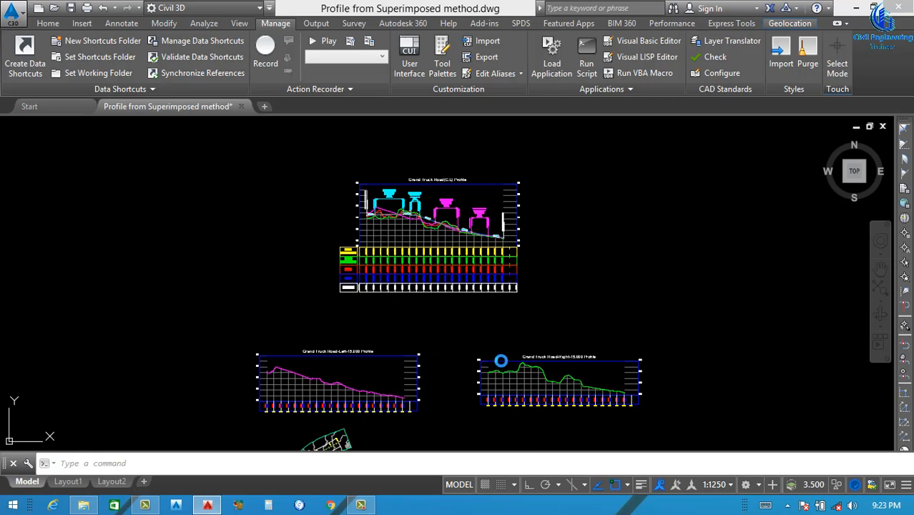
left_click(498, 360)
left_click(377, 357)
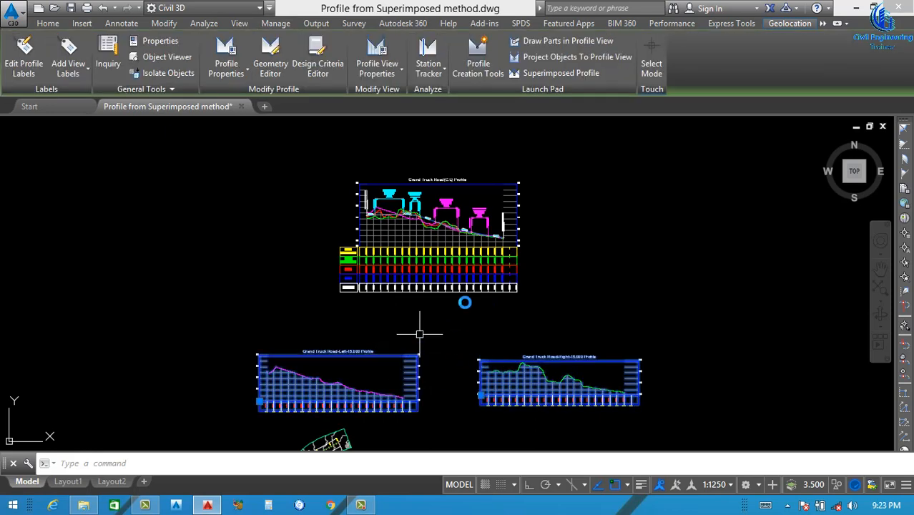
type("m")
key("Return")
left_click(606, 307)
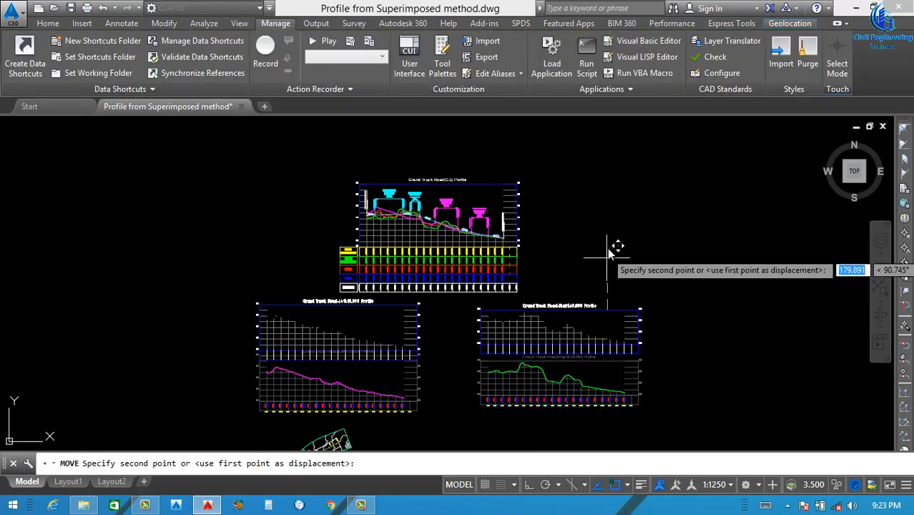
left_click(590, 252)
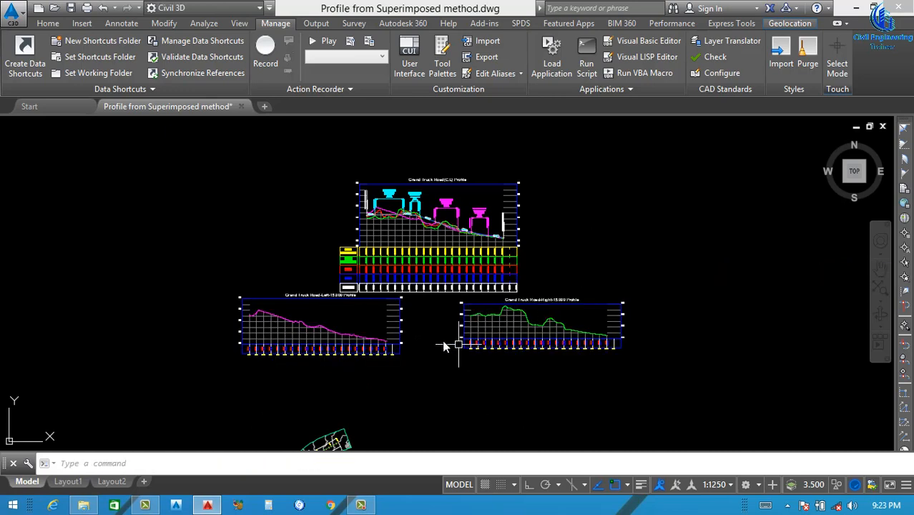
Move the centreline profile view about 22 units diagonally up and to the right, away from the offset profile views
scroll(435, 297, "up", 3)
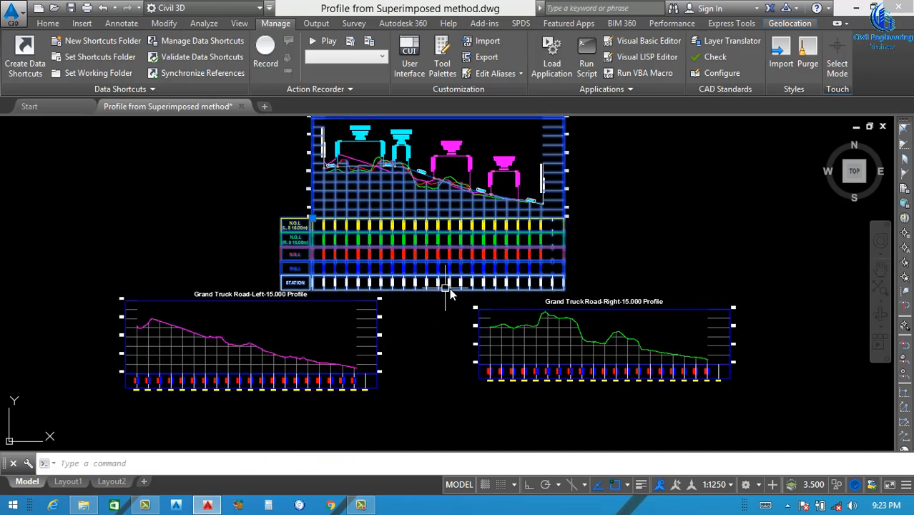
left_click(449, 288)
type("m")
key("Return")
left_click(639, 254)
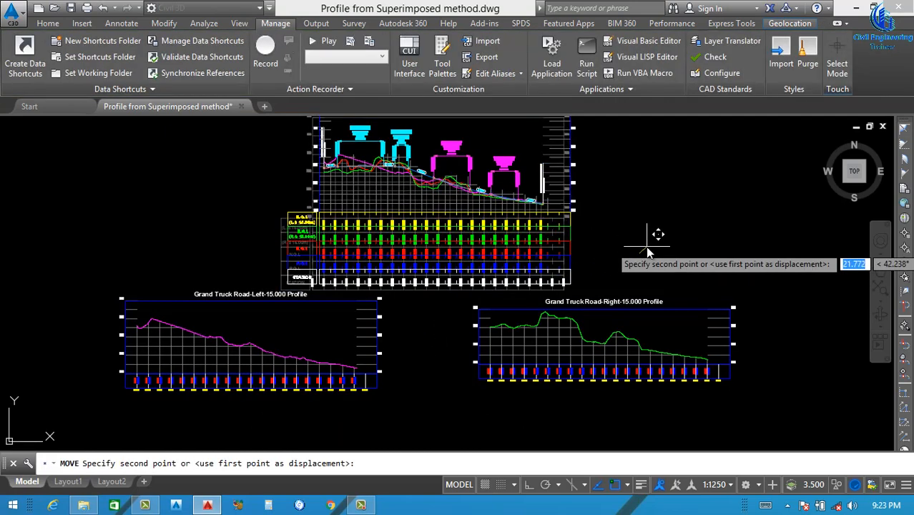
left_click(647, 246)
Zoom to a window enclosing the centreline, left offset and right offset profile views
scroll(612, 275, "down", 1)
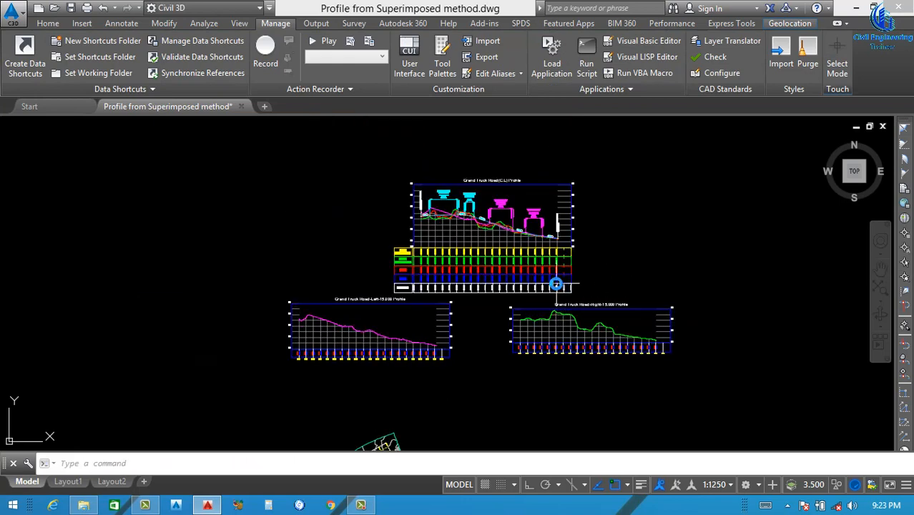
scroll(565, 281, "up", 1)
scroll(516, 308, "down", 1)
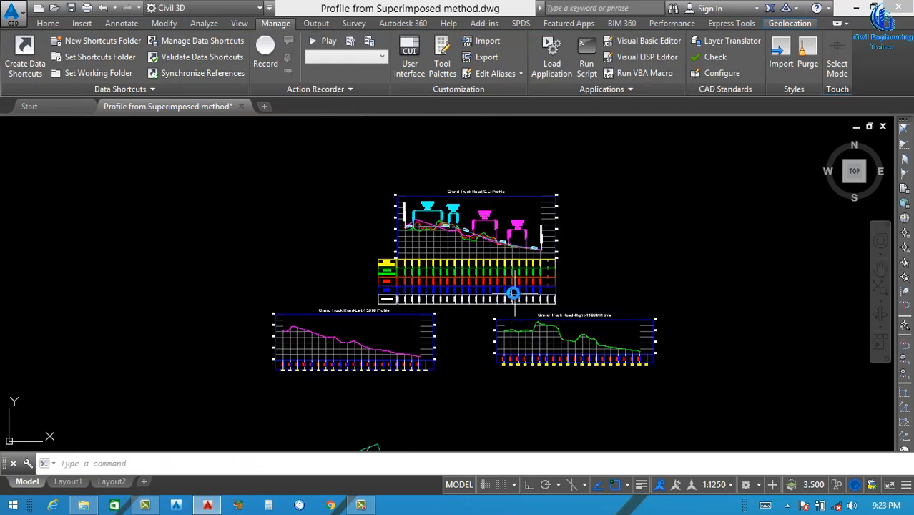
type("z")
key("Return")
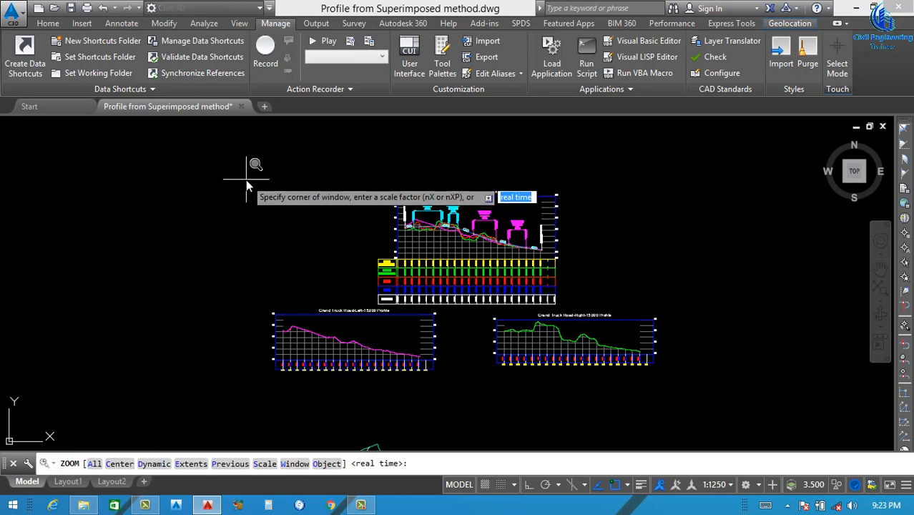
left_click(249, 175)
left_click(678, 386)
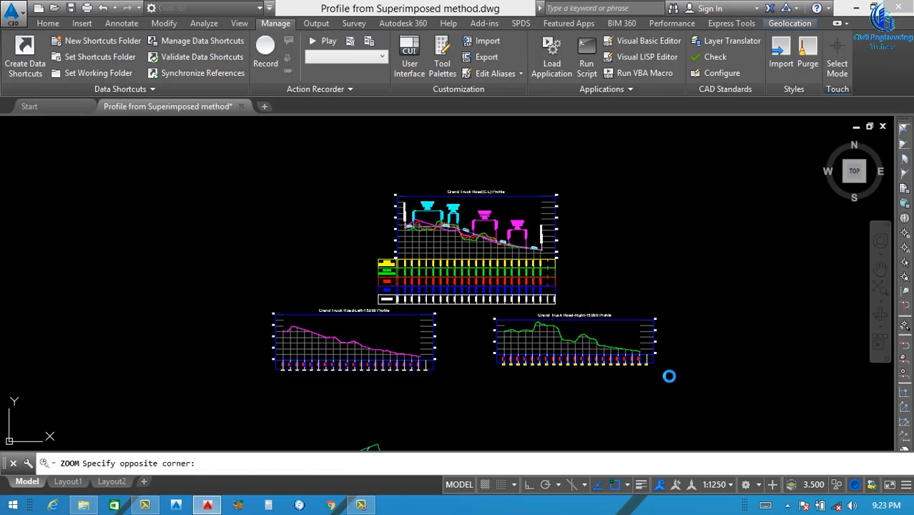